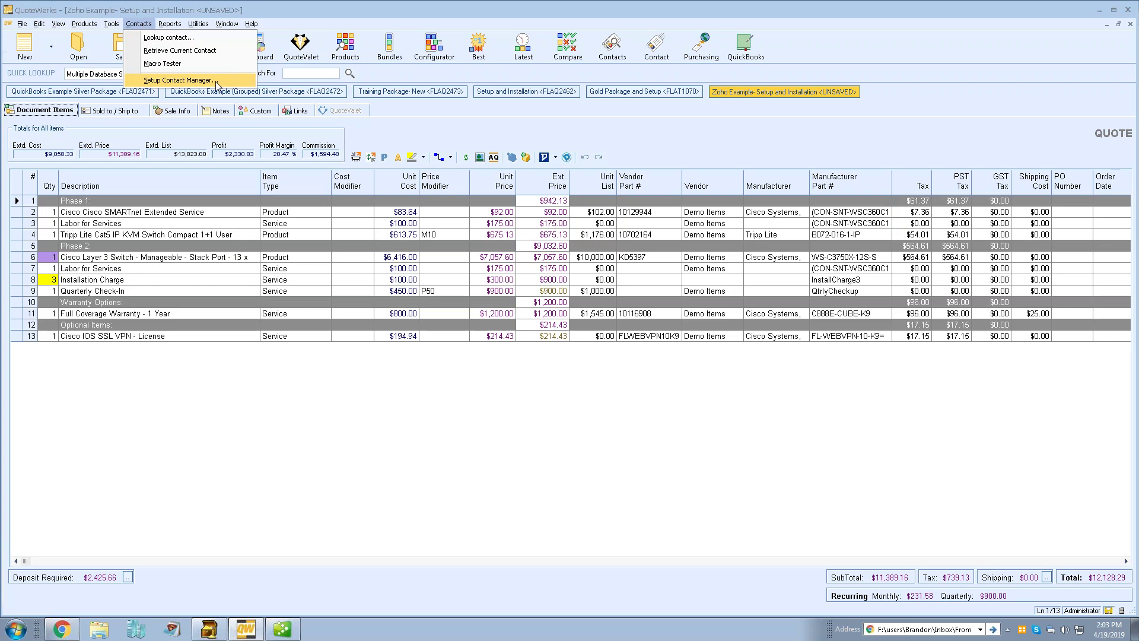
# Open Zoho CRM Setup from Contact Manager Setup to show the CONNECTED account status
pyautogui.click(216, 85)
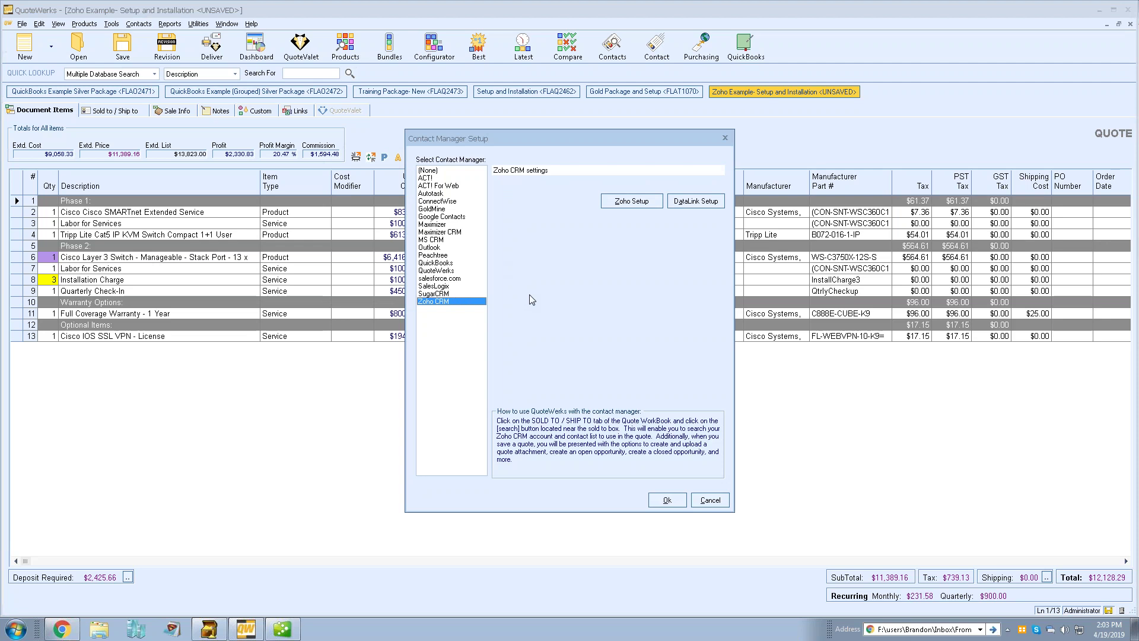
pyautogui.click(653, 203)
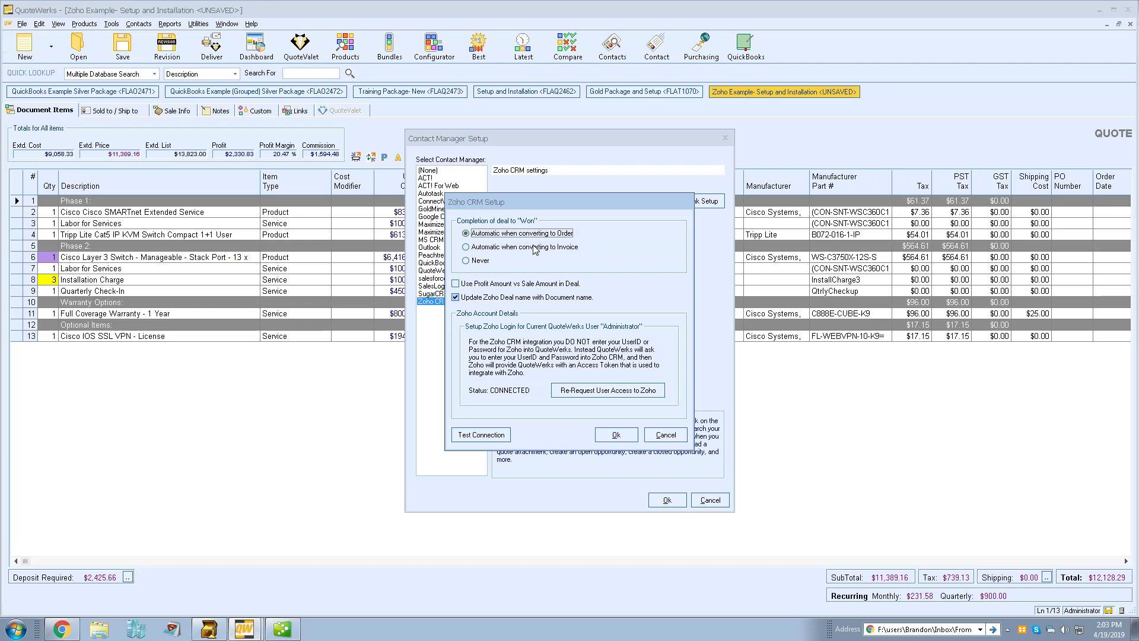
# Try the Invoice and Never deal-completion options, then keep Automatic when converting to Order
pyautogui.click(529, 253)
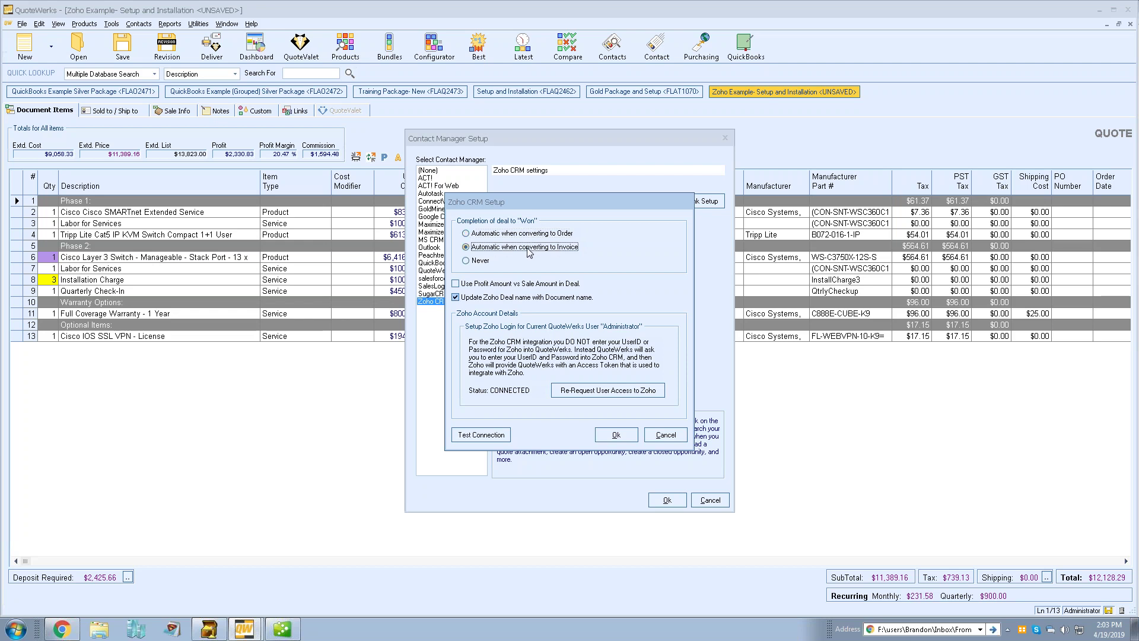
pyautogui.click(482, 261)
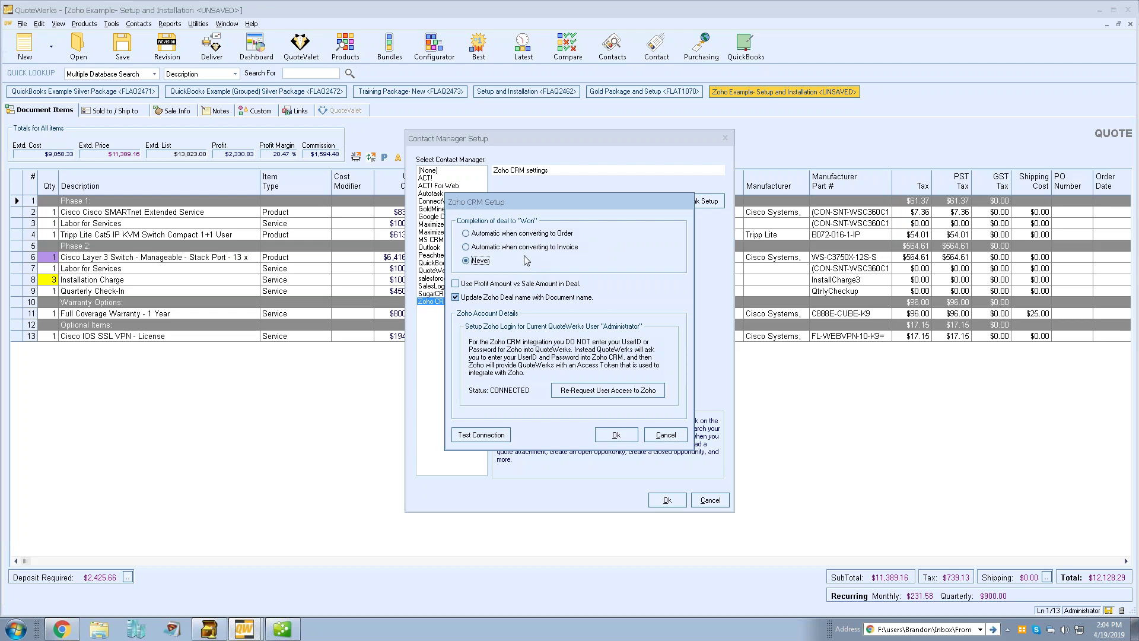
pyautogui.click(518, 235)
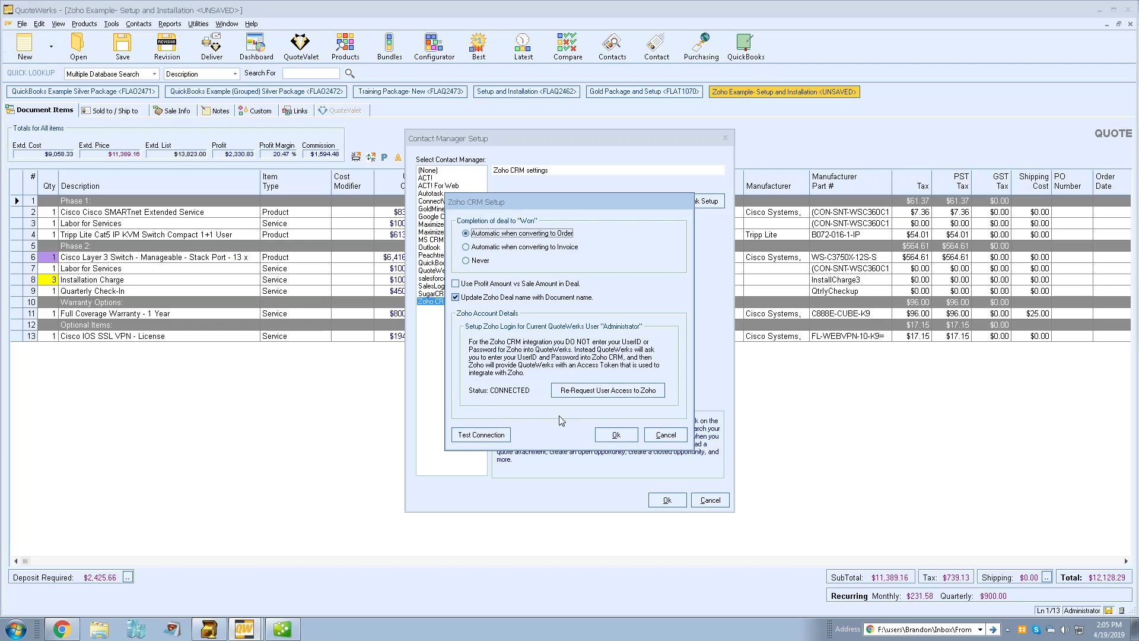
pyautogui.click(616, 435)
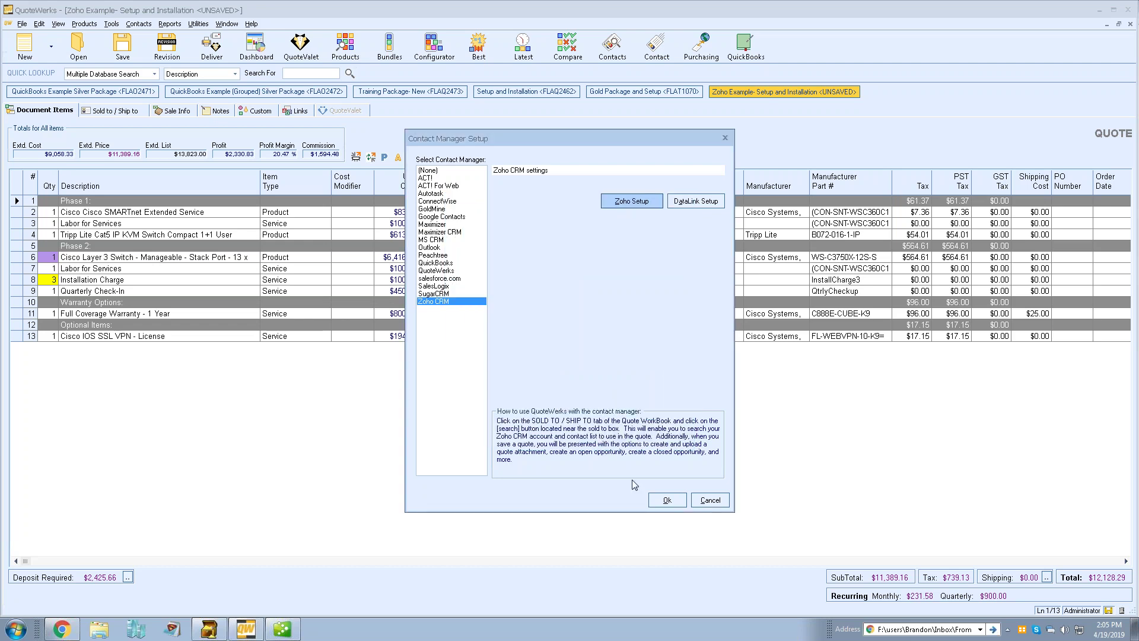
# Close Contact Manager Setup with Zoho CRM kept as the contact manager
pyautogui.click(667, 500)
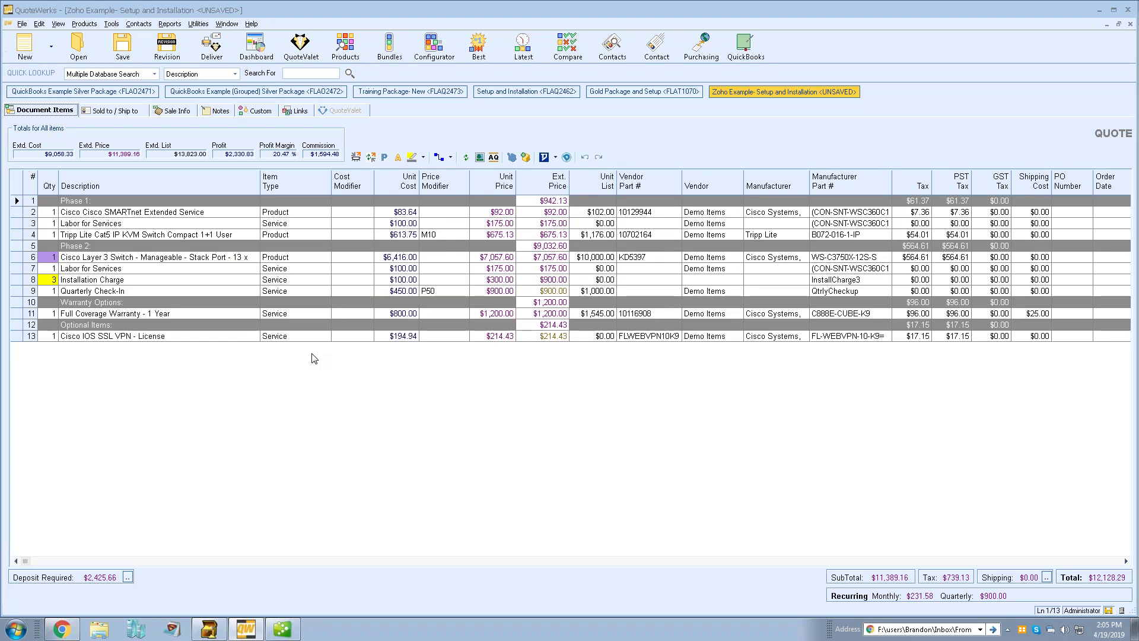
pyautogui.click(138, 24)
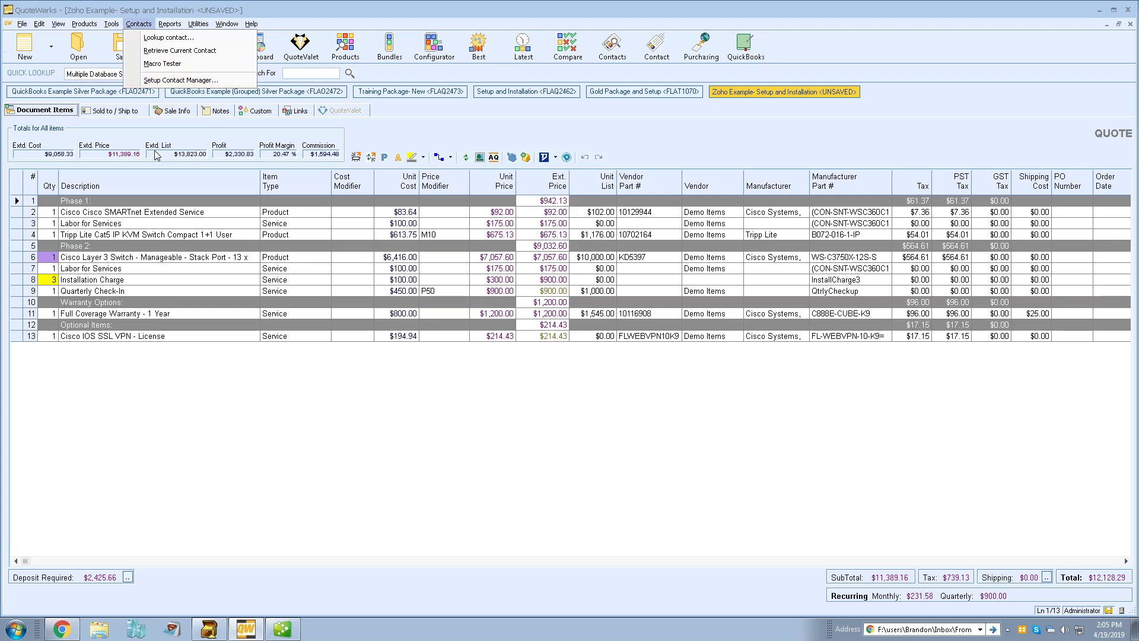
pyautogui.click(138, 128)
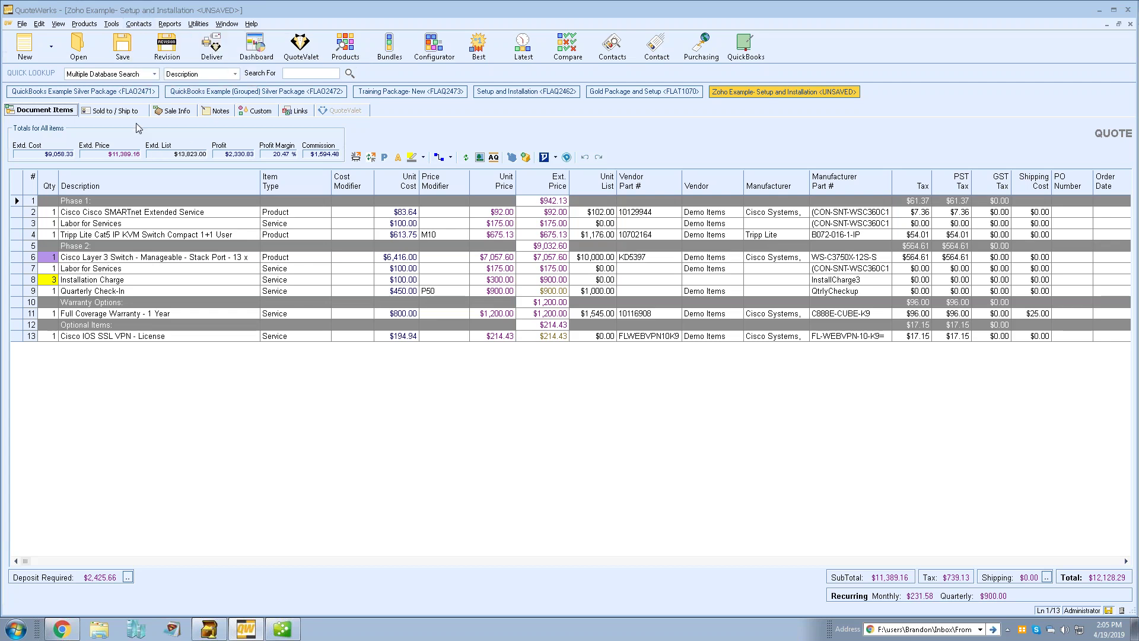
# Review the Contact Manager tab in My Preferences and cancel without changes
pyautogui.click(112, 24)
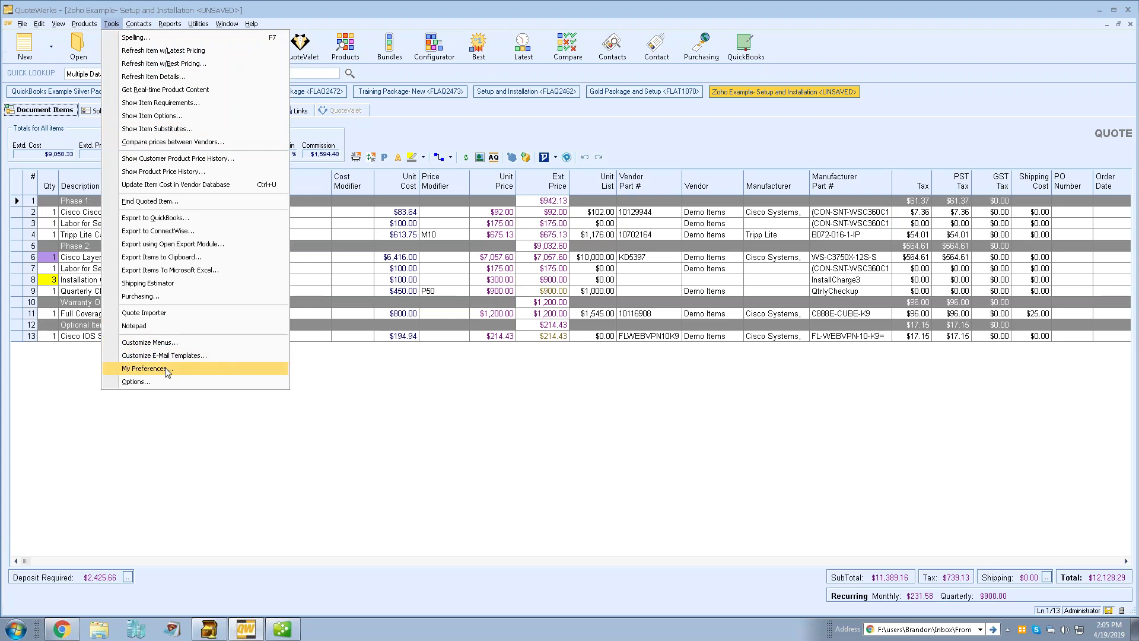
pyautogui.click(208, 368)
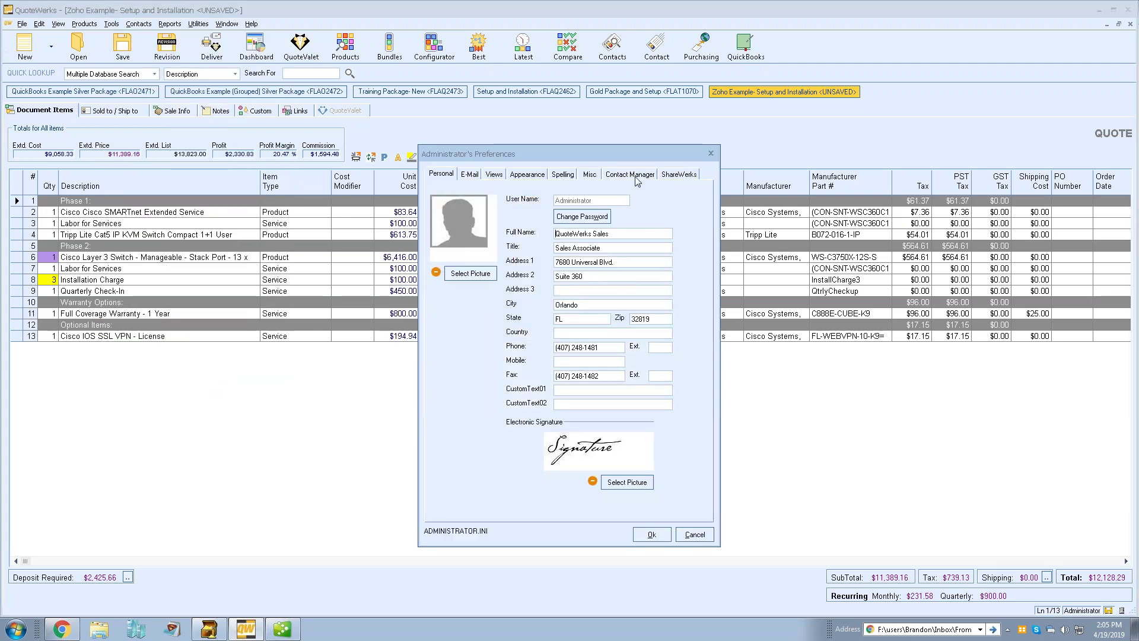
pyautogui.click(630, 173)
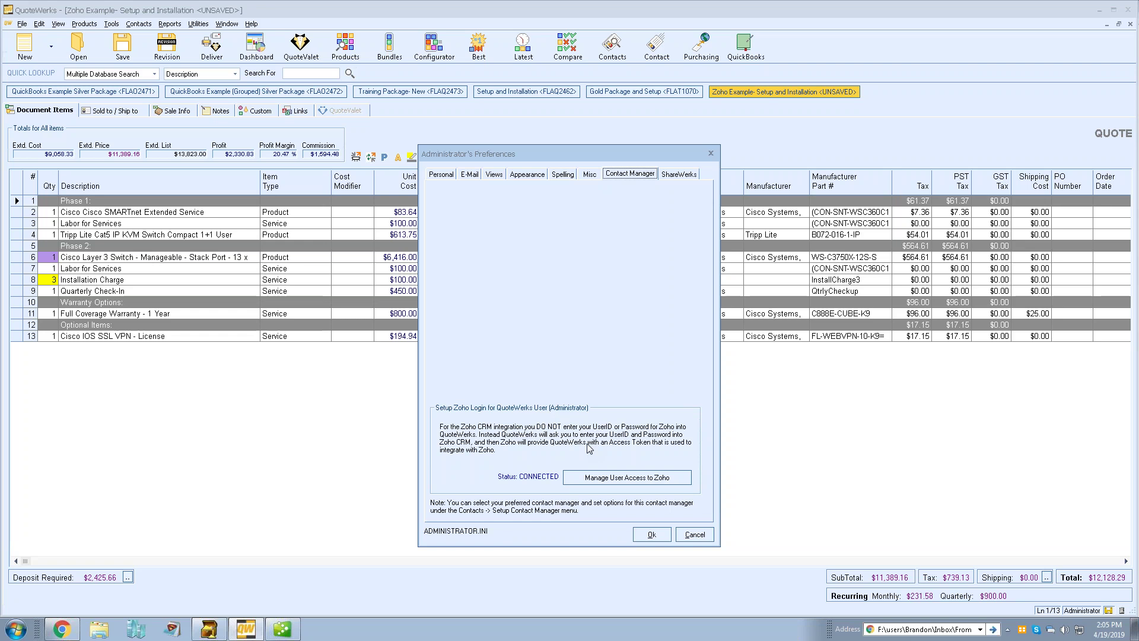
pyautogui.click(694, 534)
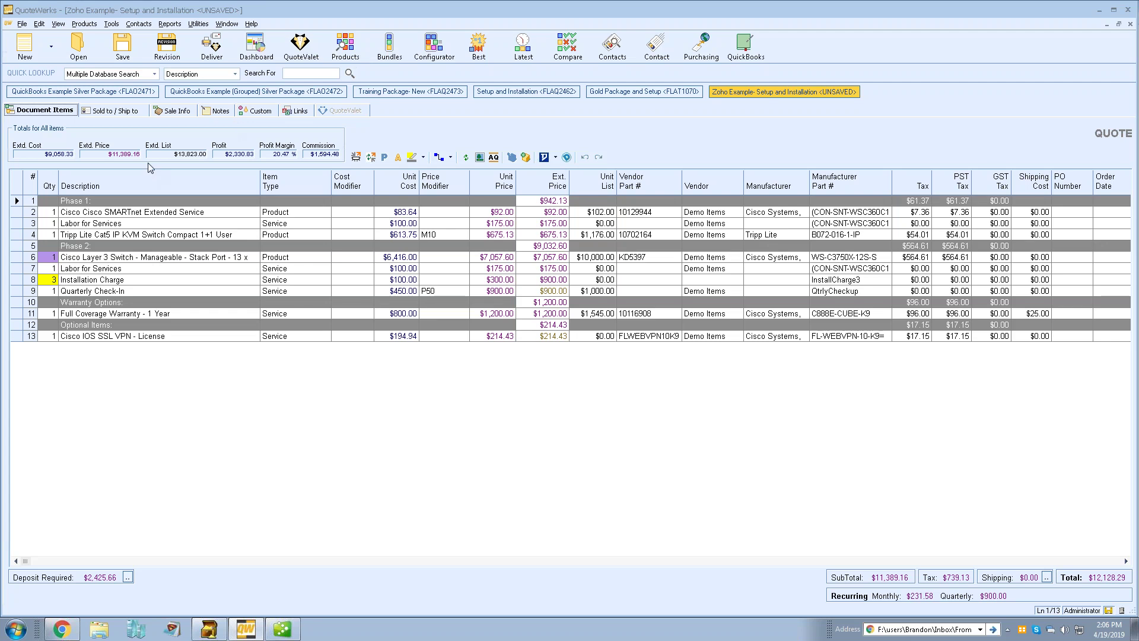
# Look up Zoho accounts matching 'cat' and fill all three addresses with Catz Crafty Candy Concoctions
pyautogui.click(141, 112)
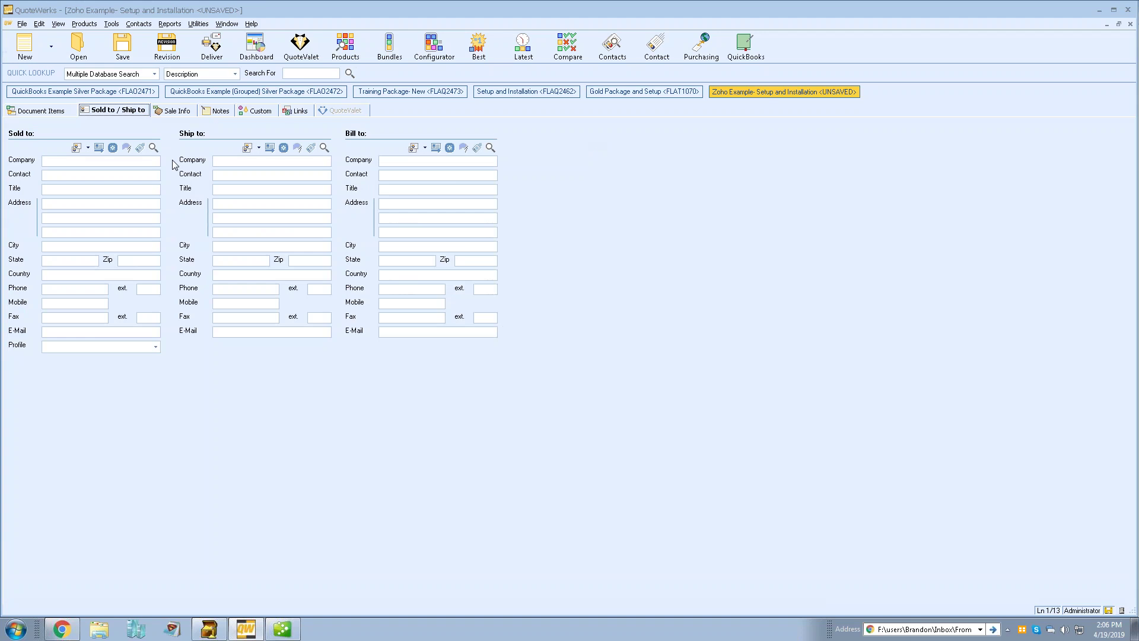
pyautogui.click(153, 149)
pyautogui.moveTo(439, 183); pyautogui.dragTo(532, 141)
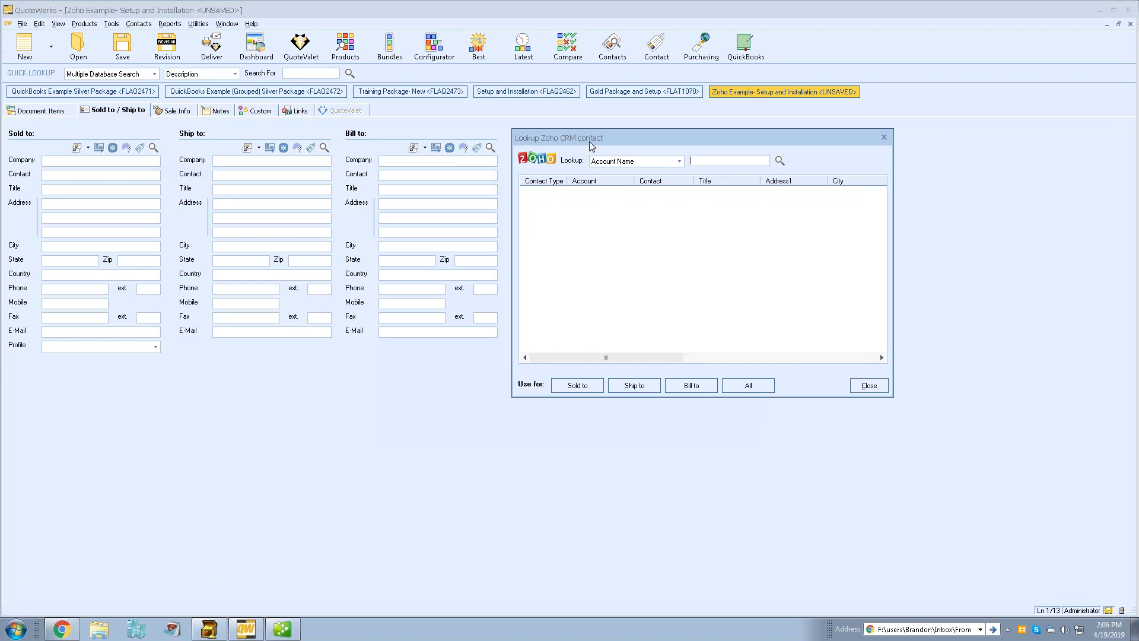
pyautogui.click(680, 161)
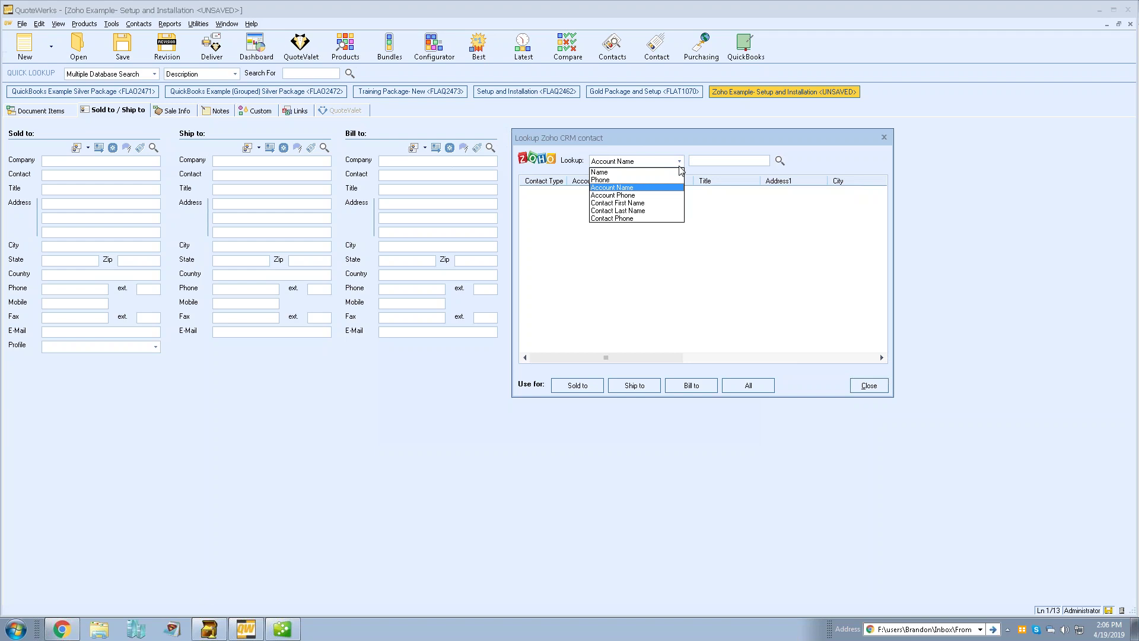
pyautogui.click(645, 188)
pyautogui.click(701, 163)
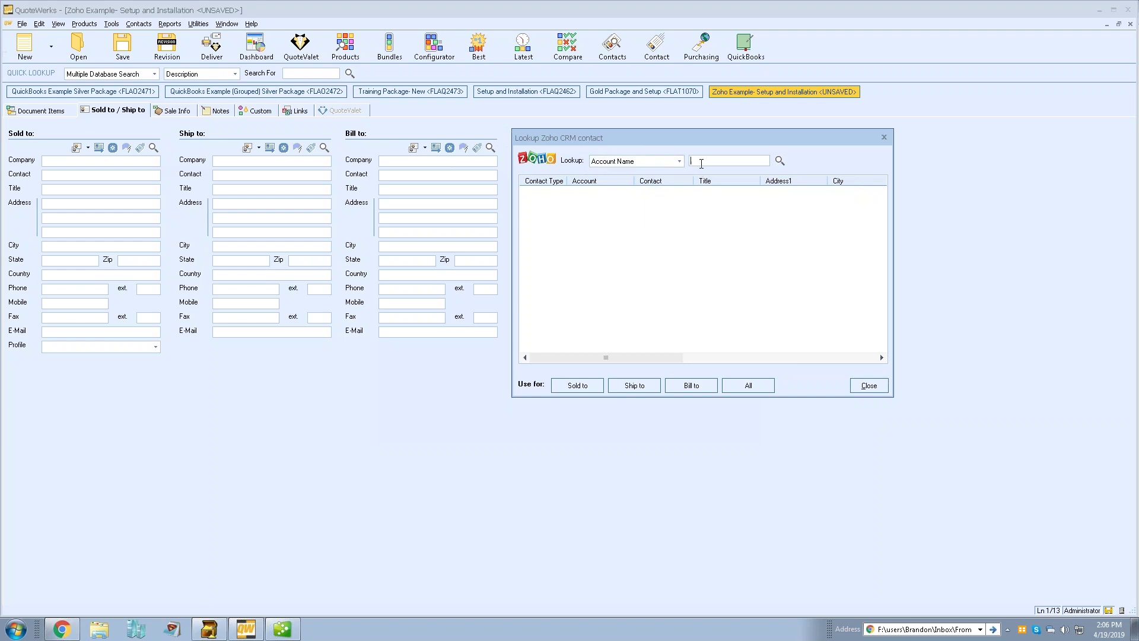
pyautogui.write('cat')
pyautogui.press('Return')
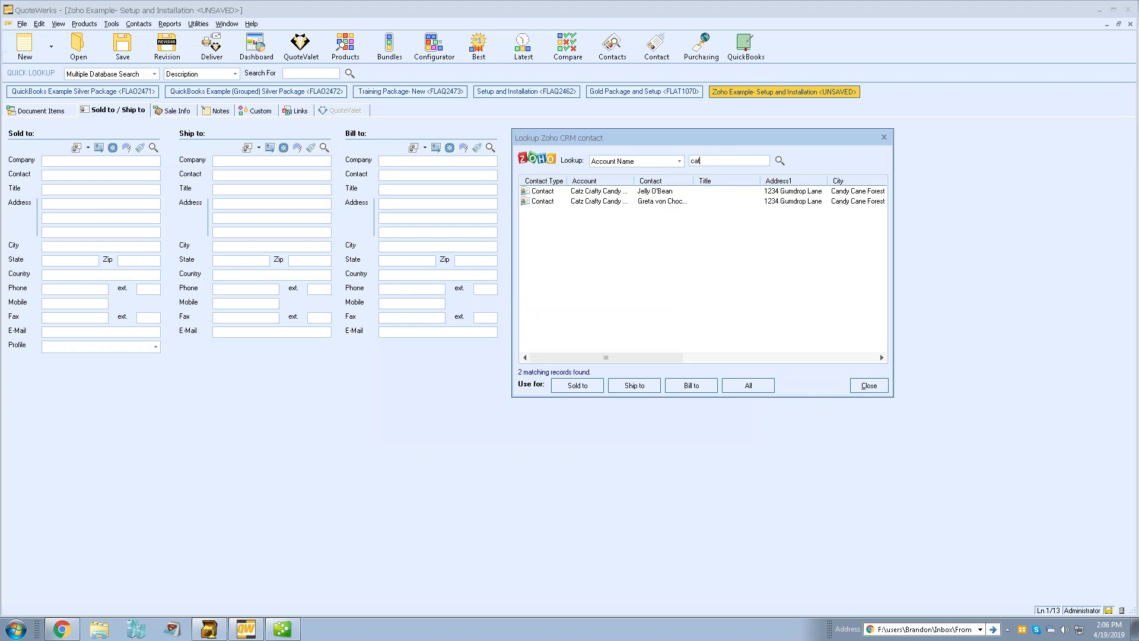
pyautogui.click(645, 194)
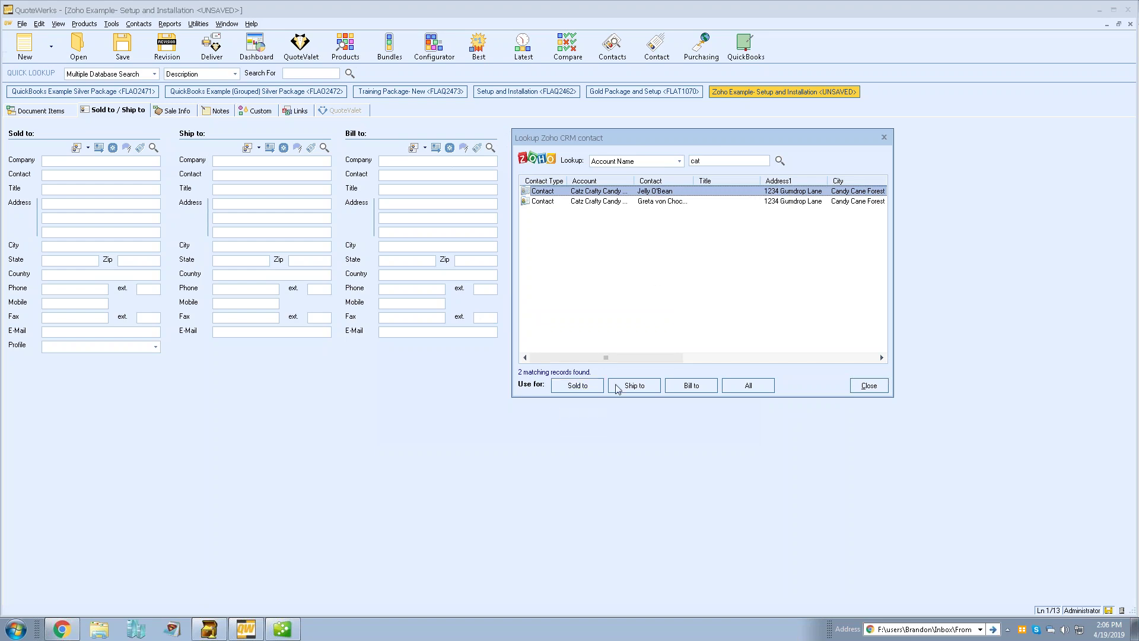
pyautogui.click(741, 387)
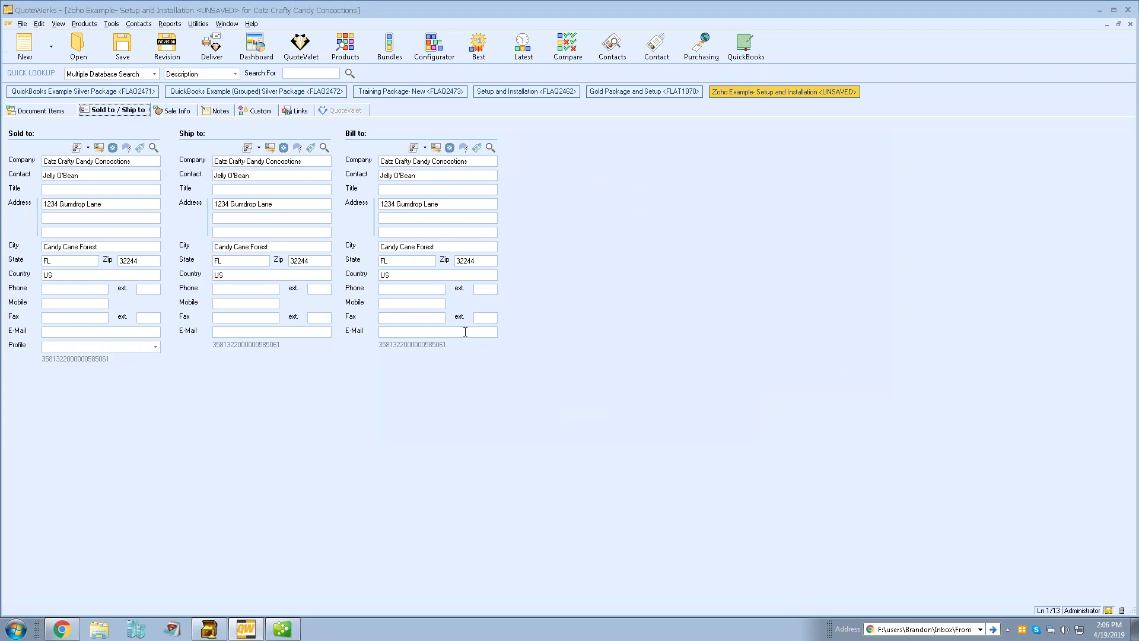
# Enter the sales e-mail in Sold to and copy it to Ship to and Bill to
pyautogui.click(60, 331)
pyautogui.click(248, 147)
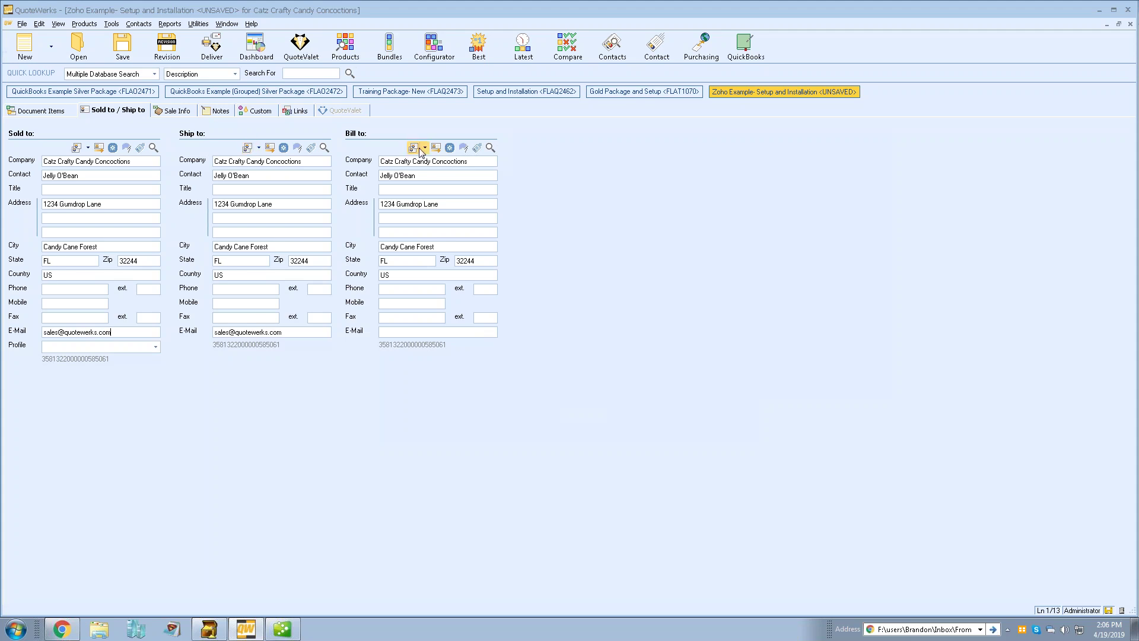
pyautogui.click(416, 148)
# Show the quote's 13 document items totalling $12,128.29
pyautogui.click(42, 111)
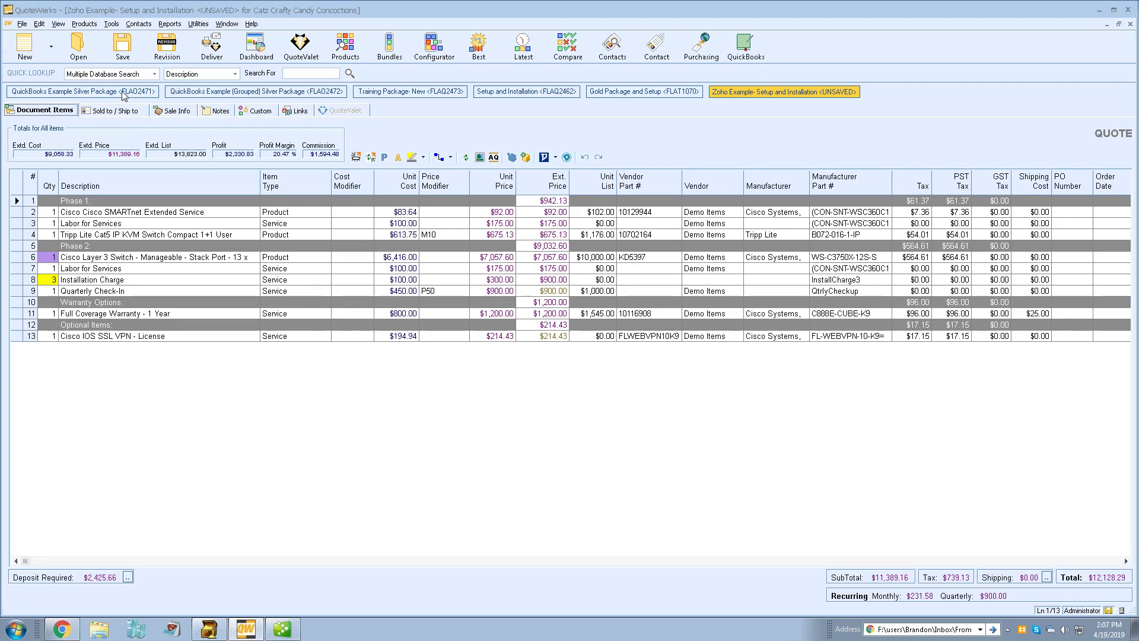
# Save the quote as 'Zoho Example- Setup and Installation' with Zoho linking, numbered FLAQ2476
pyautogui.click(122, 52)
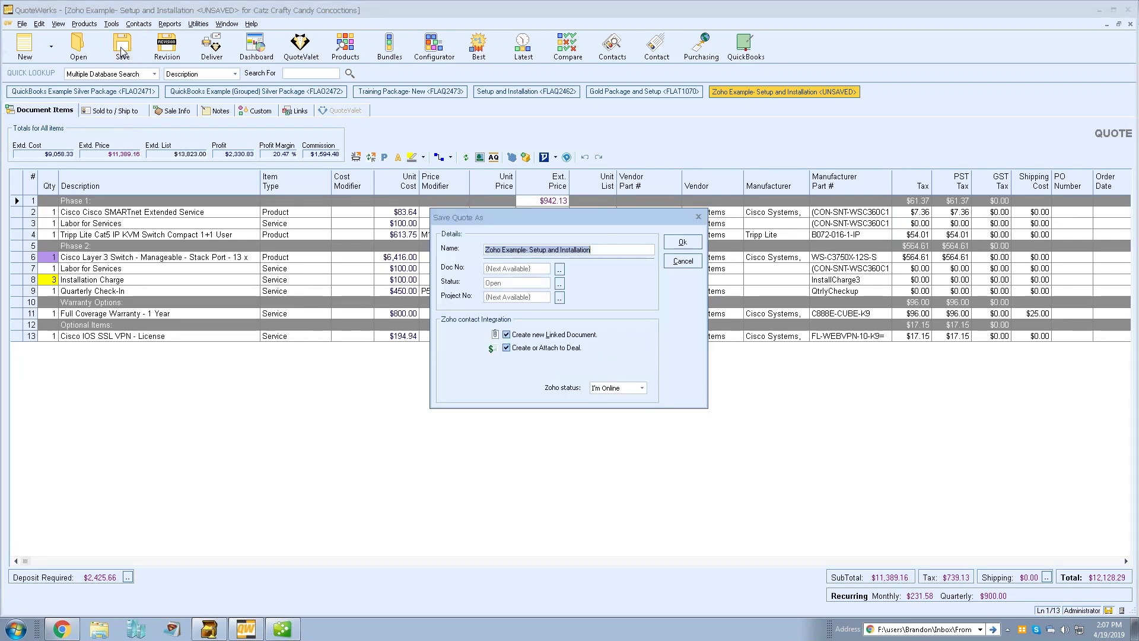
pyautogui.click(602, 249)
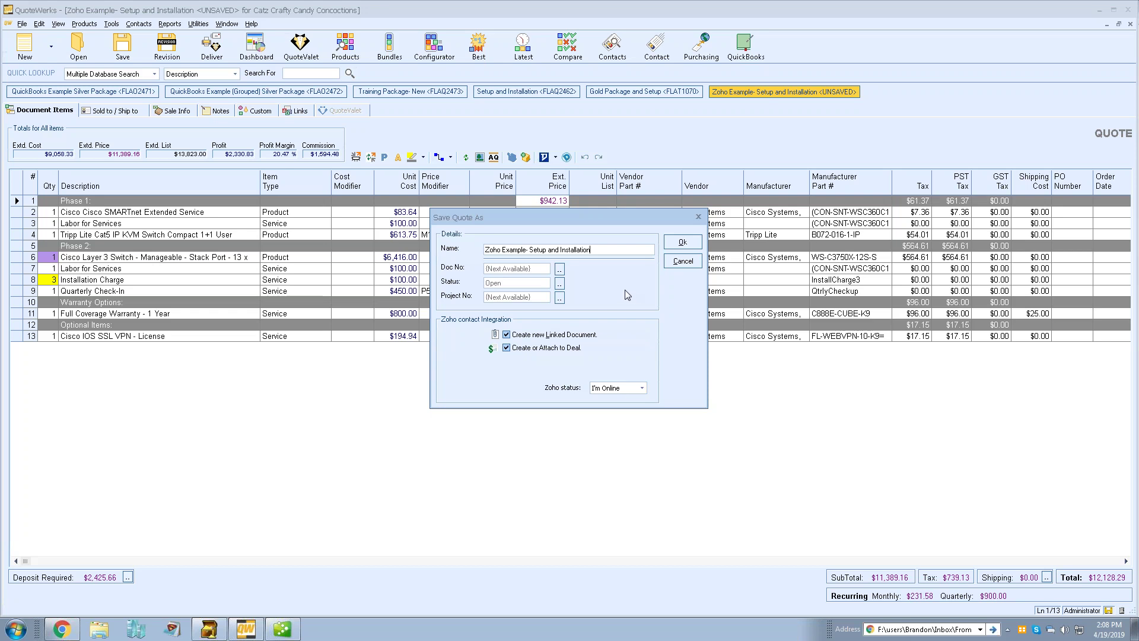
pyautogui.click(683, 242)
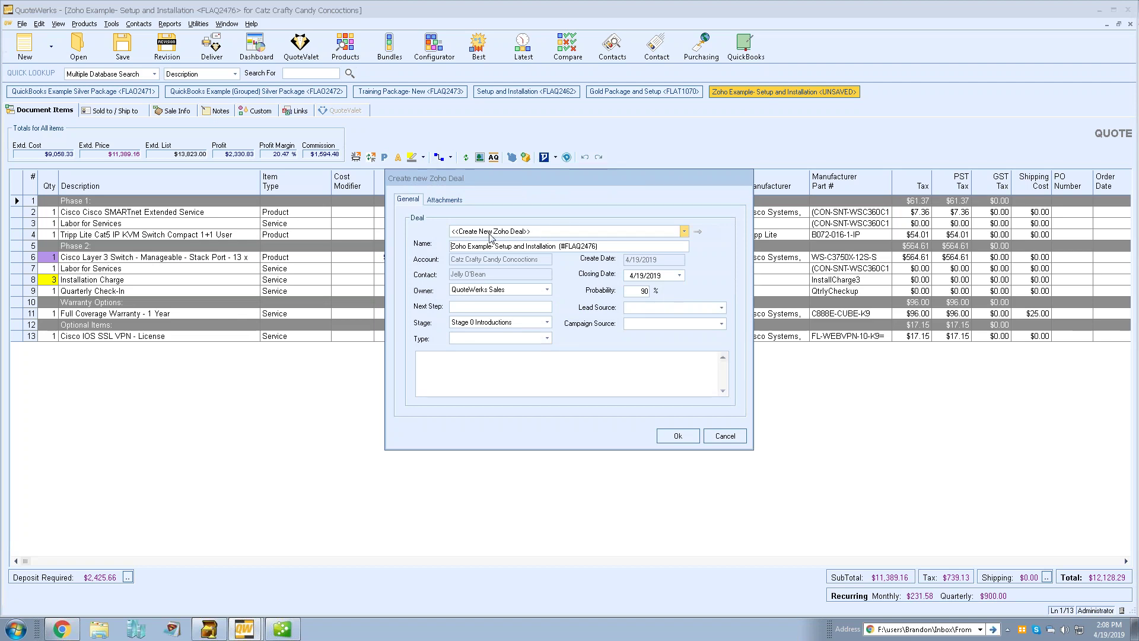
pyautogui.click(684, 232)
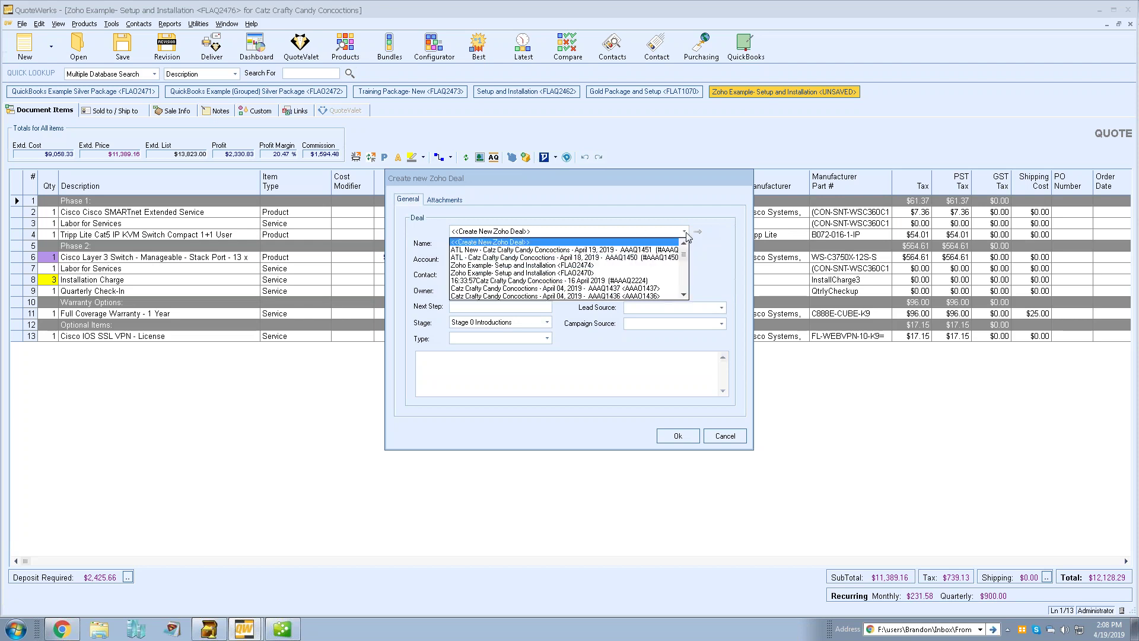
pyautogui.moveTo(684, 259); pyautogui.dragTo(689, 242)
pyautogui.click(657, 212)
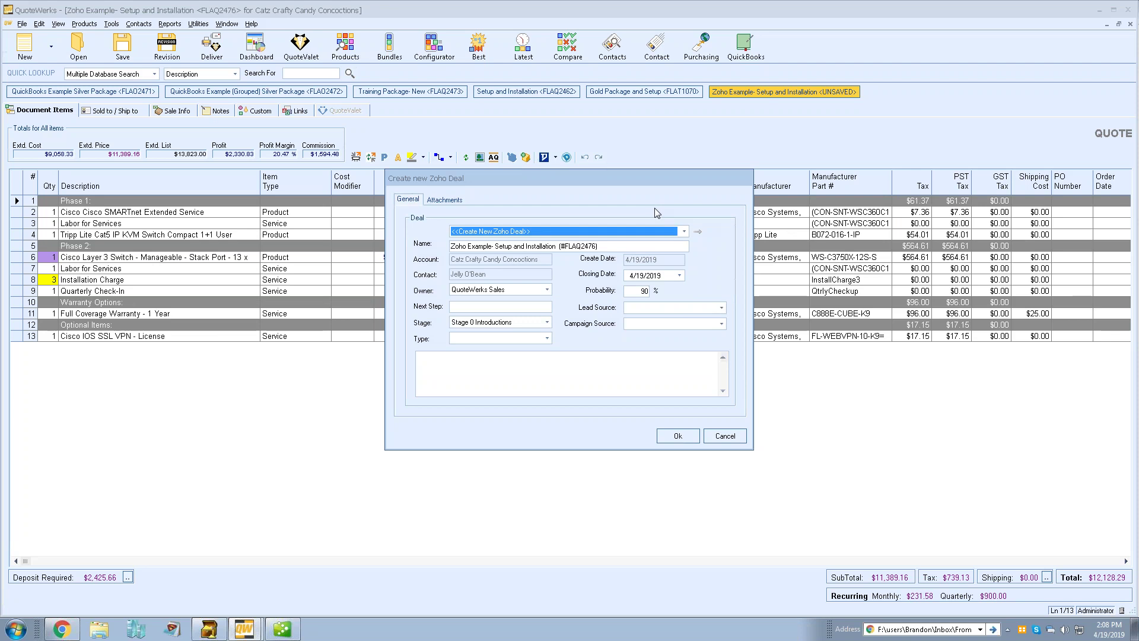
pyautogui.click(676, 230)
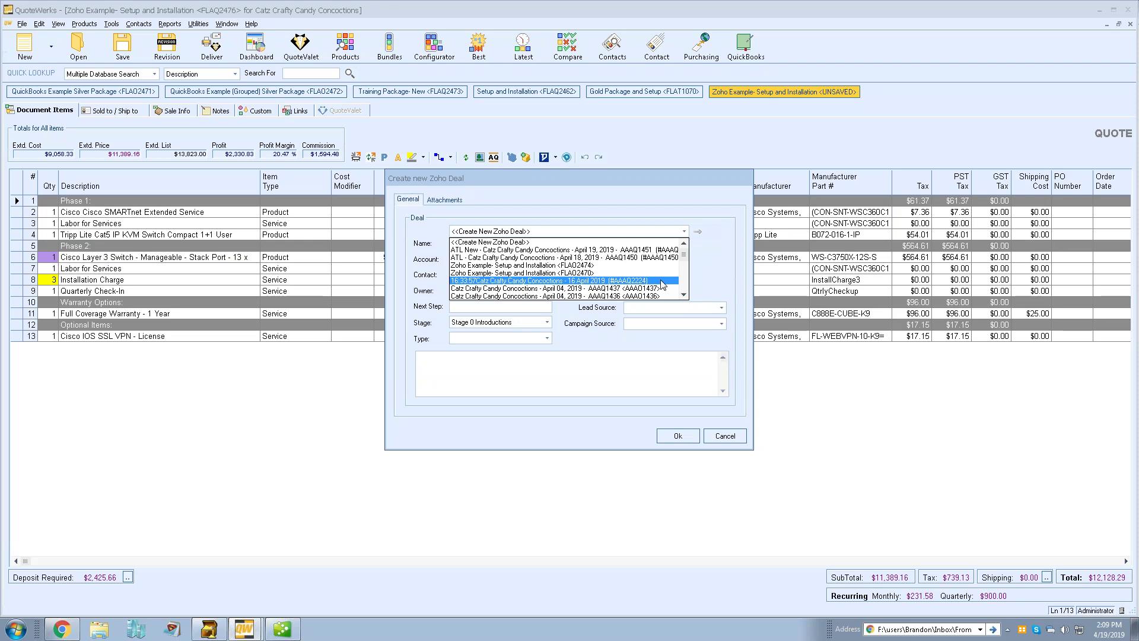
pyautogui.click(635, 207)
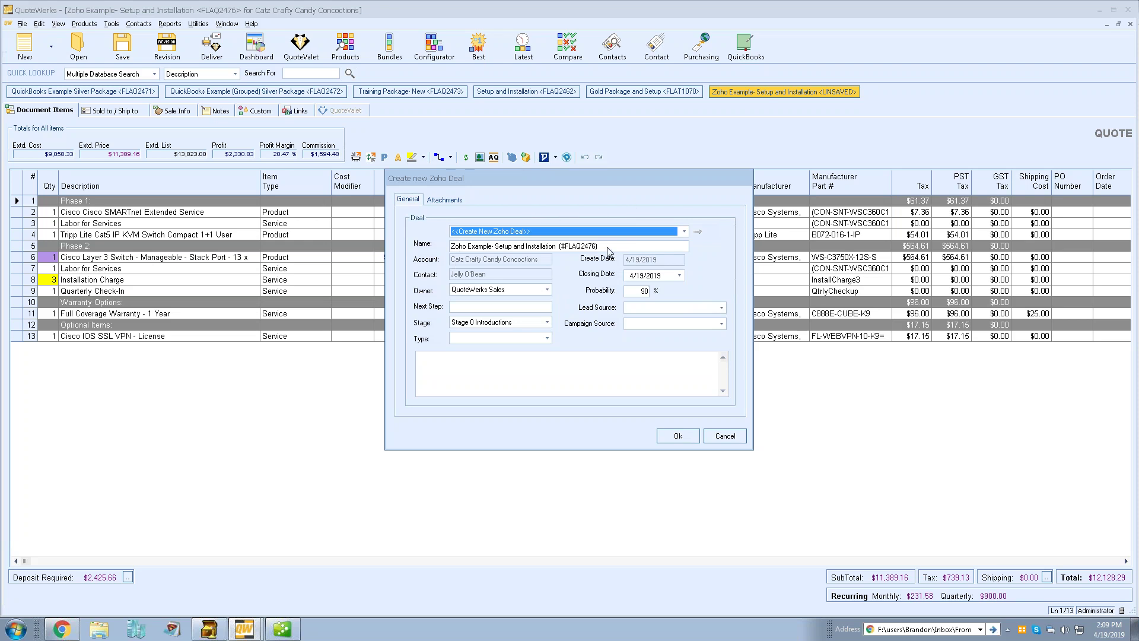
pyautogui.click(481, 247)
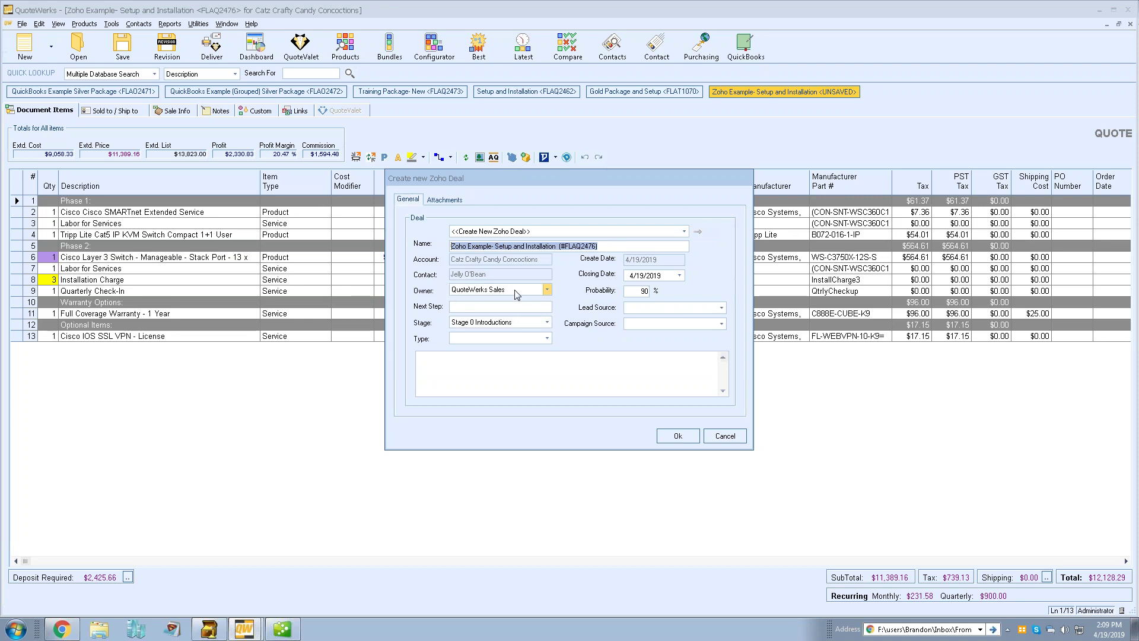
# Set the deal stage to Stage 3 Value Proposition (40%) and view its empty attachments list
pyautogui.click(545, 323)
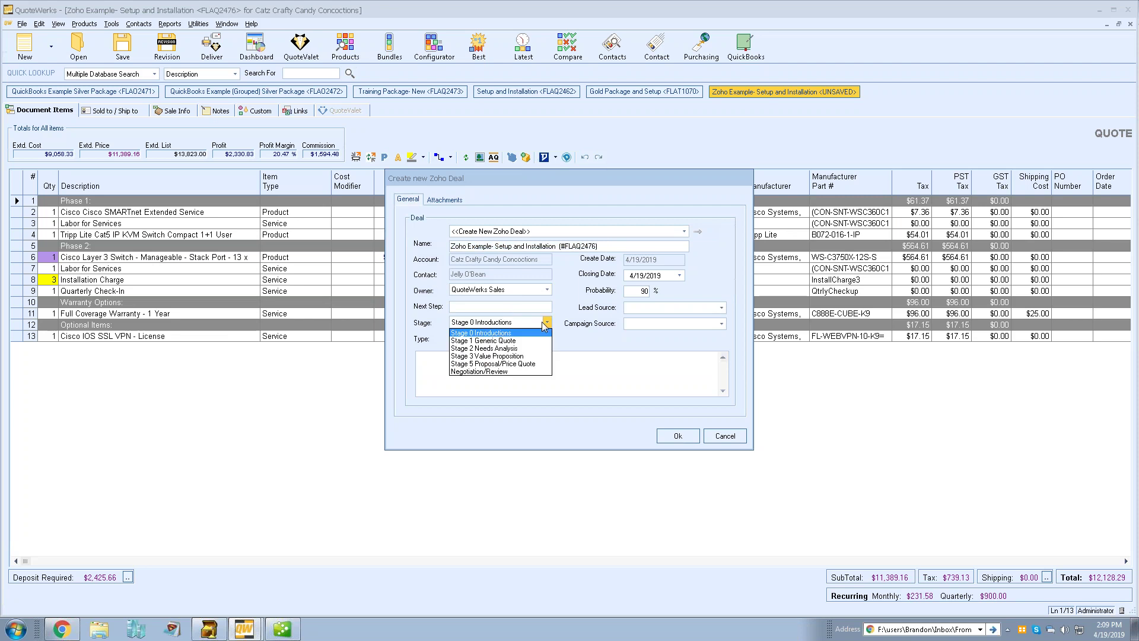
pyautogui.click(526, 356)
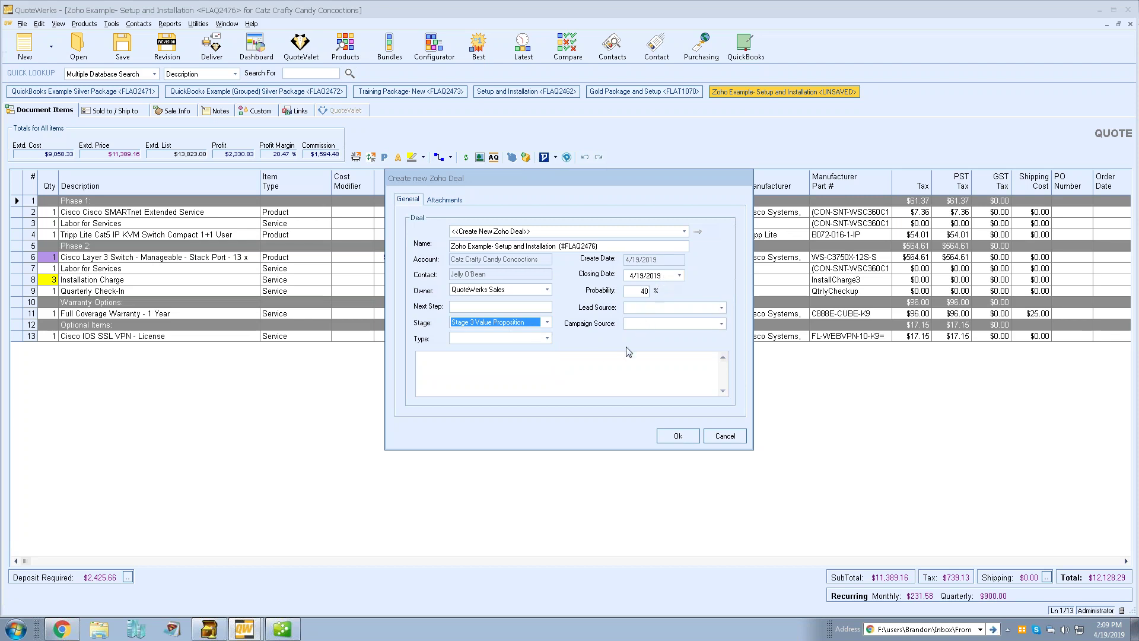
pyautogui.click(597, 366)
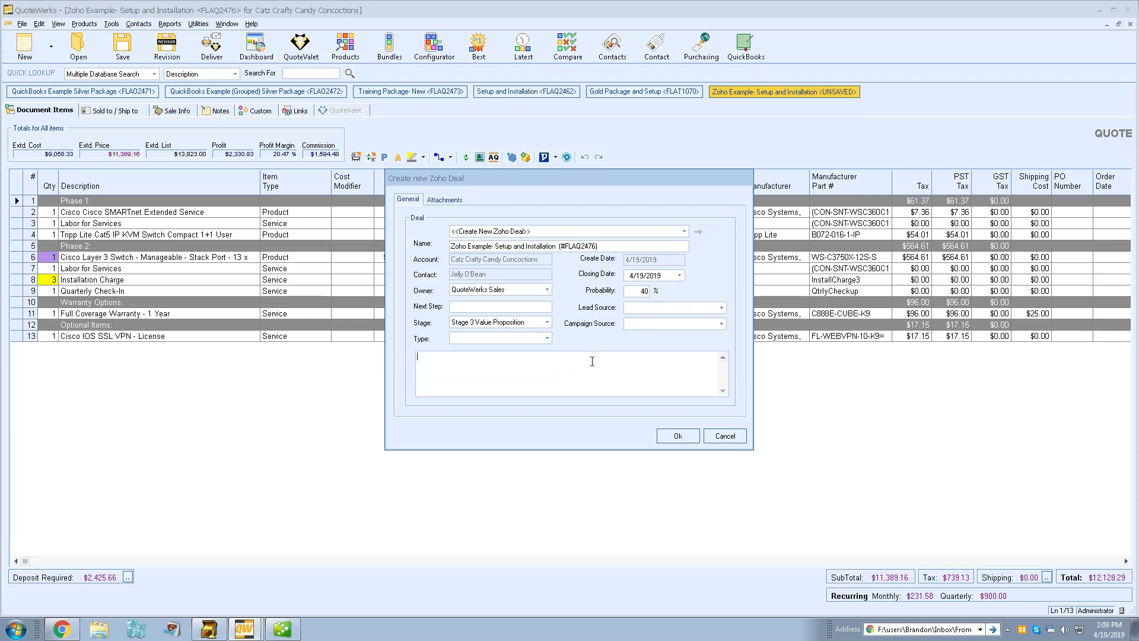
pyautogui.click(445, 199)
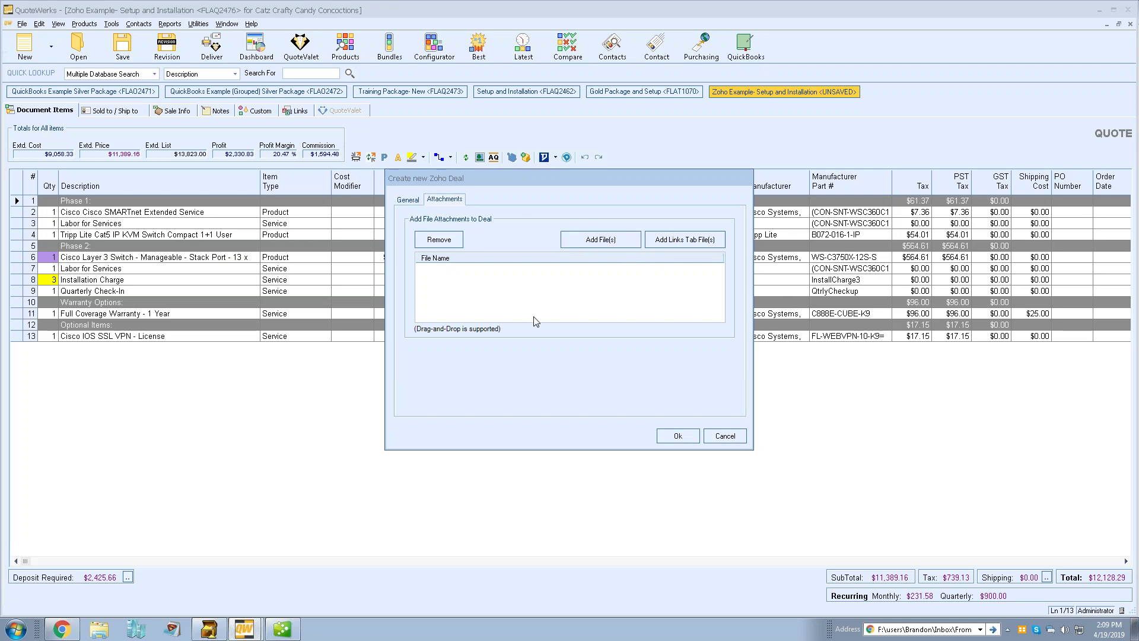
# Return to the deal's General page showing Stage 3 Value Proposition at 40%
pyautogui.click(408, 200)
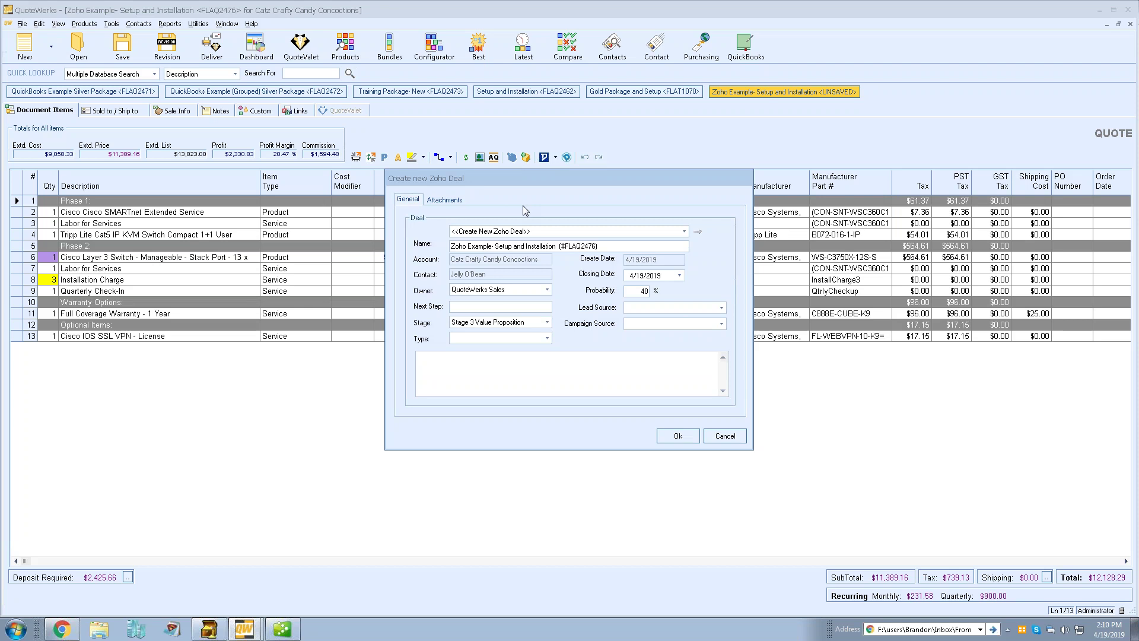
# Create the Zoho deal for quote FLAQ2476 and close the Communicator news panel
pyautogui.click(667, 436)
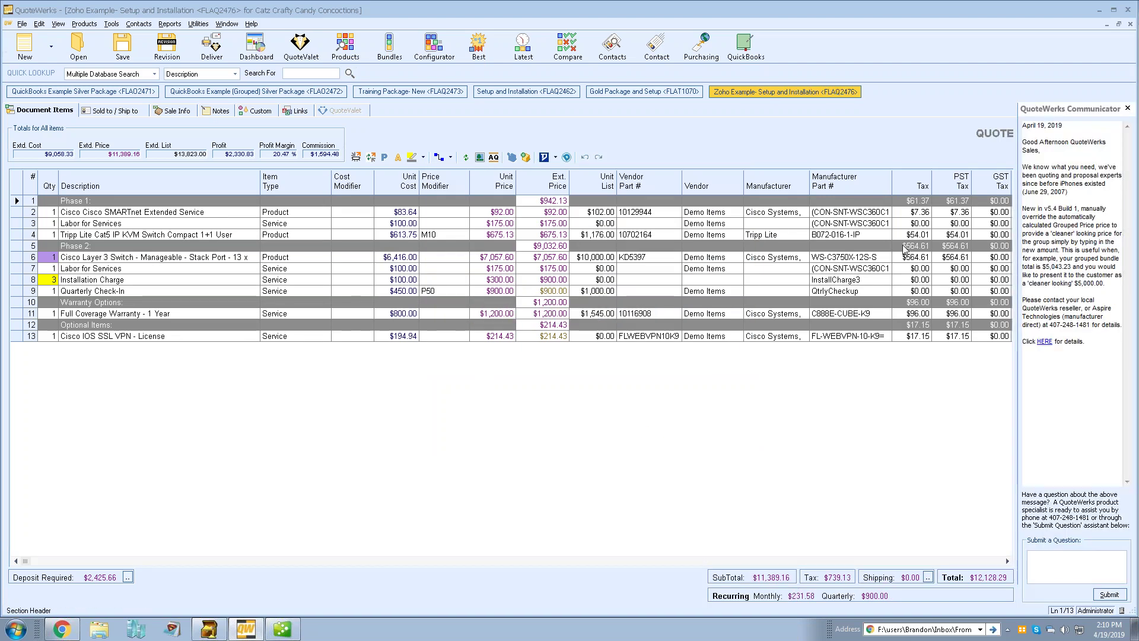
pyautogui.click(1127, 109)
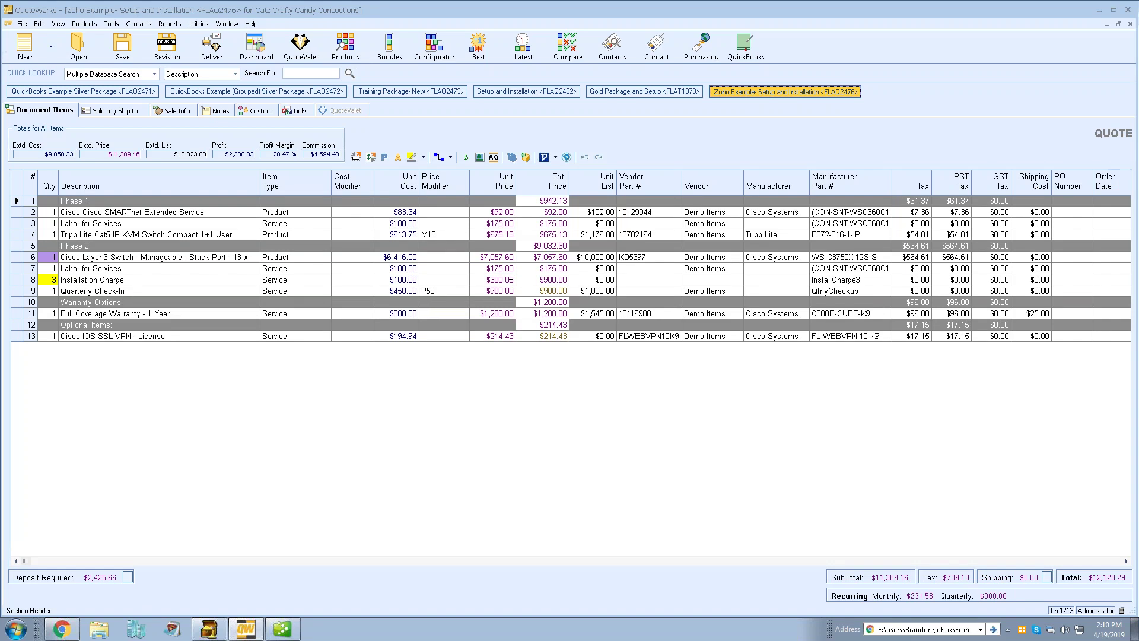
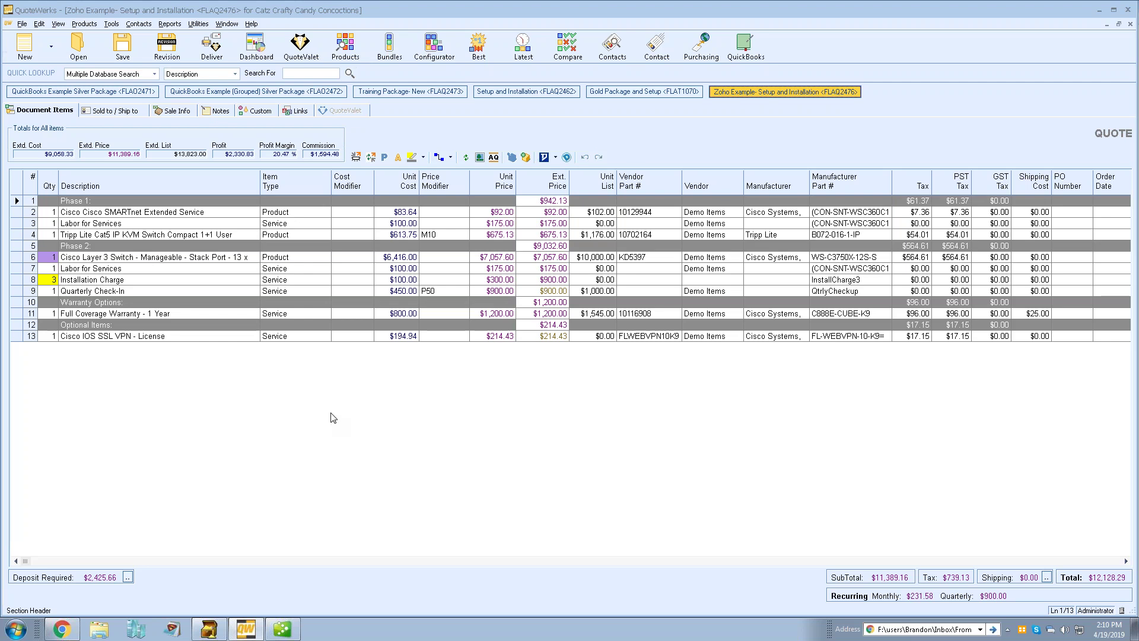
# Show the quote's linked resources and open its linked Zoho CRM deal FLAQ2476
pyautogui.click(295, 111)
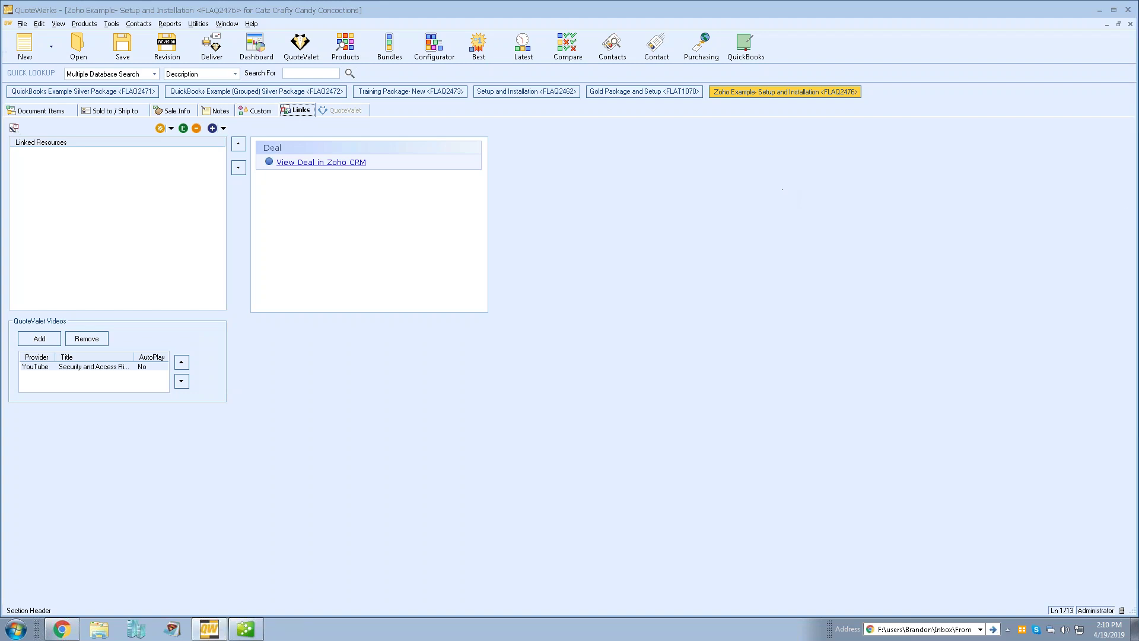
pyautogui.click(321, 163)
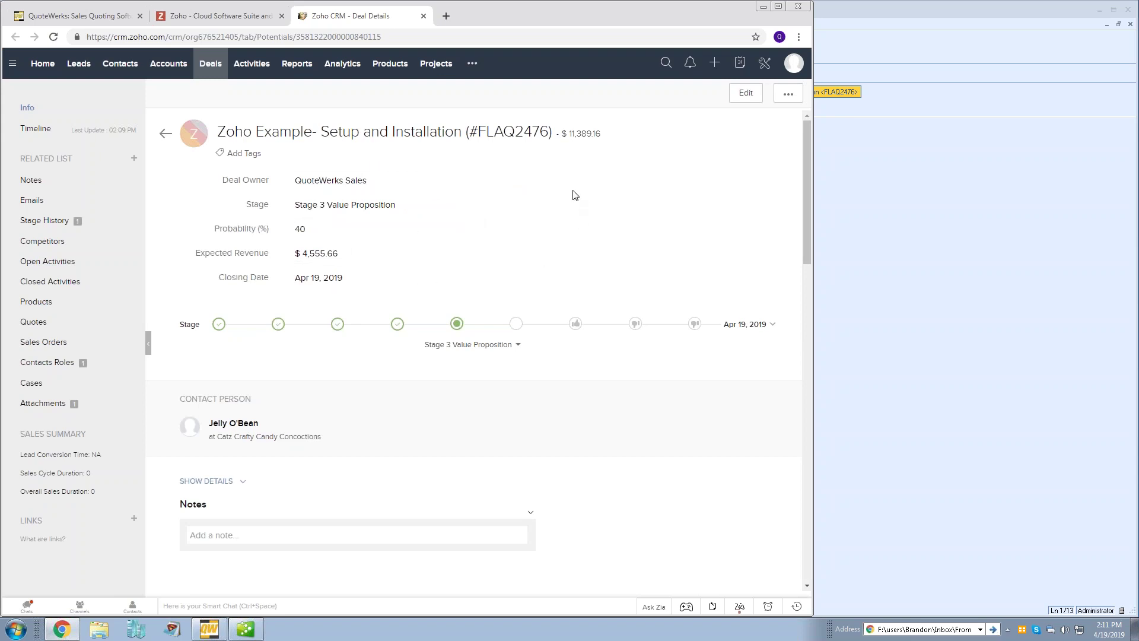
pyautogui.scroll(-1, 575, 194)
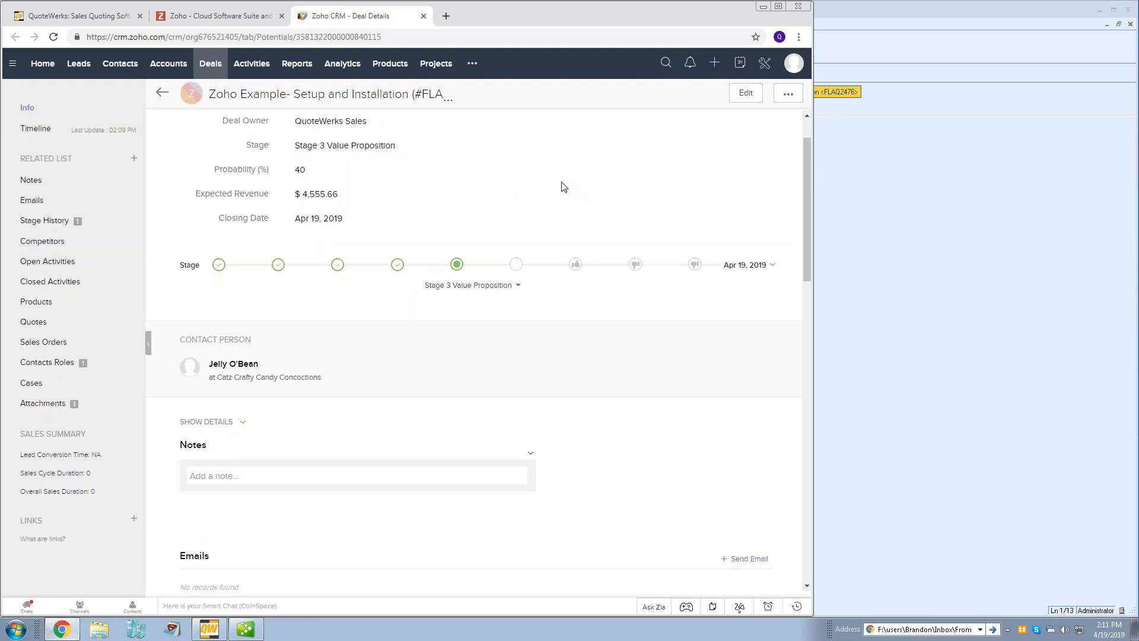
pyautogui.scroll(-5, 563, 186)
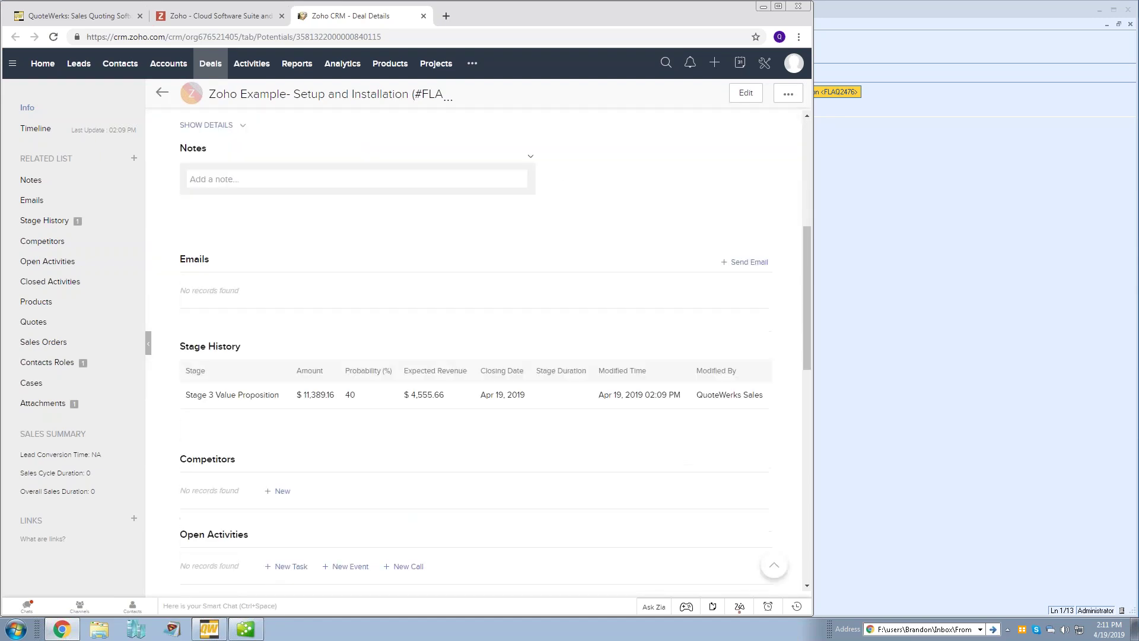
pyautogui.scroll(-1, 383, 292)
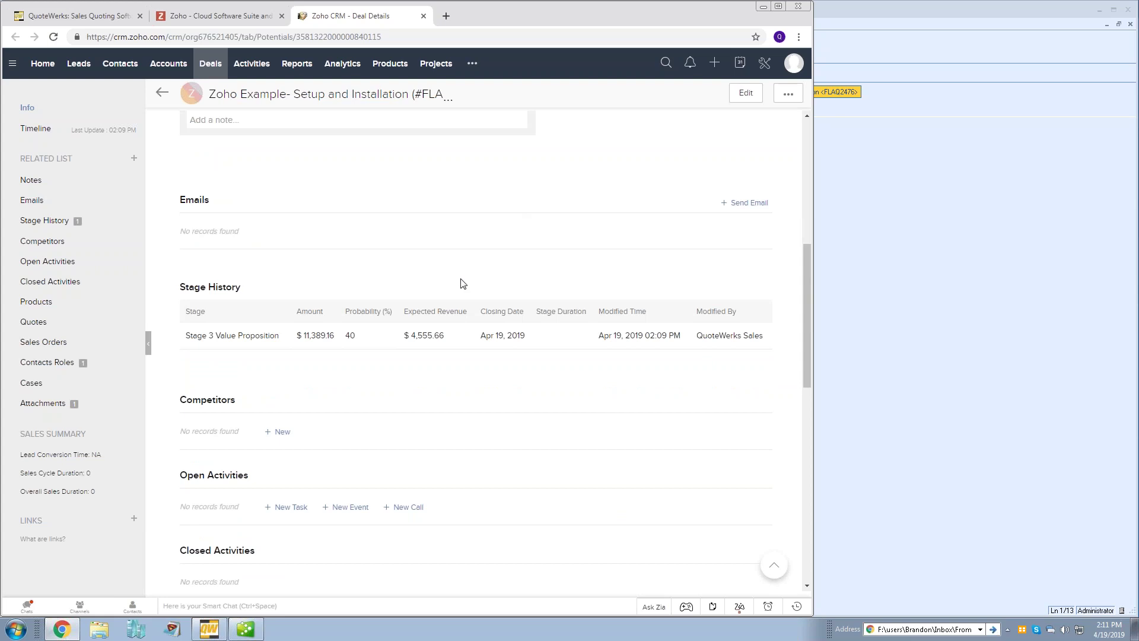
pyautogui.scroll(-6, 463, 284)
pyautogui.scroll(-5, 473, 285)
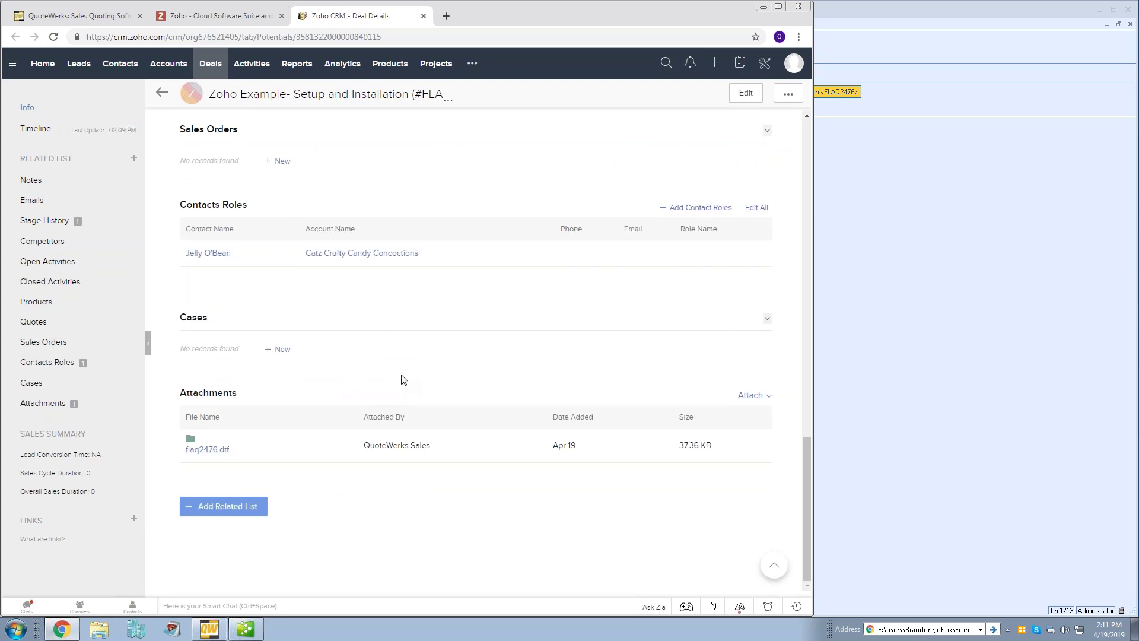
pyautogui.scroll(15, 421, 358)
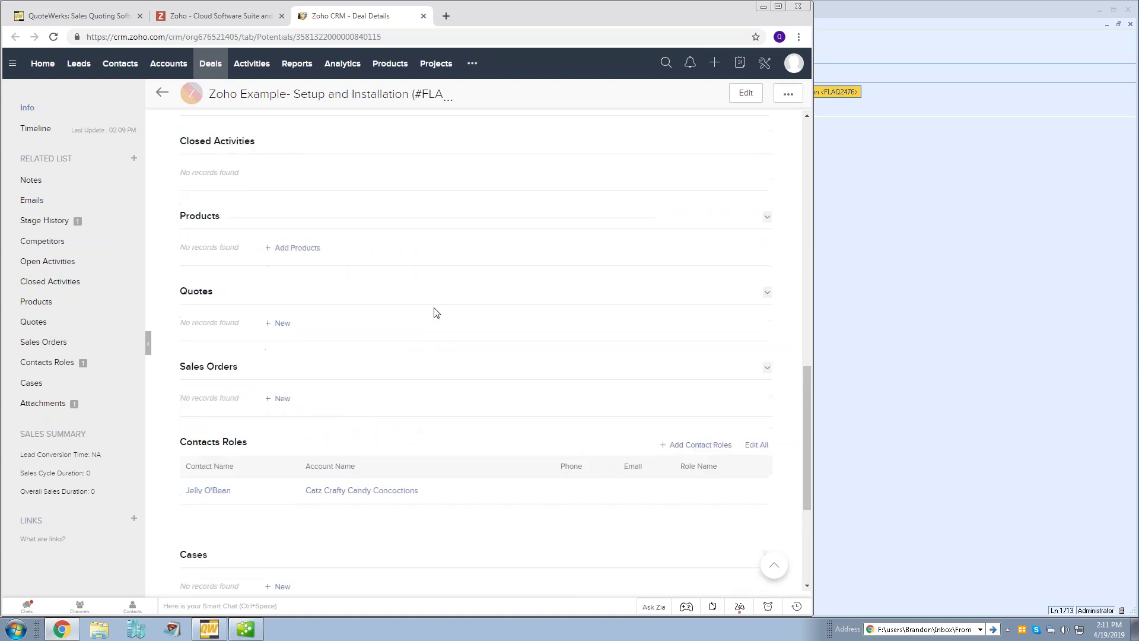
pyautogui.click(944, 261)
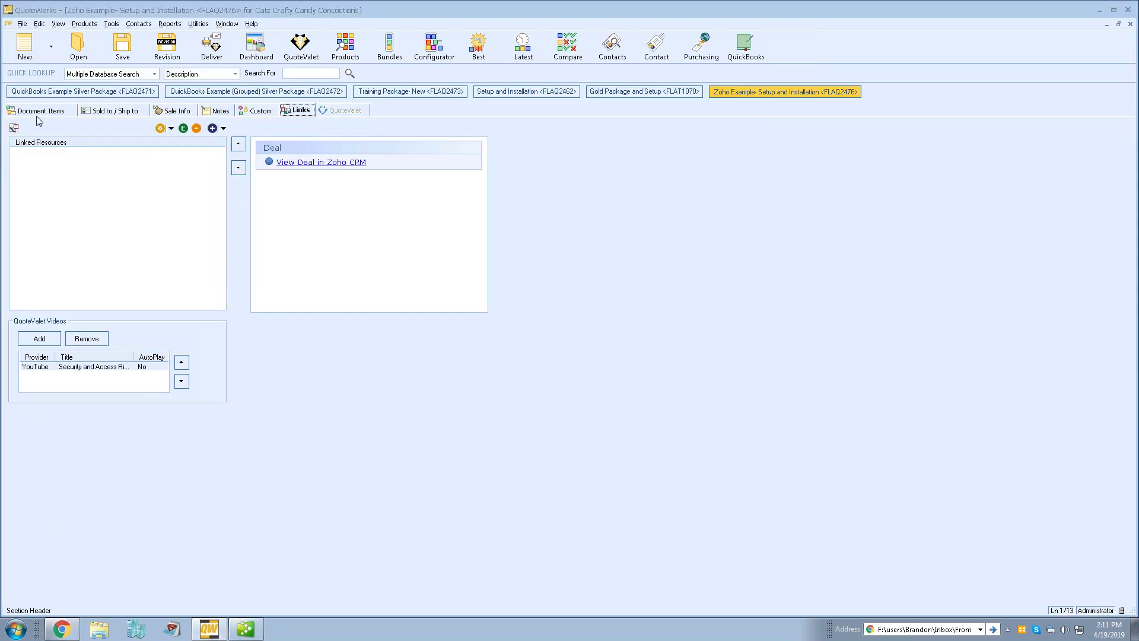
# Return to the line items and begin saving FLAQ2476, updating its linked document and Zoho deal
pyautogui.click(37, 116)
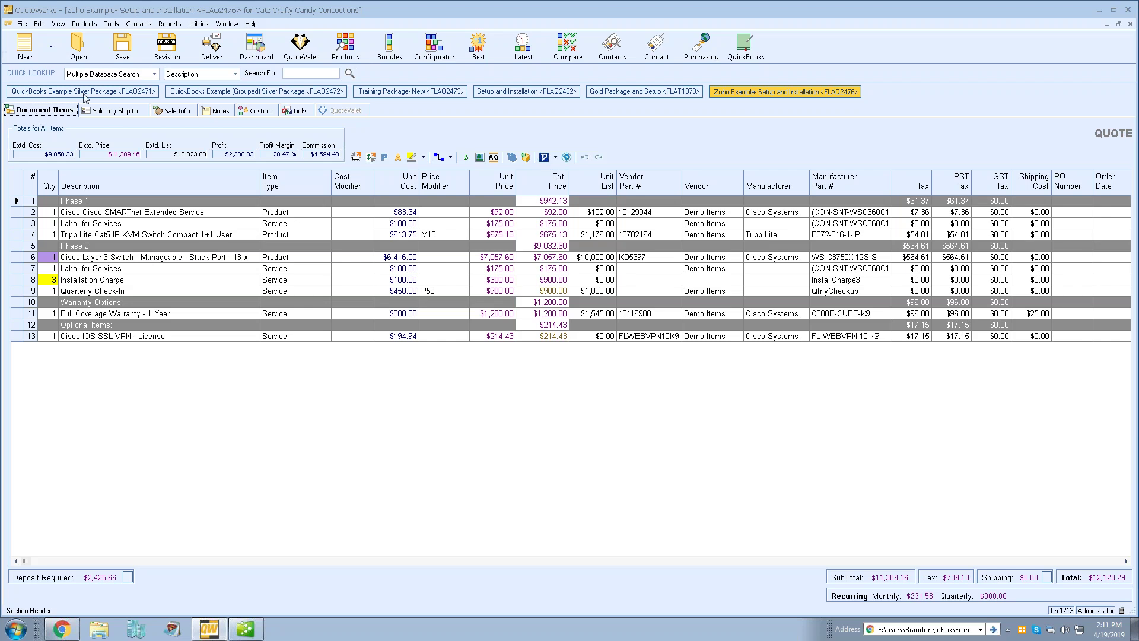
pyautogui.click(118, 48)
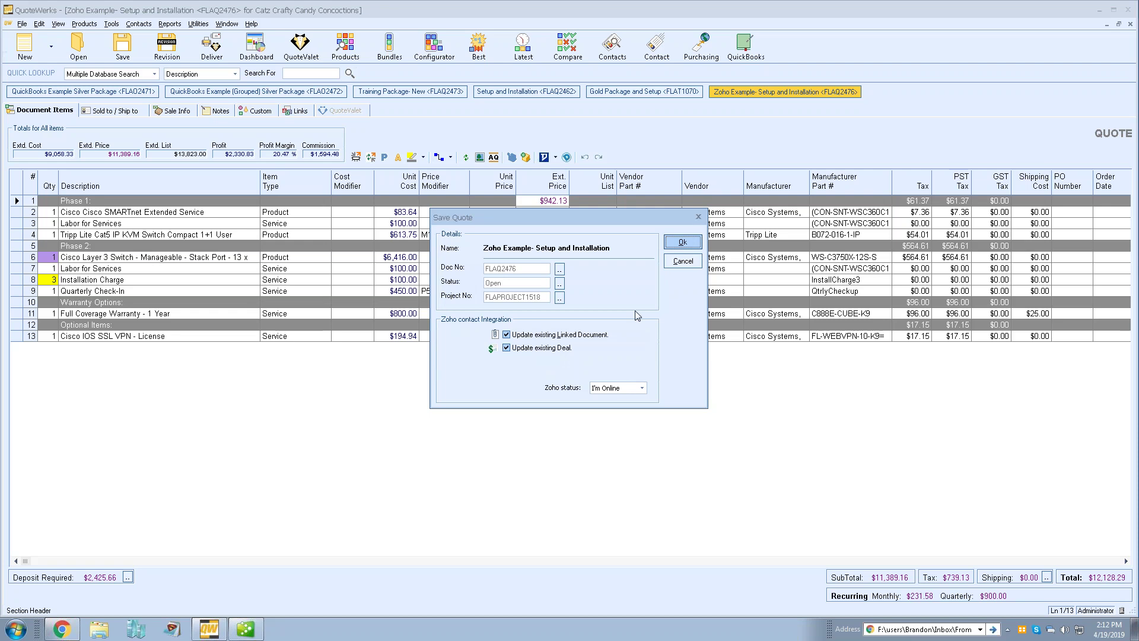
# Confirm saving FLAQ2476 and push the update to its linked document and Zoho deal
pyautogui.click(683, 242)
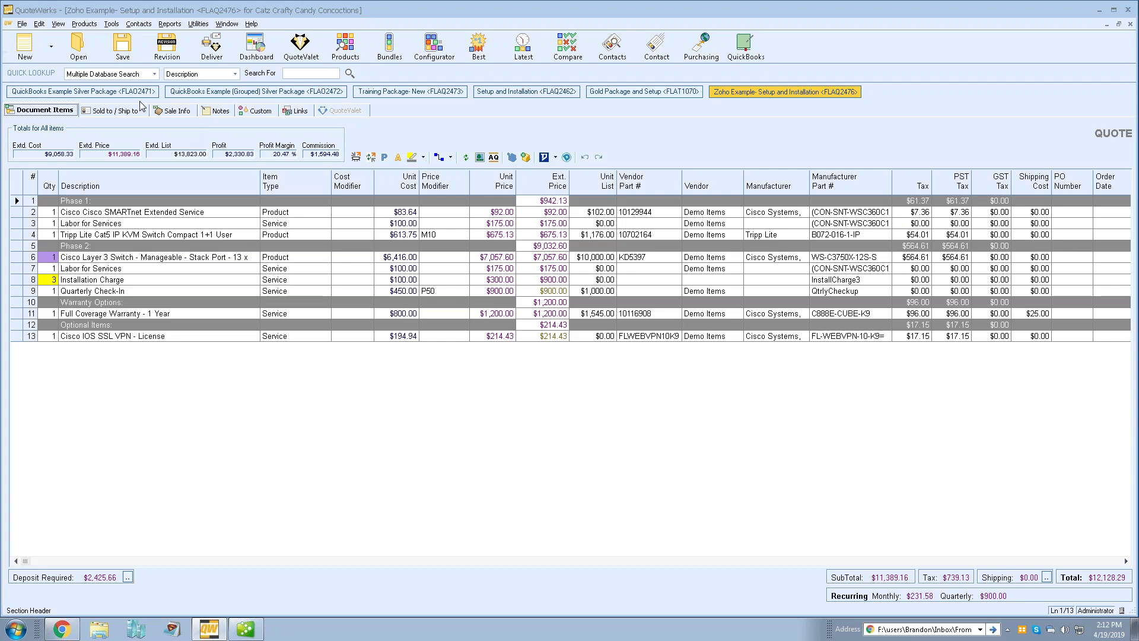
pyautogui.click(22, 24)
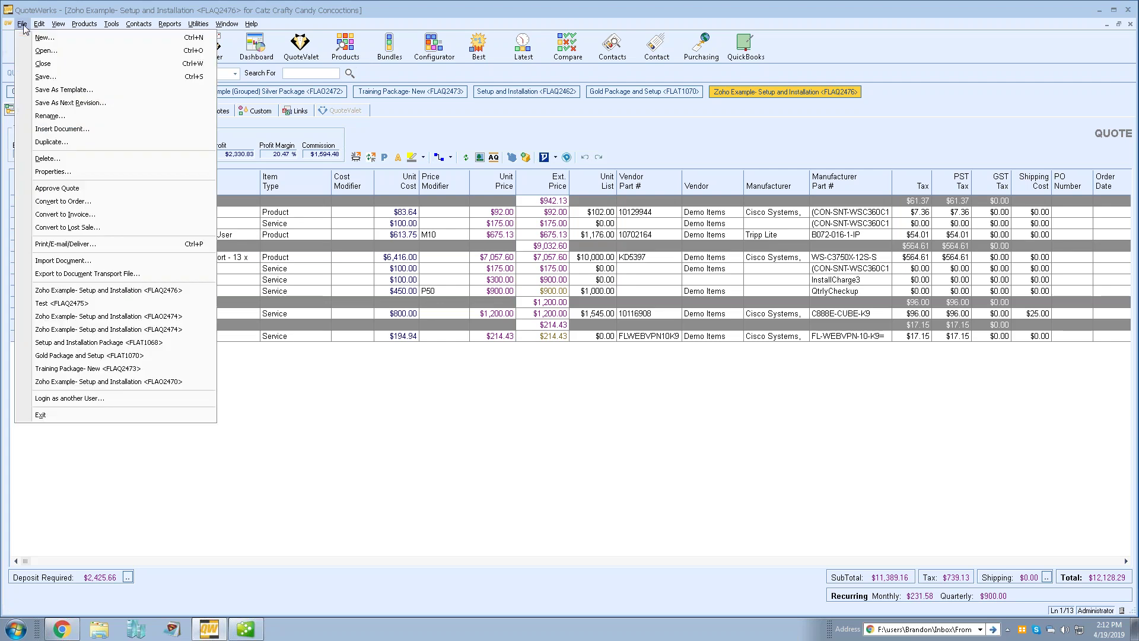
# Convert quote FLAQ2476 into an open order, accepting the default conversion options
pyautogui.click(144, 200)
pyautogui.click(569, 394)
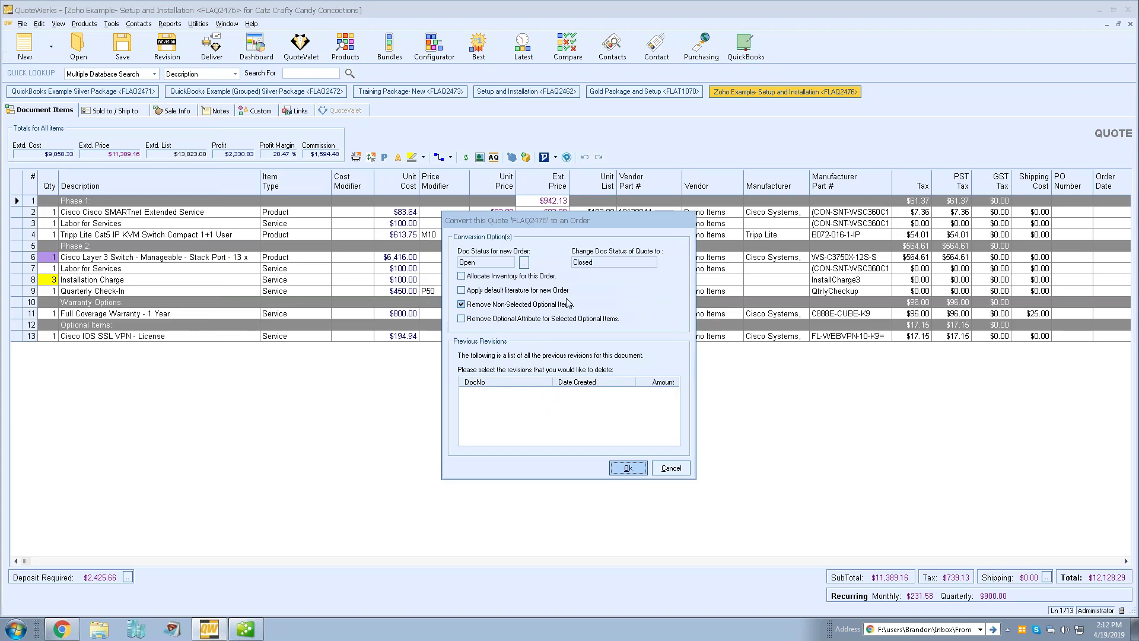
pyautogui.click(627, 467)
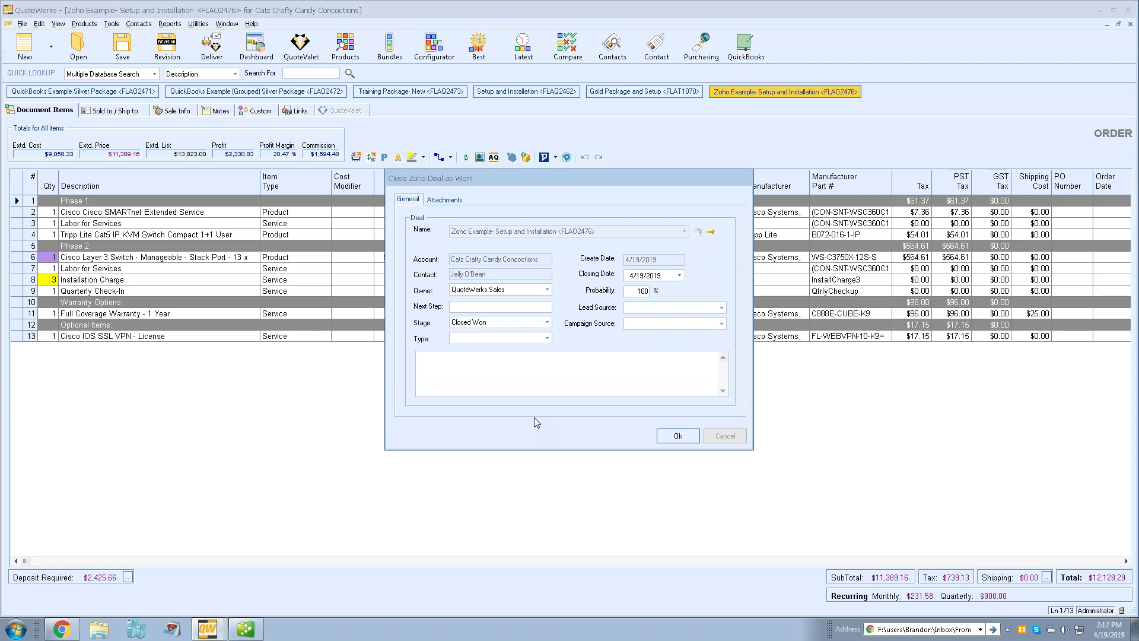
# Close the Zoho deal as Closed Won at 100% probability, dated 4/19/2019
pyautogui.click(679, 437)
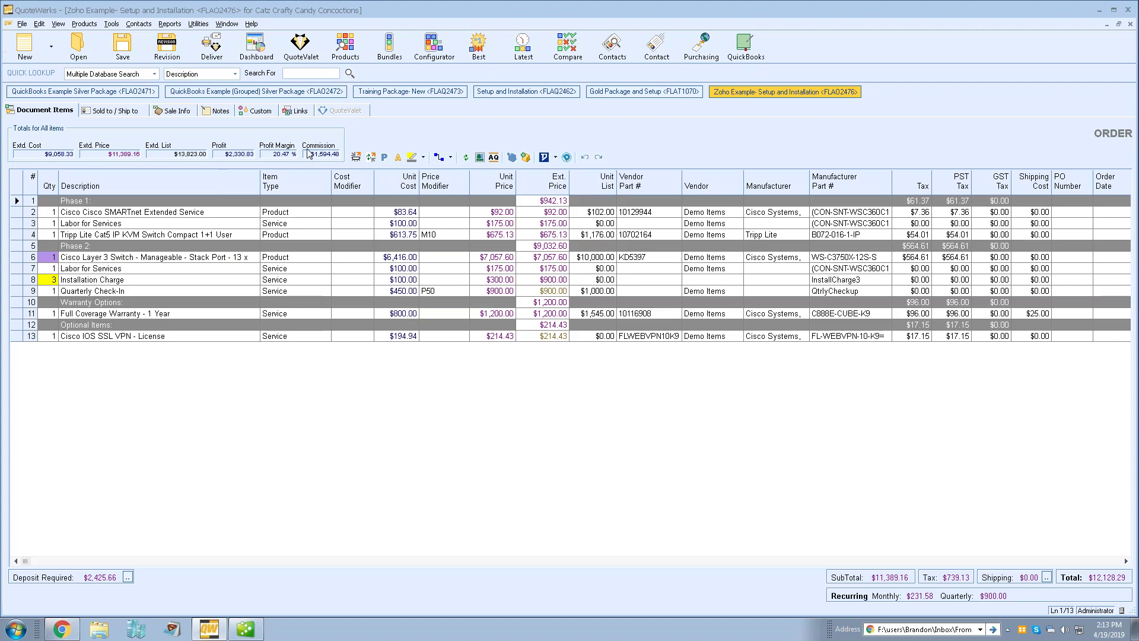
pyautogui.click(350, 46)
# Move the Product Lookup window to the left, with Amazon as the source
pyautogui.moveTo(575, 73); pyautogui.dragTo(462, 67)
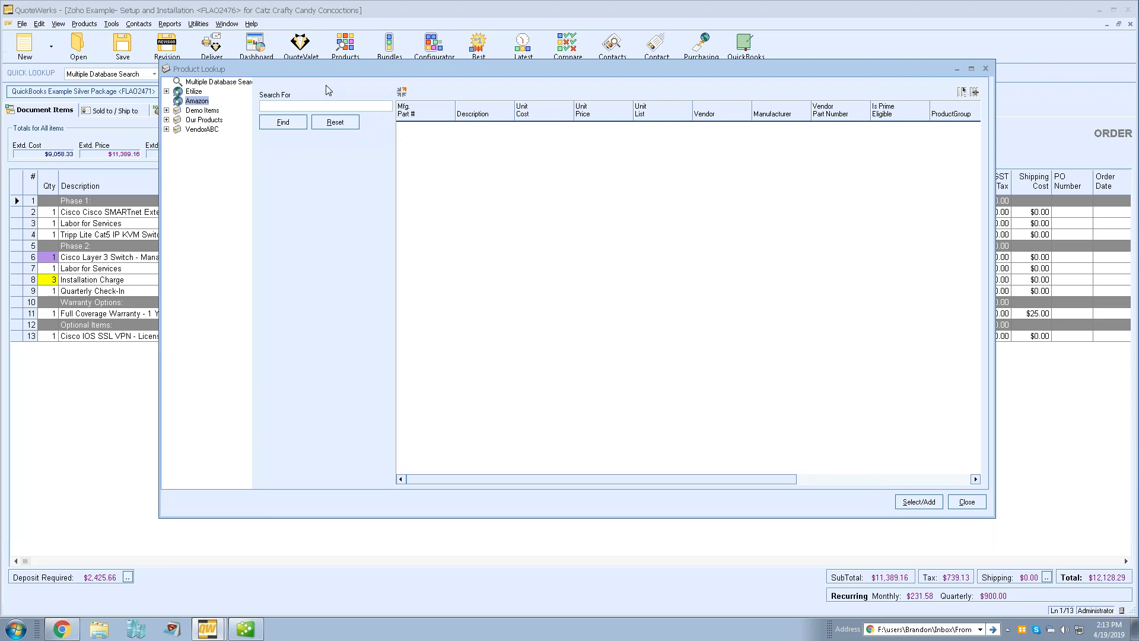
# Search Amazon for 'logitech mouse' and select the $64.00 Logitech G502 result
pyautogui.click(286, 106)
pyautogui.write('logitech mouse')
pyautogui.press('Return')
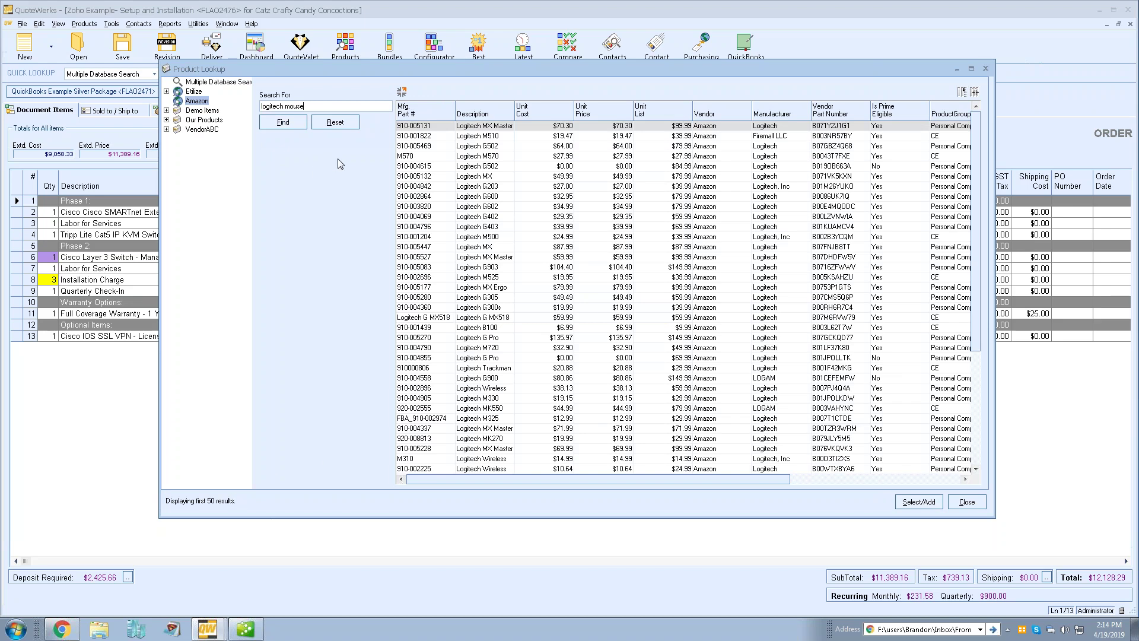
pyautogui.click(496, 148)
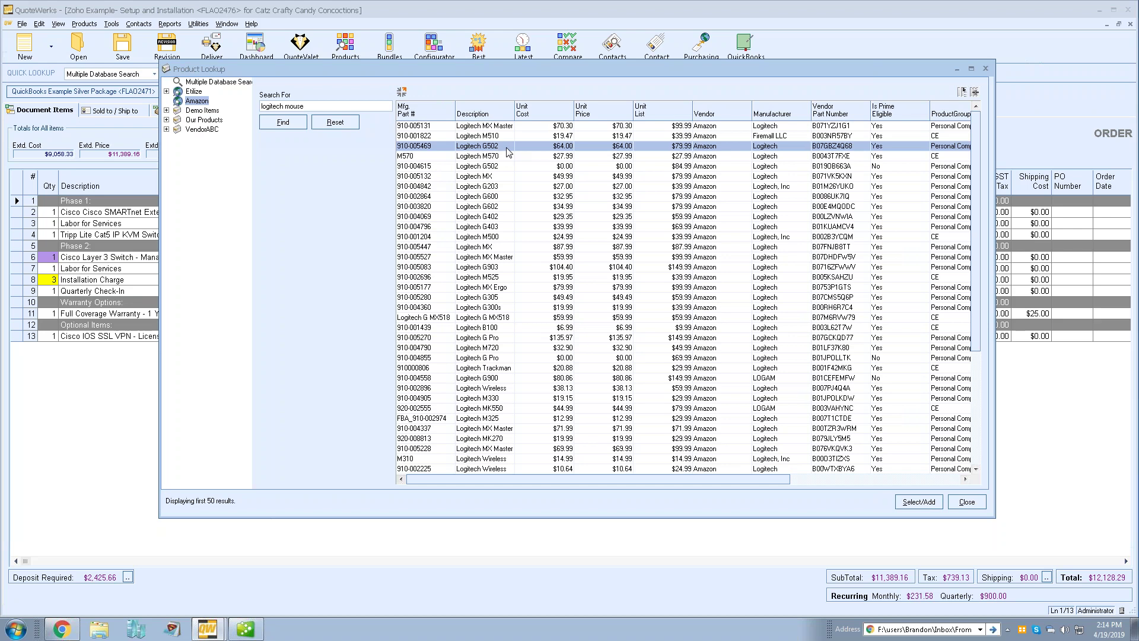
pyautogui.rightClick(499, 151)
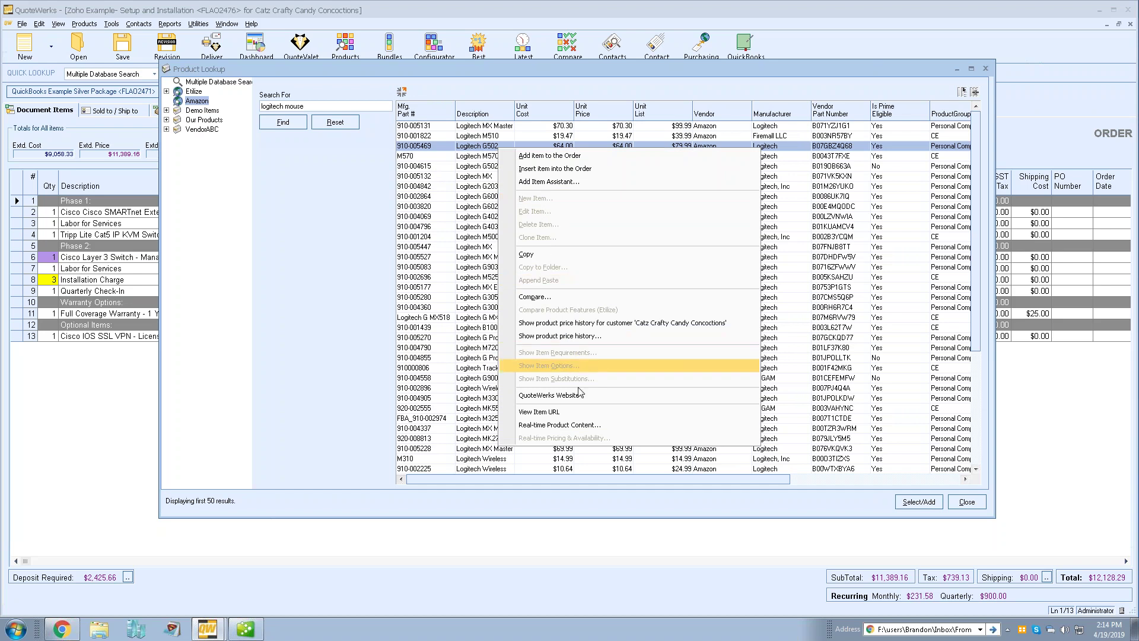
# Check the G502 HERO's Amazon page, then start adding it at cost and price 64.00
pyautogui.click(598, 414)
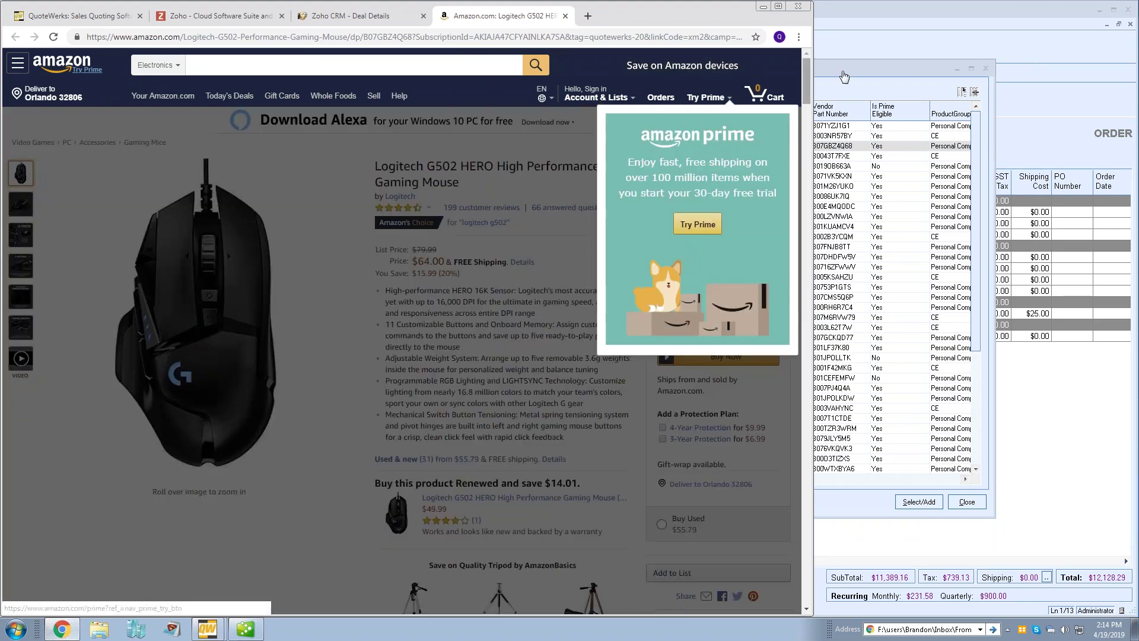
pyautogui.click(834, 73)
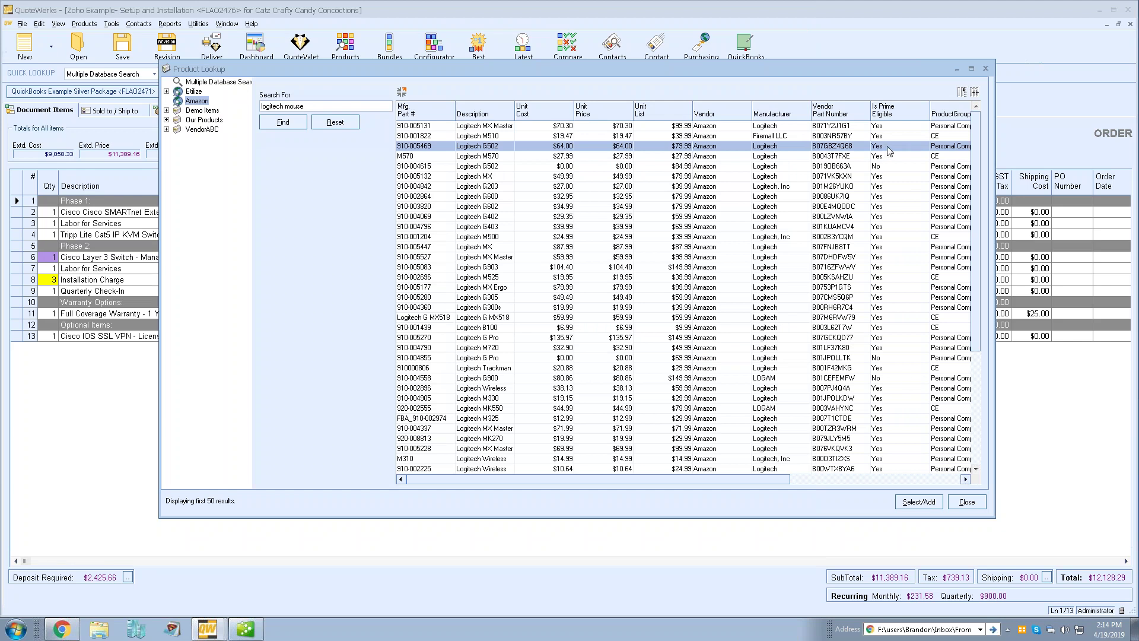
pyautogui.doubleClick(544, 146)
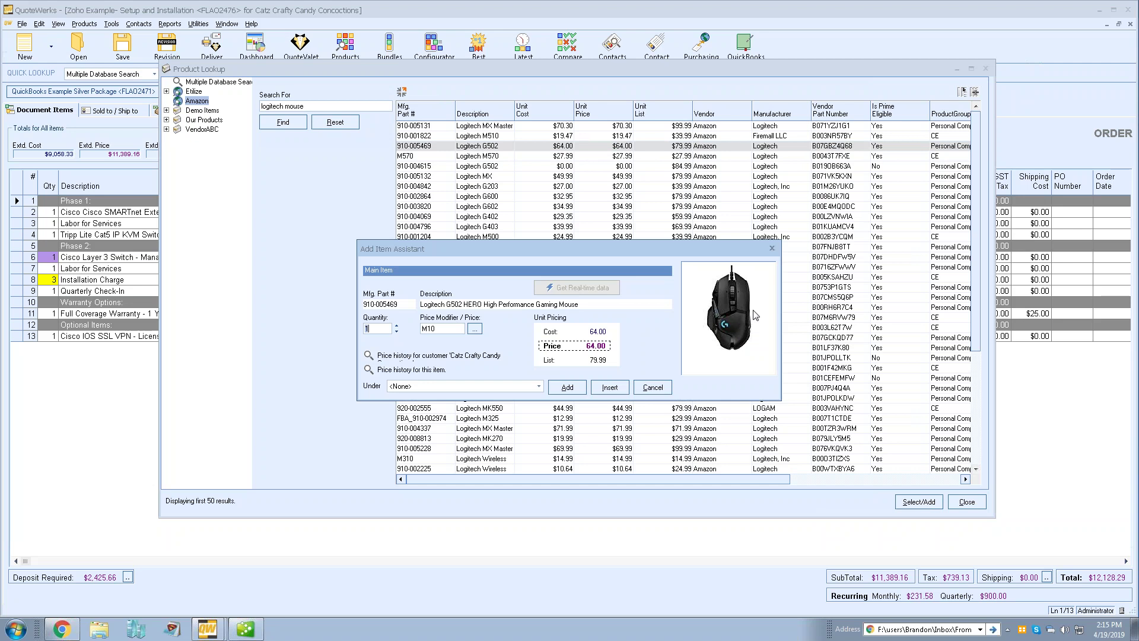
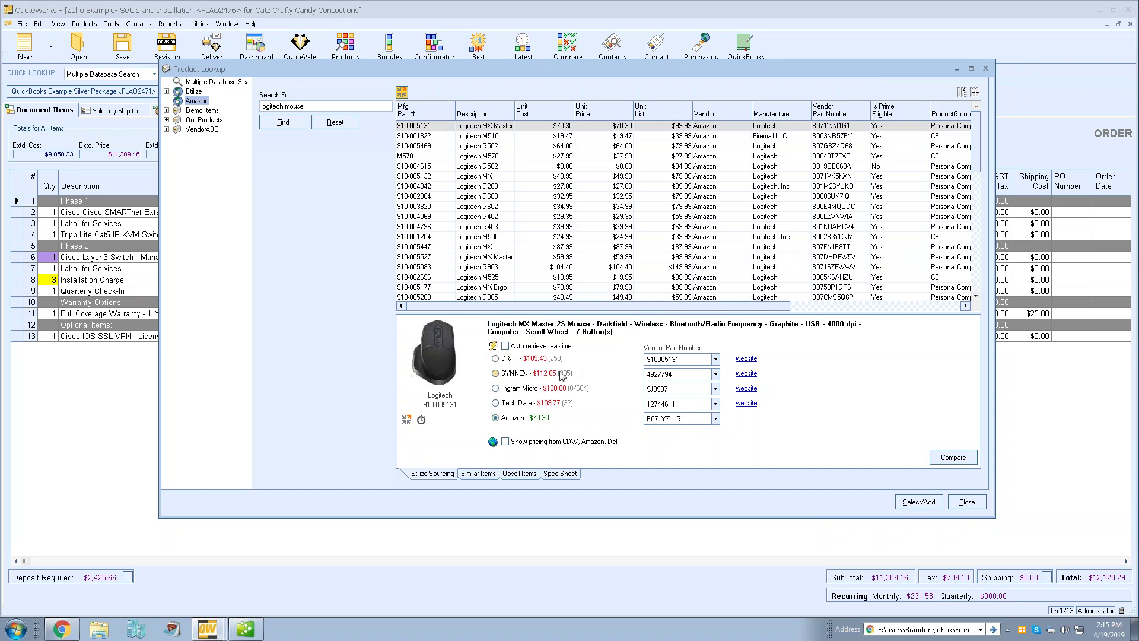
# Compare Tech Data and Amazon price and stock availability, keep Amazon as vendor, and close the lookup
pyautogui.click(536, 419)
pyautogui.click(539, 403)
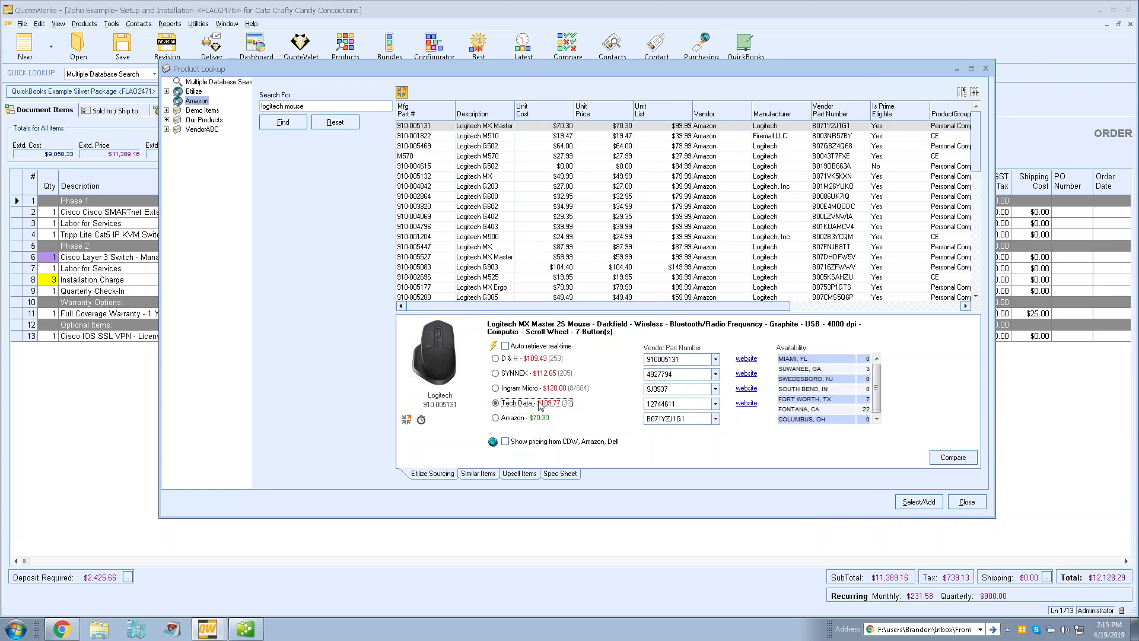
pyautogui.click(522, 422)
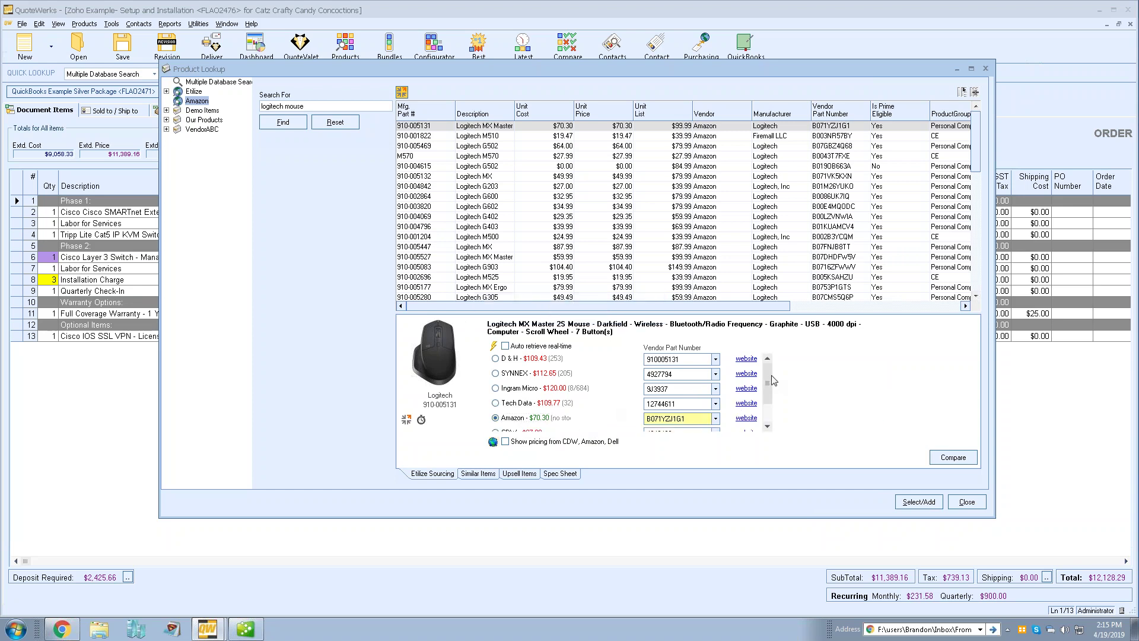
pyautogui.scroll(-2, 779, 402)
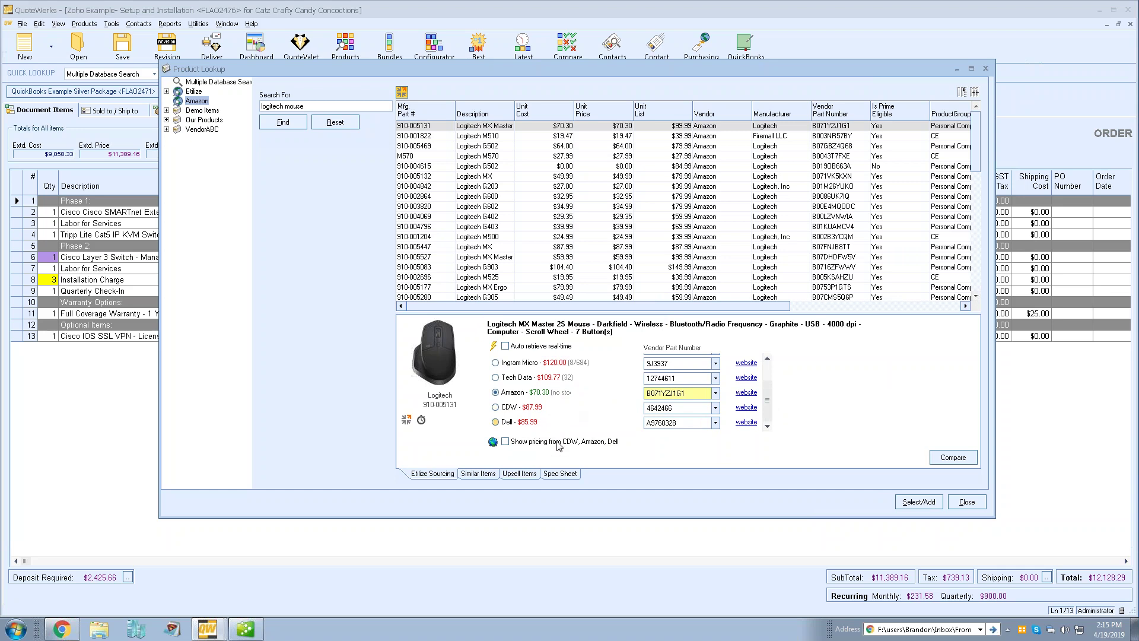
pyautogui.click(532, 394)
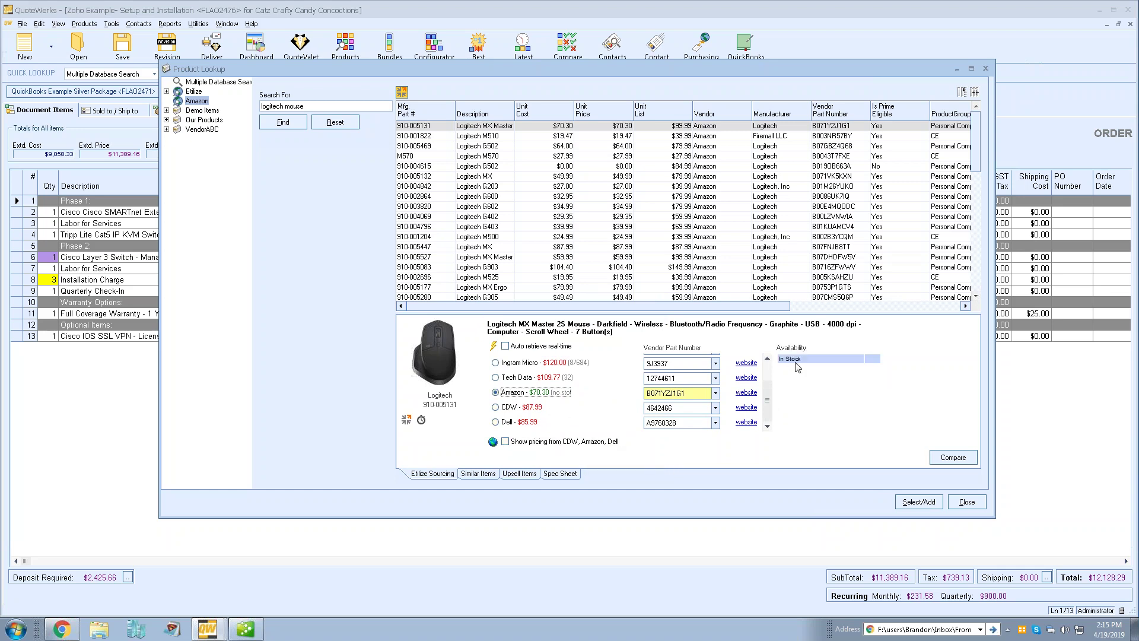
pyautogui.click(768, 372)
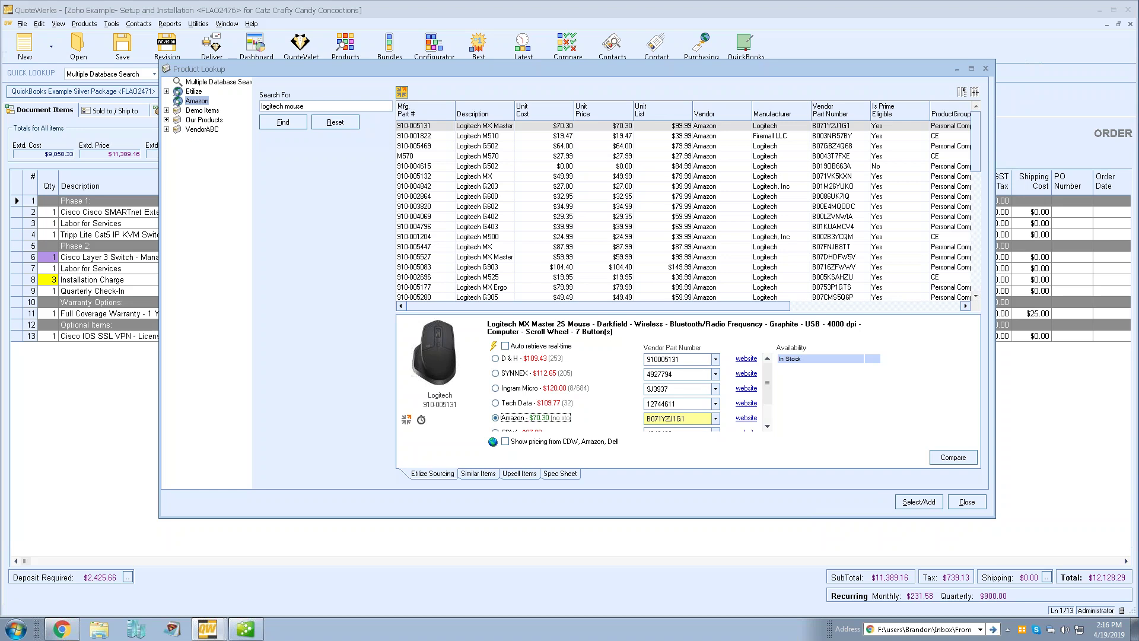
pyautogui.click(965, 503)
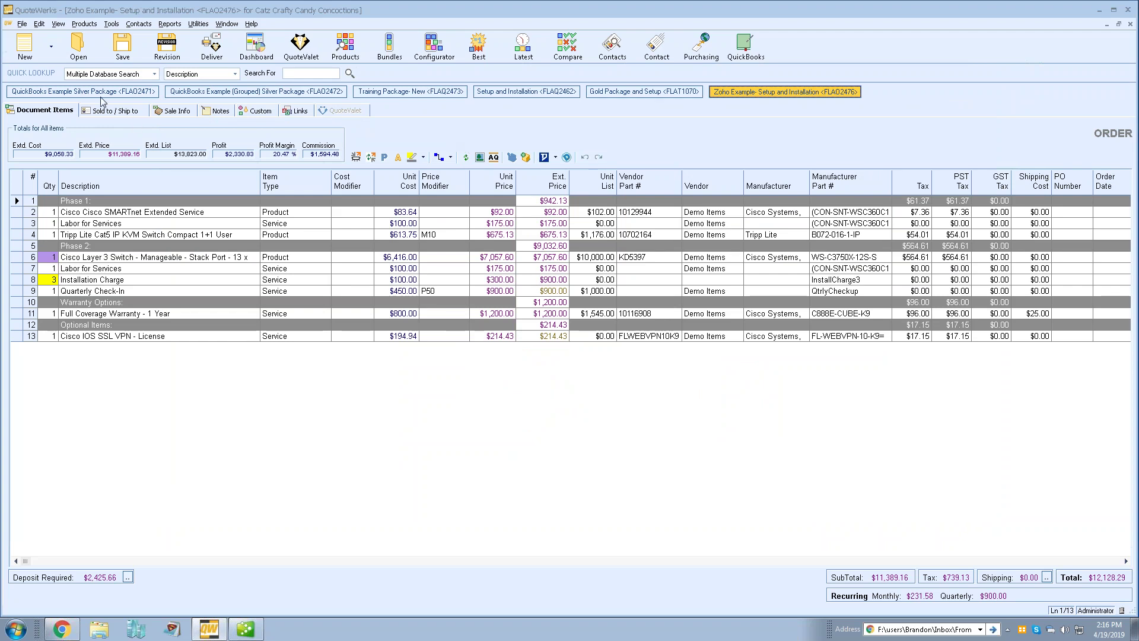
# Switch through the Grouped Silver Package, Training Package- New, Setup and Installation and Gold Package documents
pyautogui.click(230, 92)
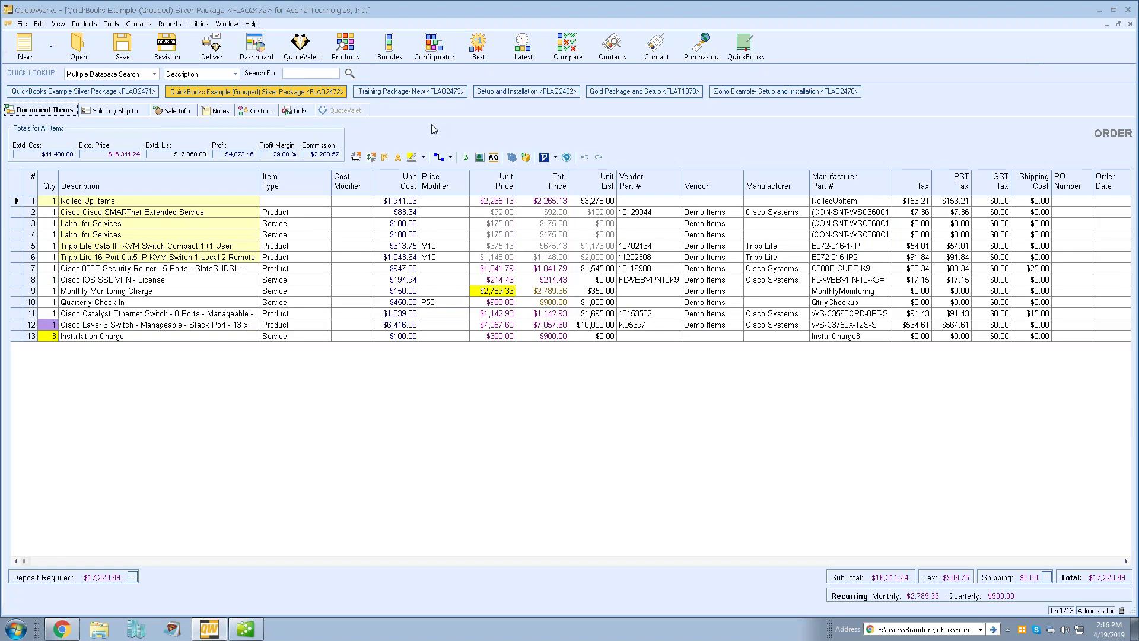
pyautogui.click(409, 93)
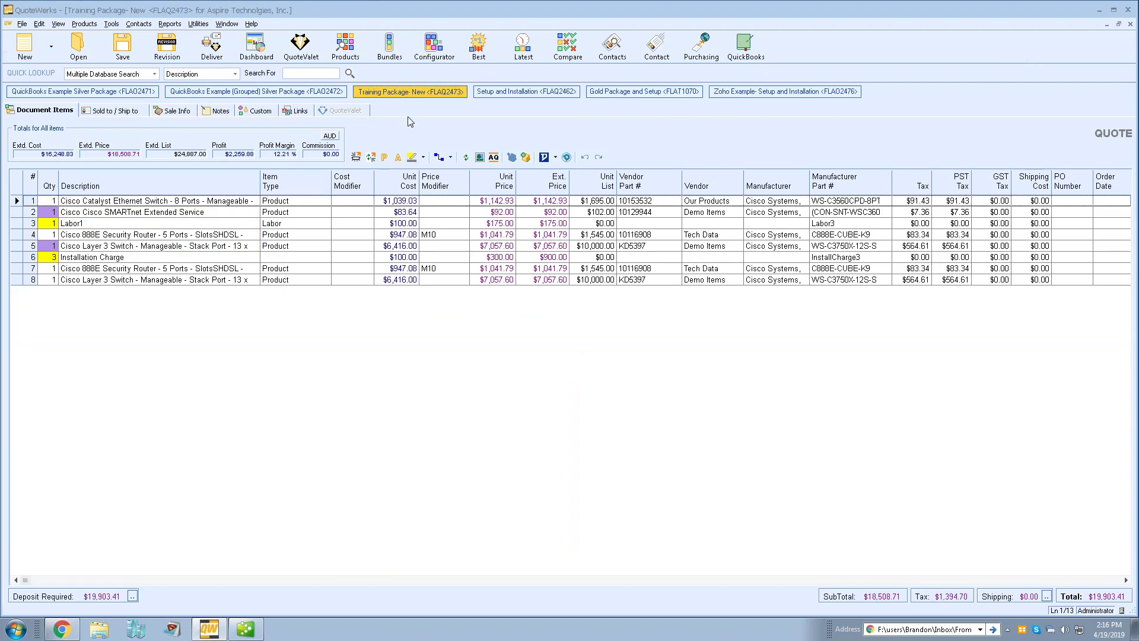
pyautogui.click(502, 94)
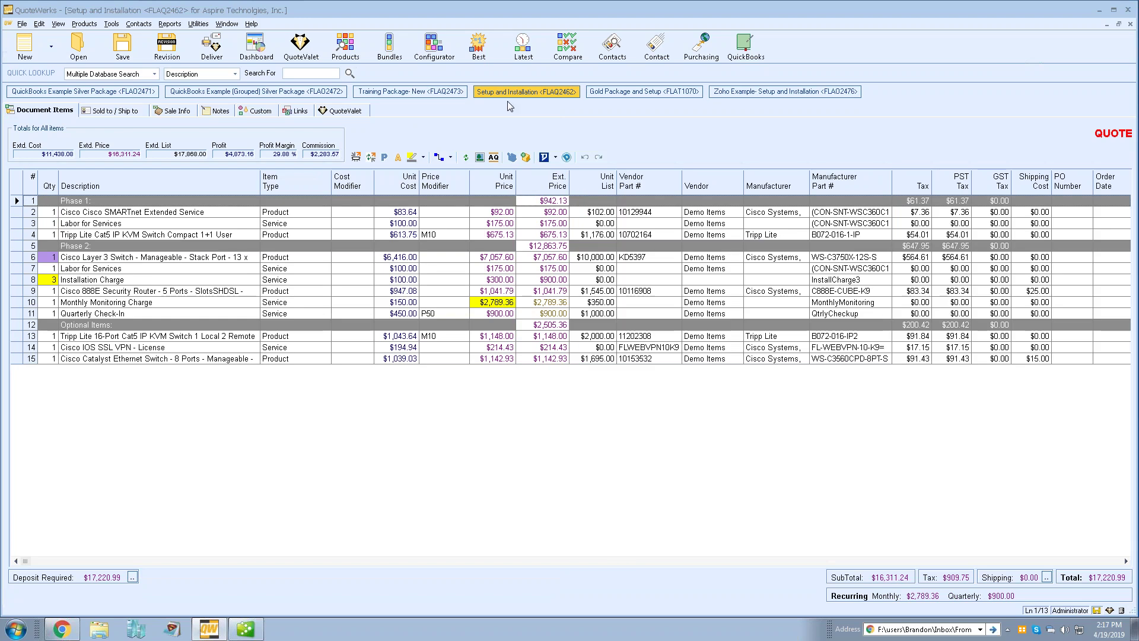
pyautogui.click(628, 95)
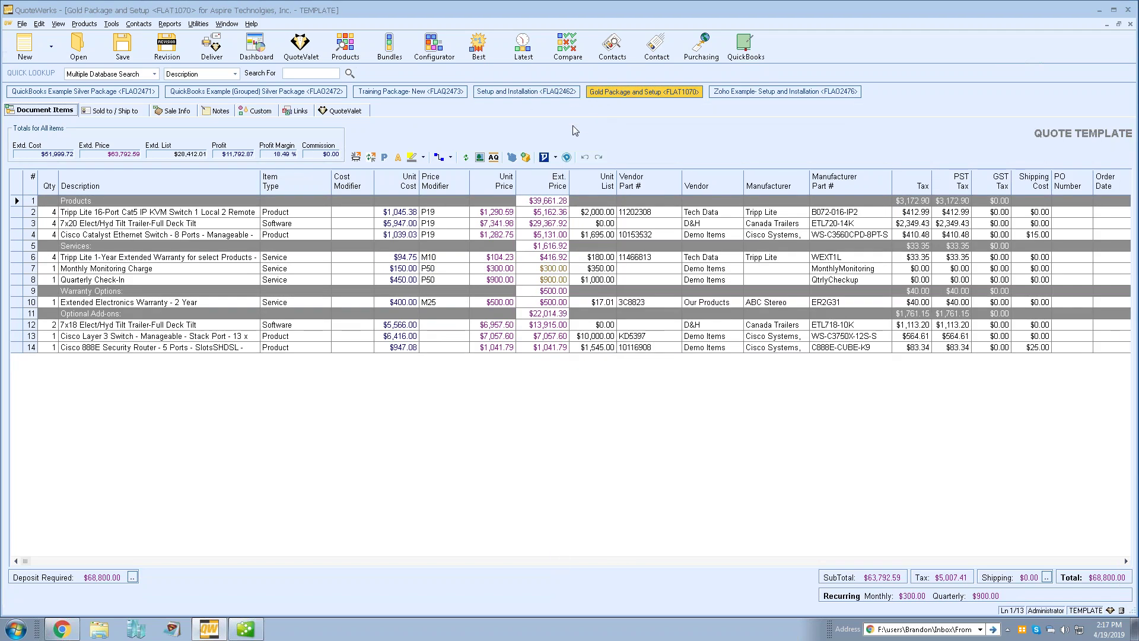
pyautogui.click(308, 95)
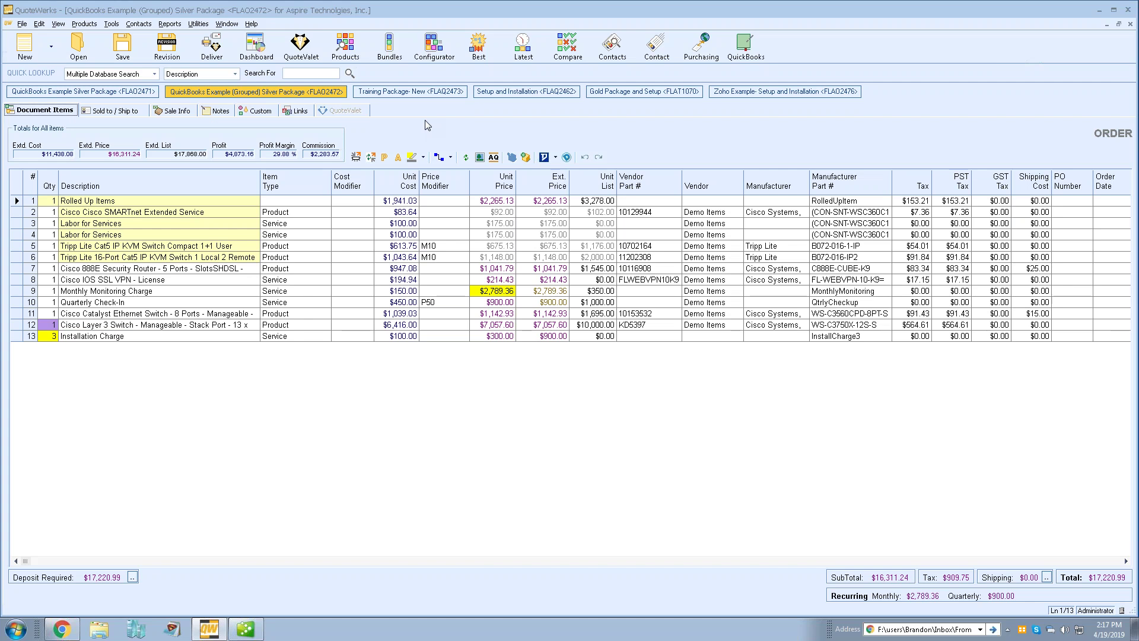
# Cycle documents with Ctrl+Tab, then tile the Zoho Example order beside Setup and Installation
pyautogui.hotkey('ctrl', 'Tab')
pyautogui.hotkey('ctrl', 'Tab')
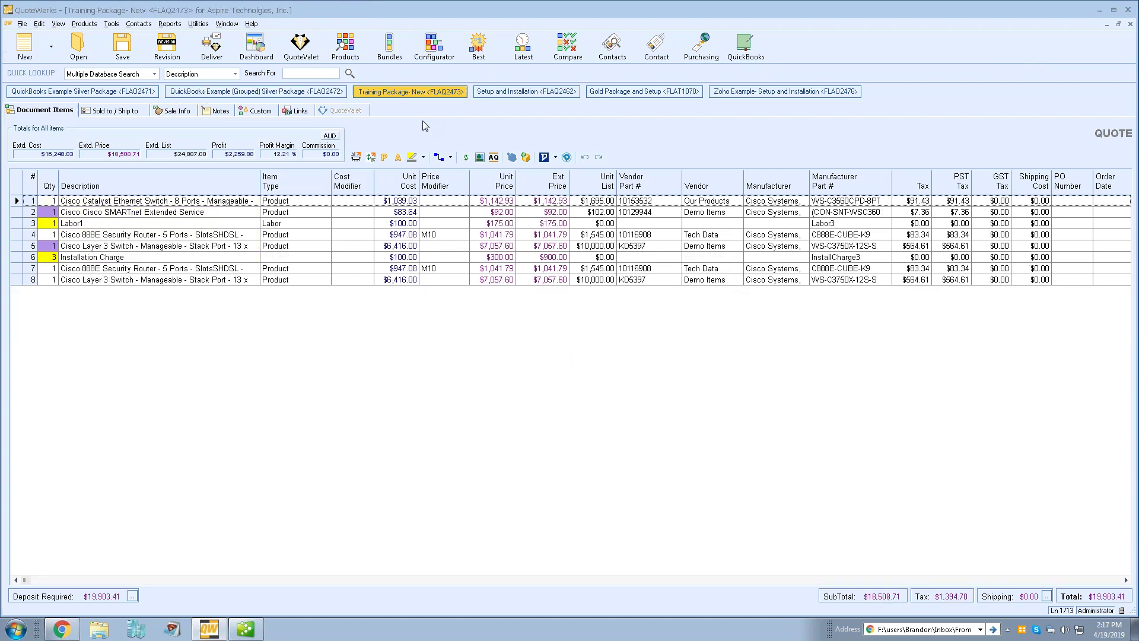
pyautogui.hotkey('ctrl', 'Tab')
pyautogui.hotkey('ctrl', 'Tab')
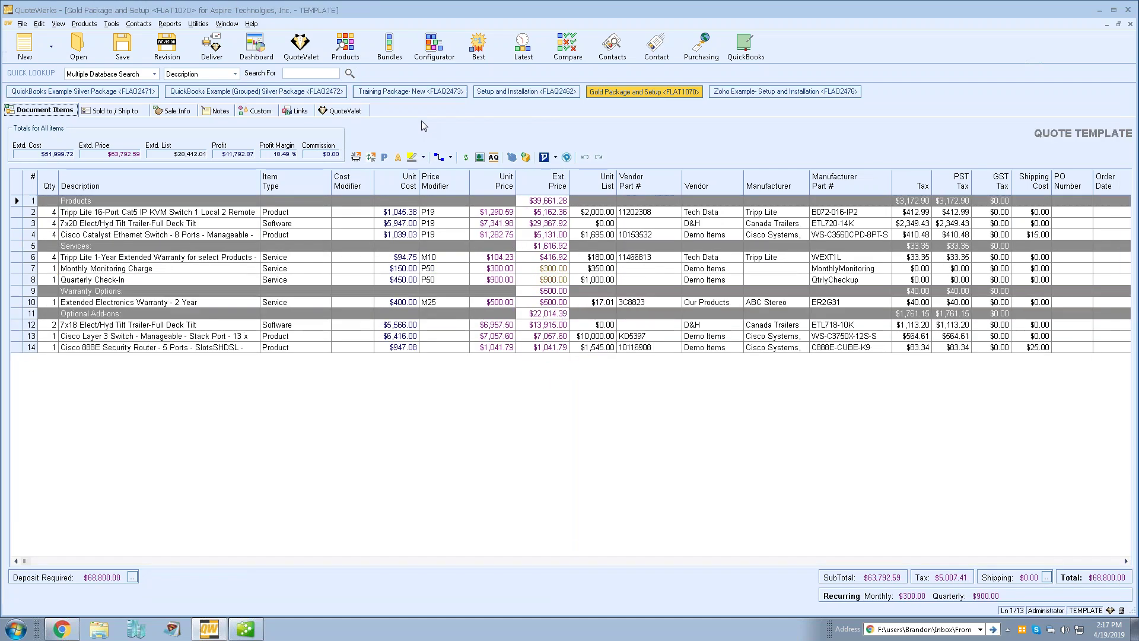
pyautogui.hotkey('ctrl', 'Tab')
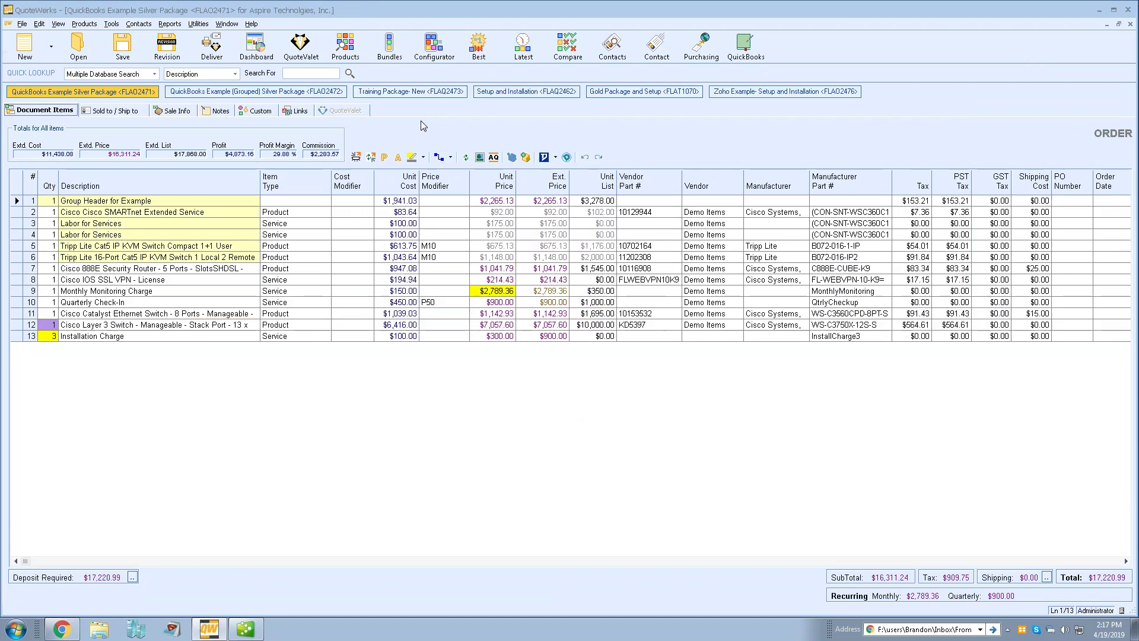
pyautogui.hotkey('ctrl', 'Tab')
pyautogui.hotkey('ctrl', 'Tab')
pyautogui.hotkey('ctrl', 'Tab')
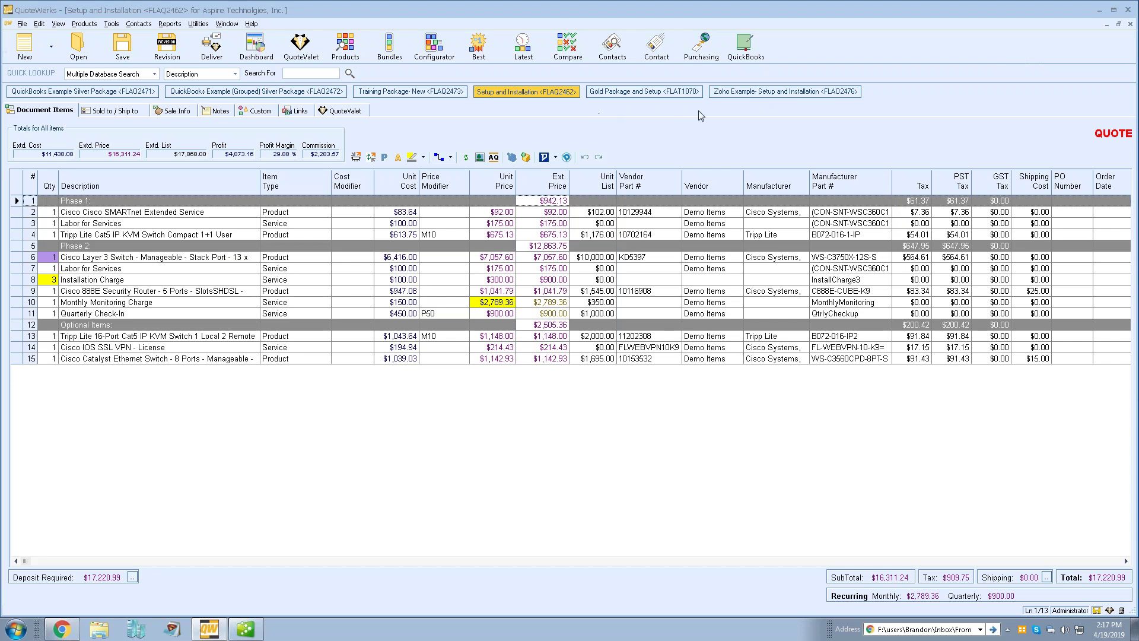
pyautogui.click(747, 93)
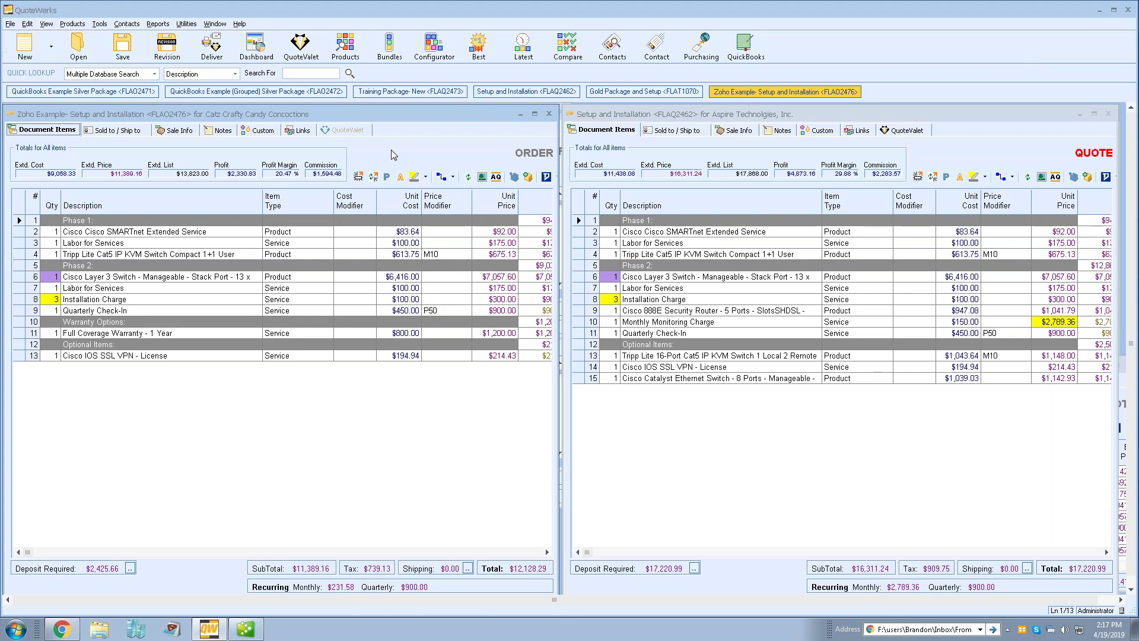
# Maximize Setup and Installation, re-tile with Zoho Example, then maximize the Zoho Example order
pyautogui.click(1094, 114)
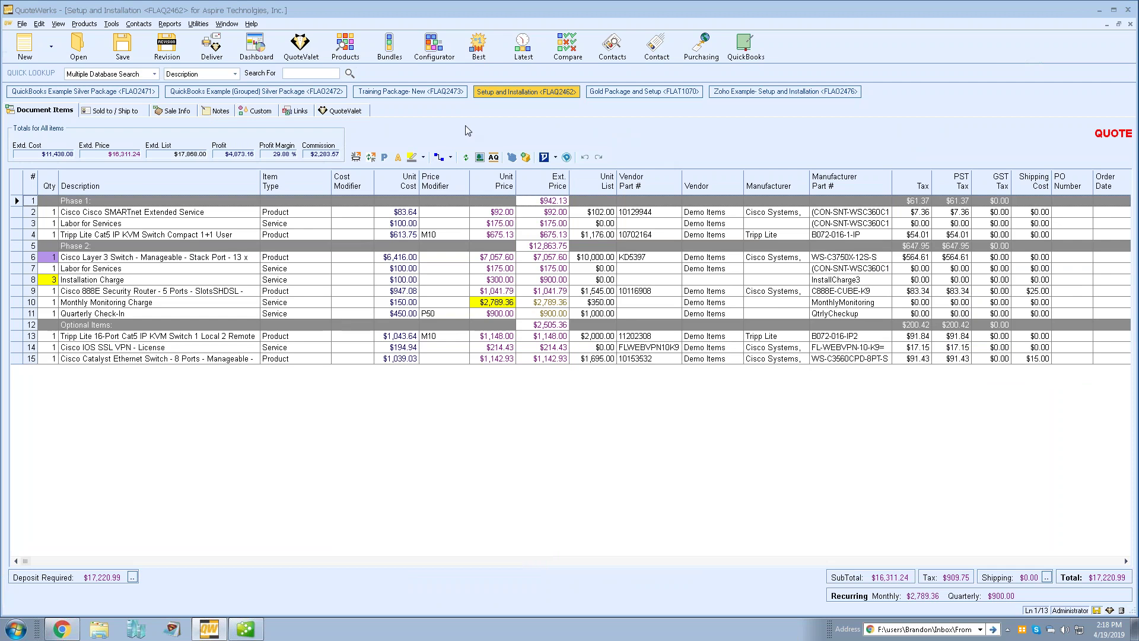
pyautogui.click(728, 95)
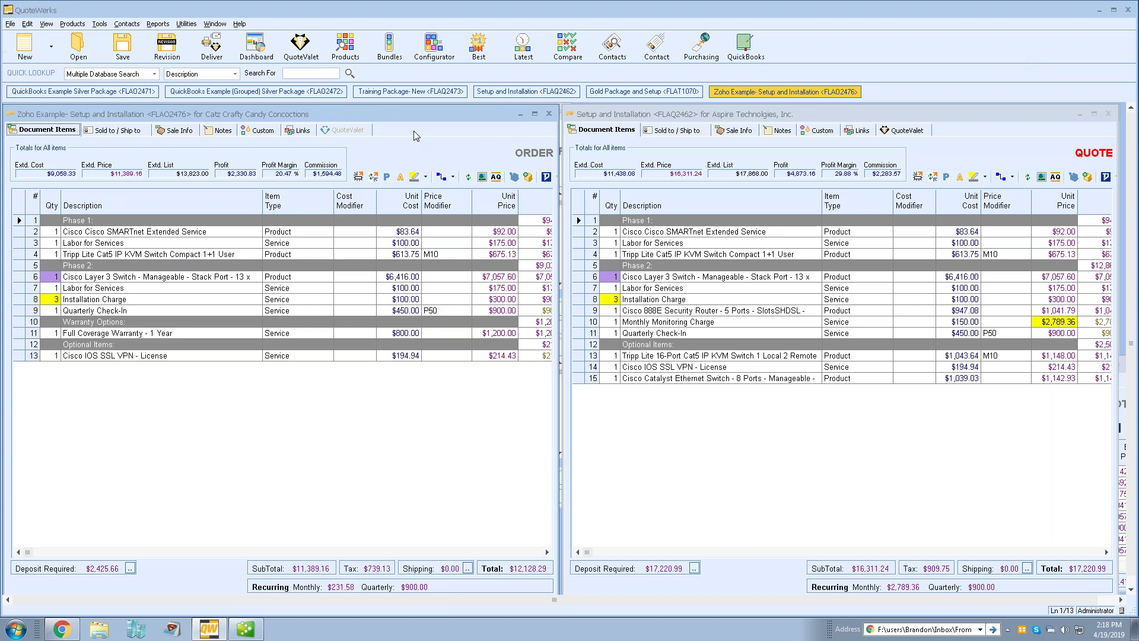
pyautogui.click(535, 114)
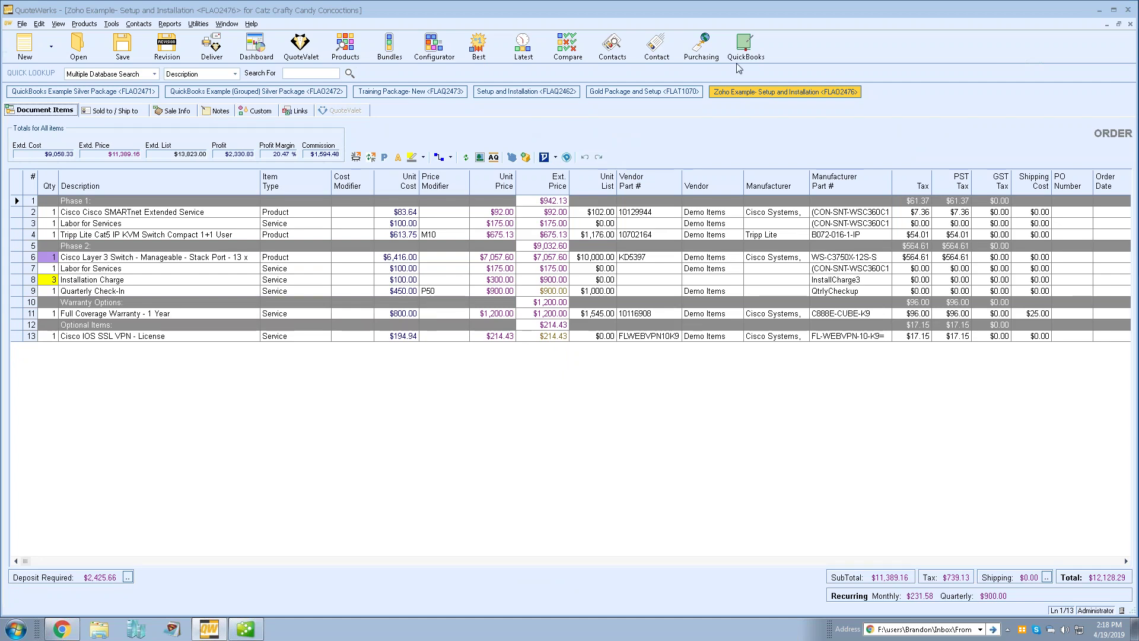
pyautogui.click(748, 43)
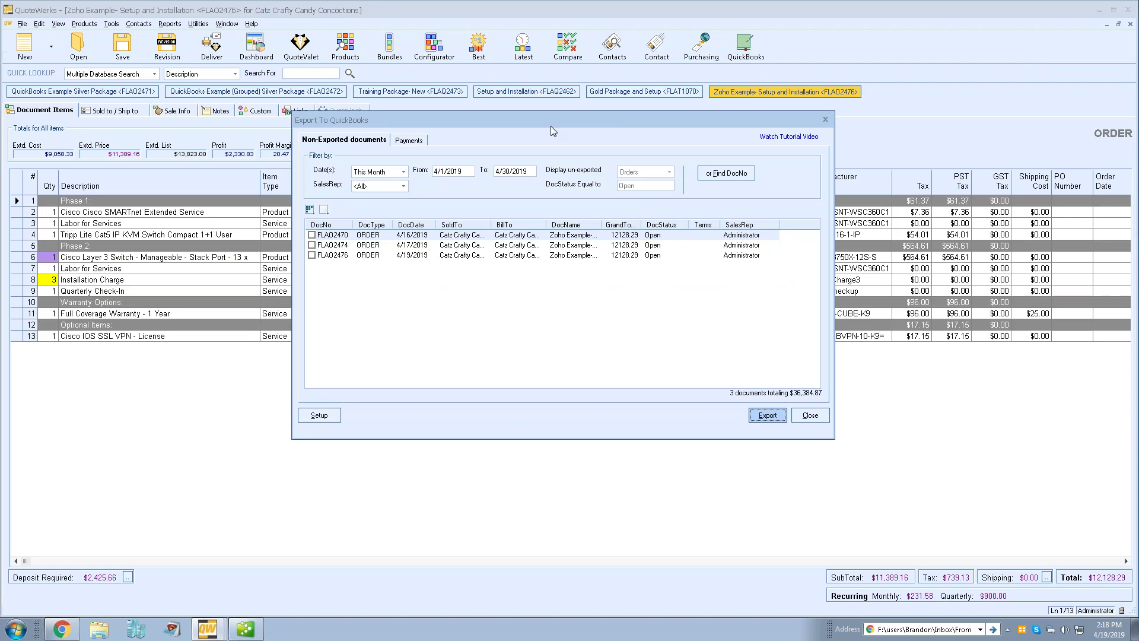
# Move the Export To QuickBooks list left and open the QuickBooks Interactive Link Setup
pyautogui.moveTo(566, 122); pyautogui.dragTo(535, 116)
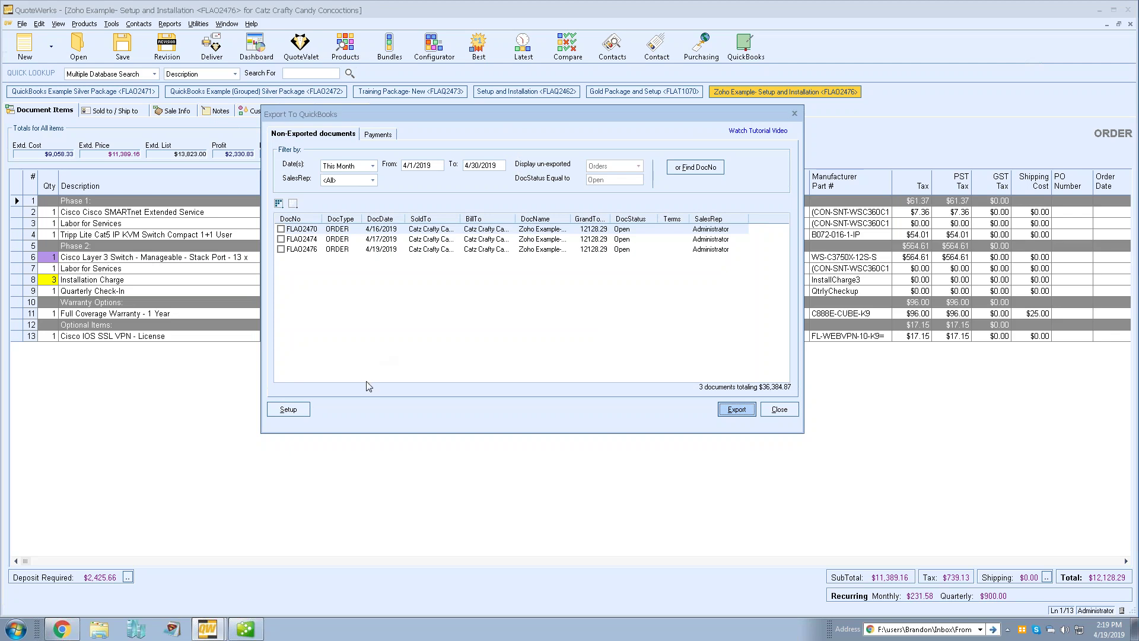
pyautogui.click(299, 413)
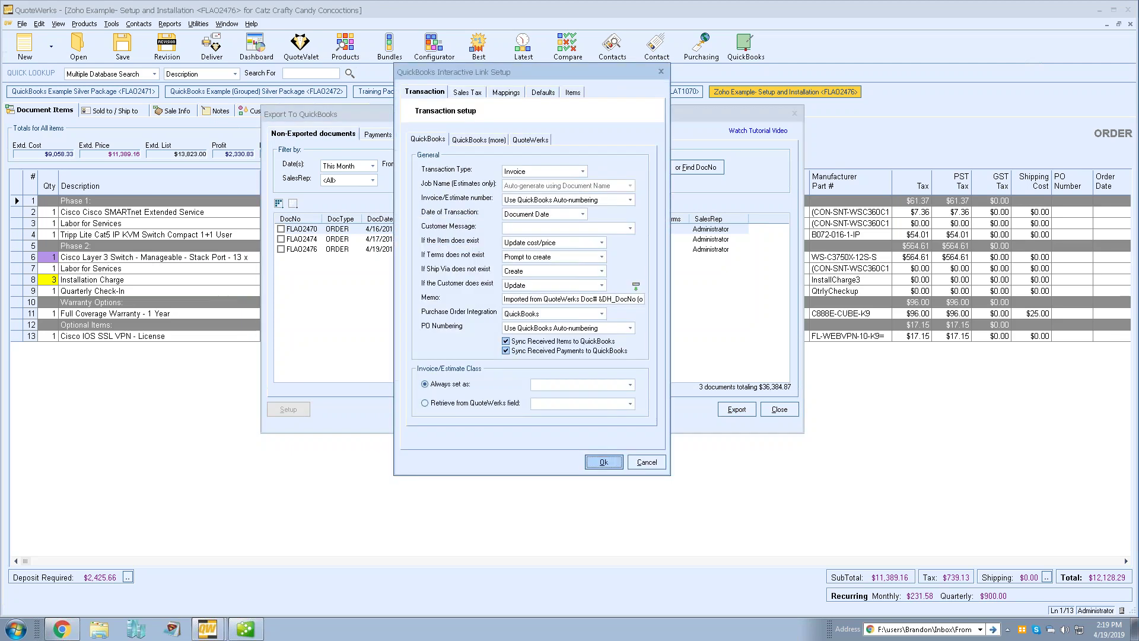
# Review the QuickBooks field and item mappings, then cancel the setup and close the export list
pyautogui.click(511, 96)
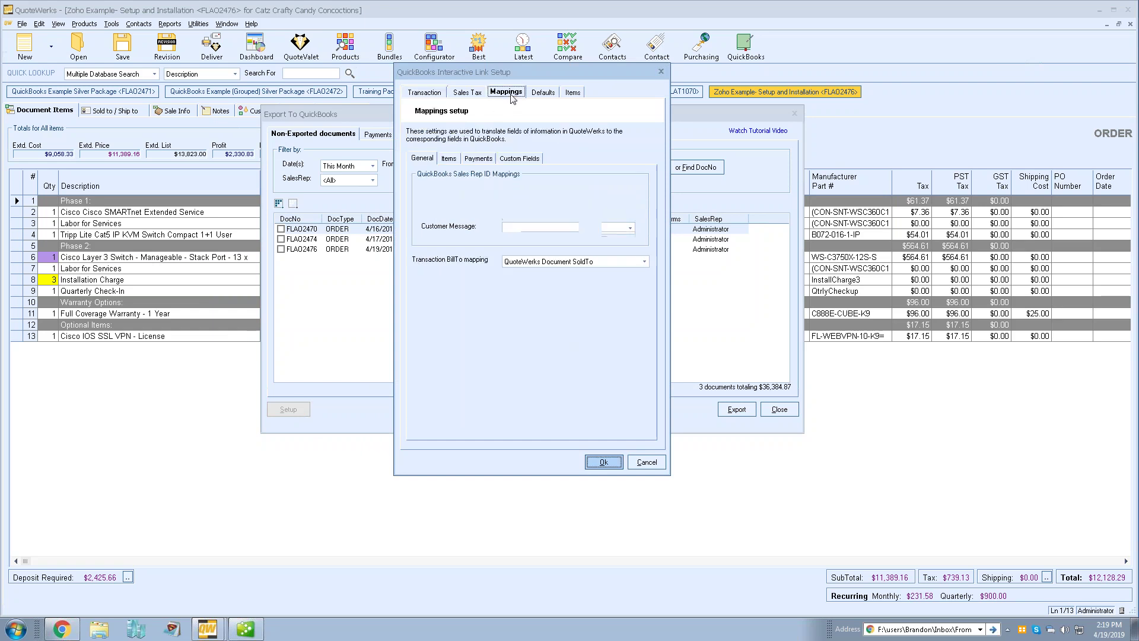
pyautogui.click(449, 160)
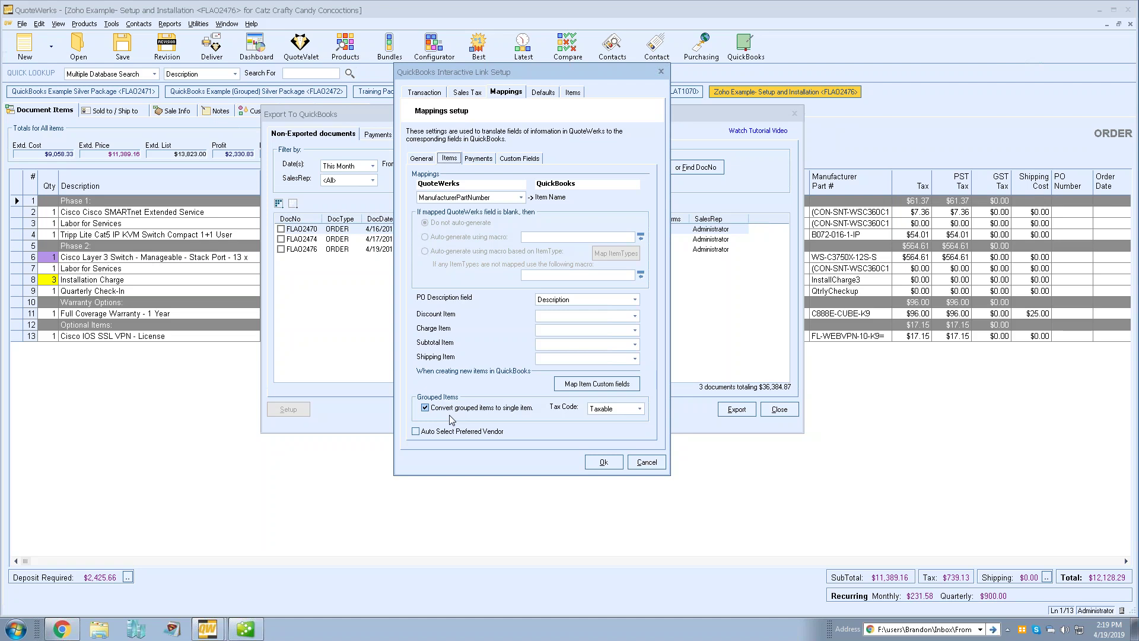
pyautogui.click(444, 412)
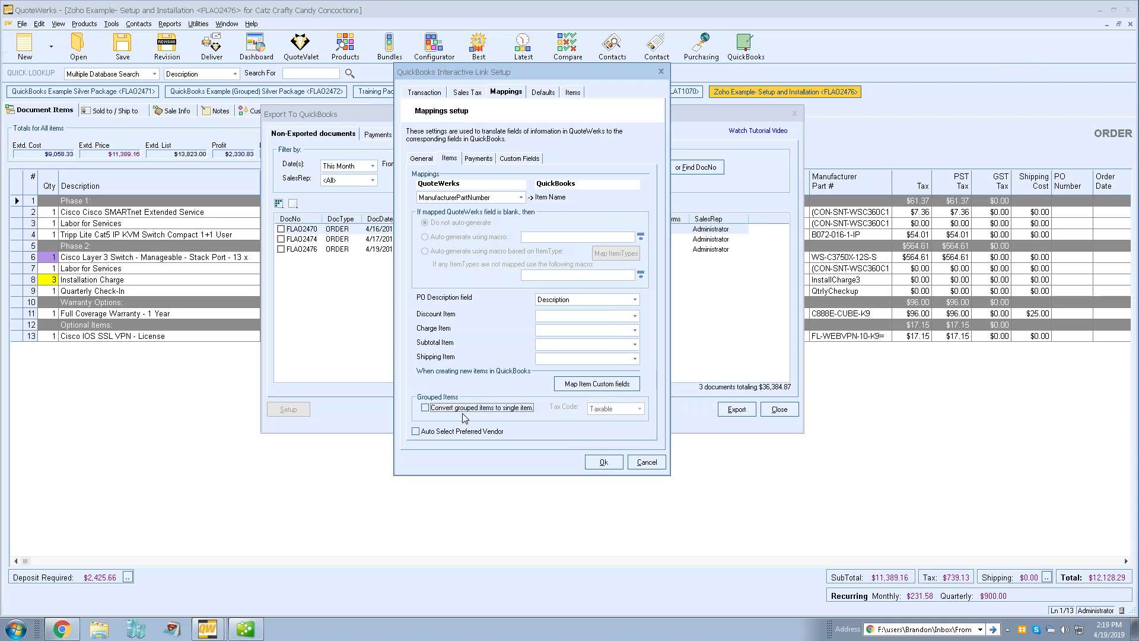
pyautogui.click(644, 462)
pyautogui.click(779, 410)
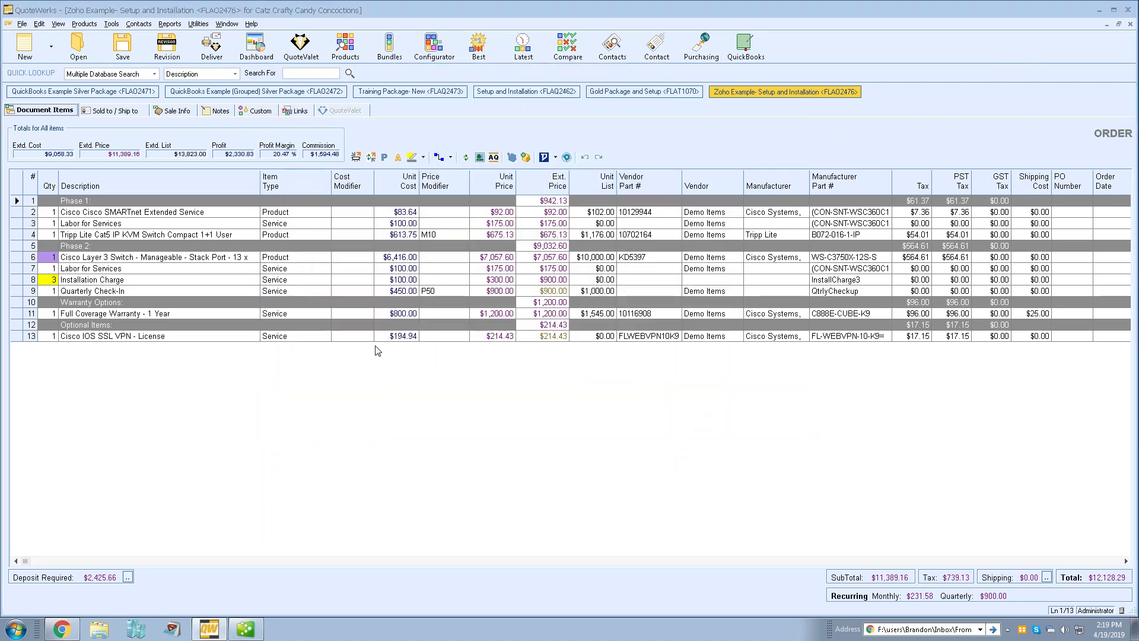
# Switch to the QuickBooks Example Silver Package quote and bring up its QuickBooks invoice
pyautogui.click(72, 93)
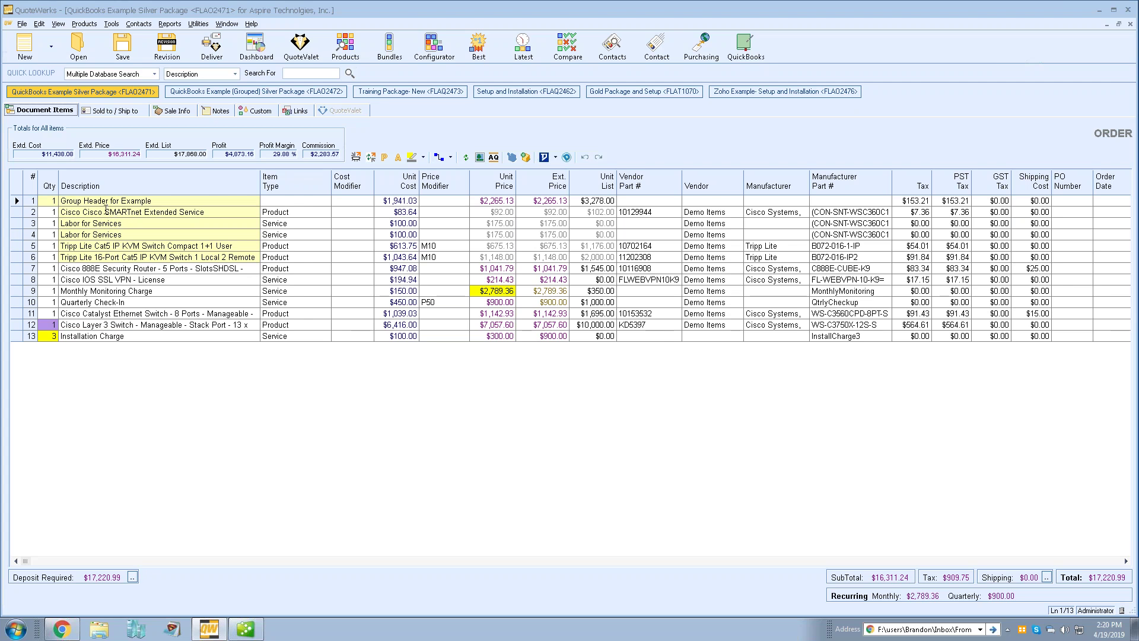
pyautogui.click(246, 629)
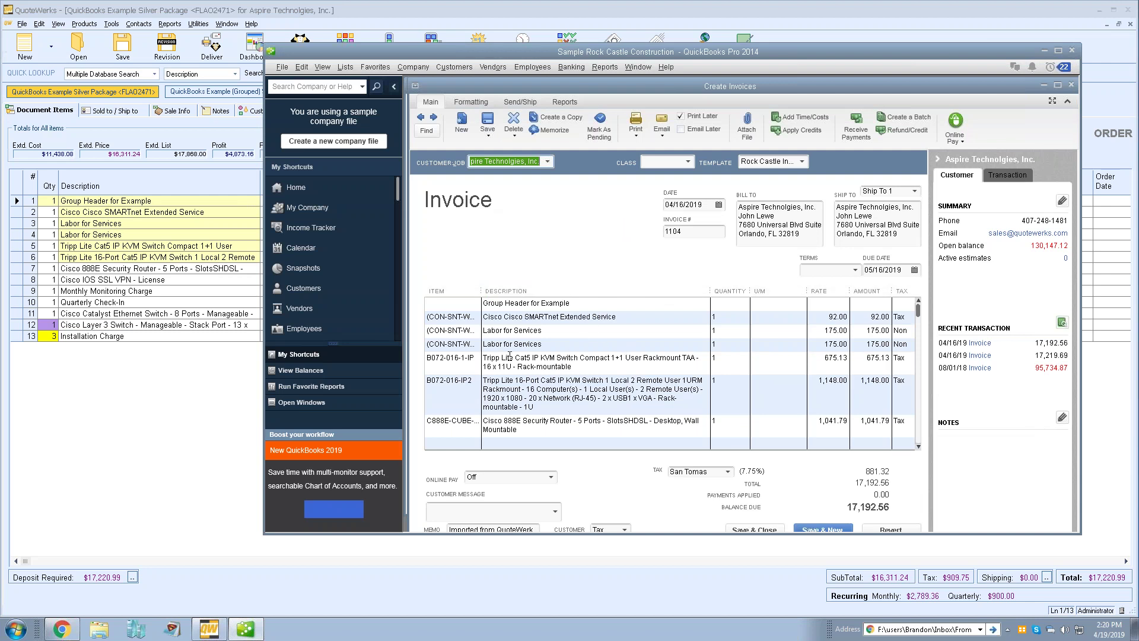
# Inspect invoice 1104's Group Header line, then return to the QuickBooks Example (Grouped) Silver Package quote
pyautogui.click(582, 303)
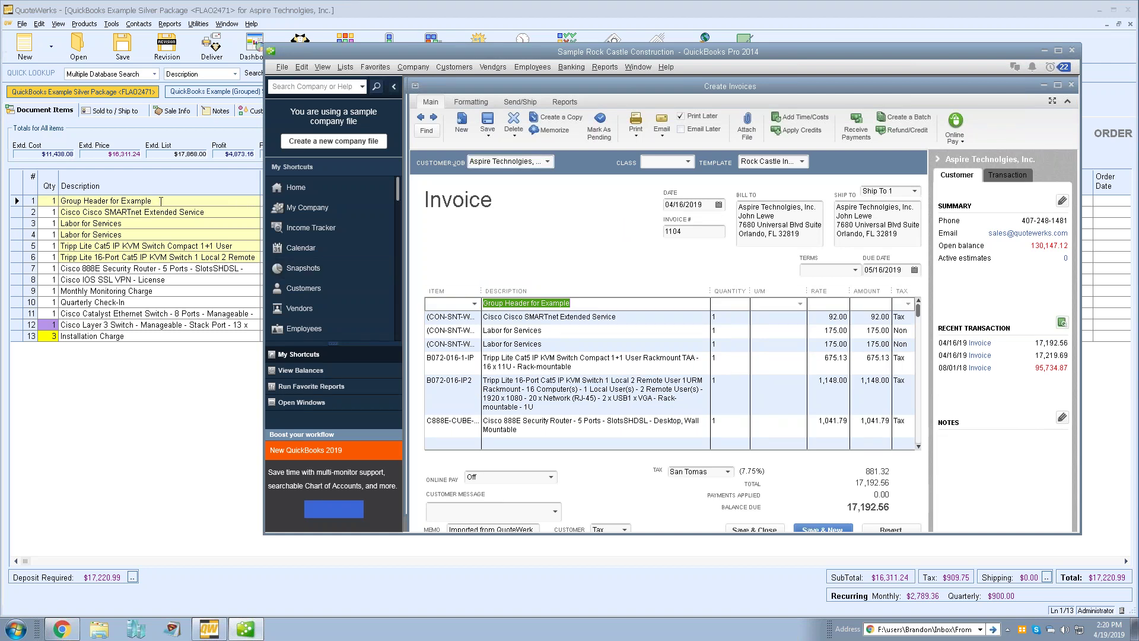
pyautogui.click(583, 303)
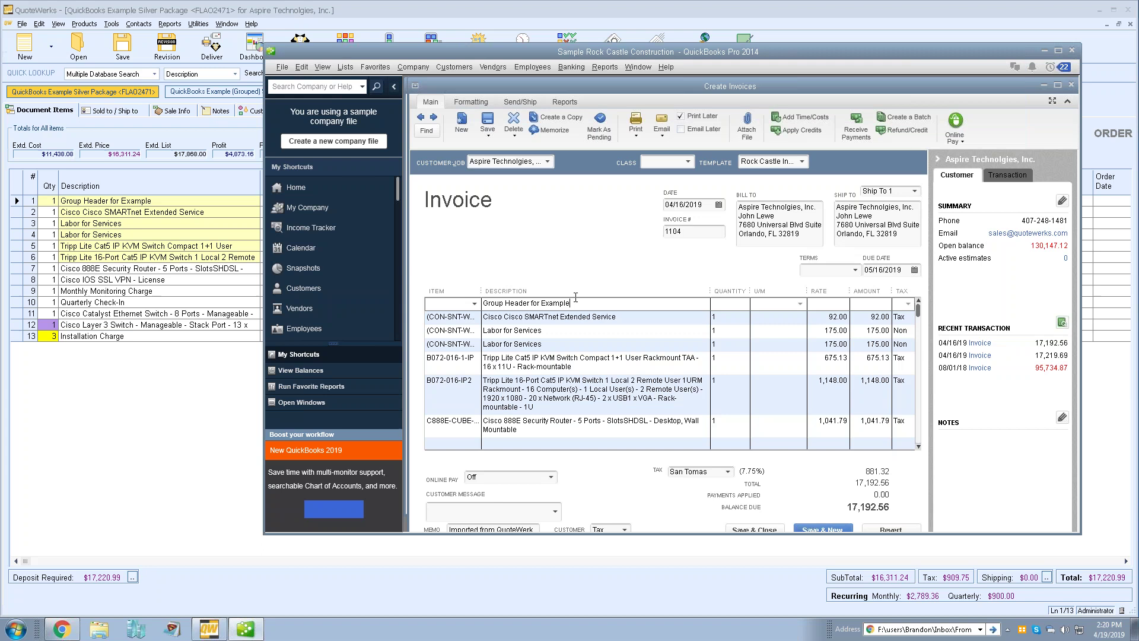
pyautogui.click(180, 149)
pyautogui.click(216, 91)
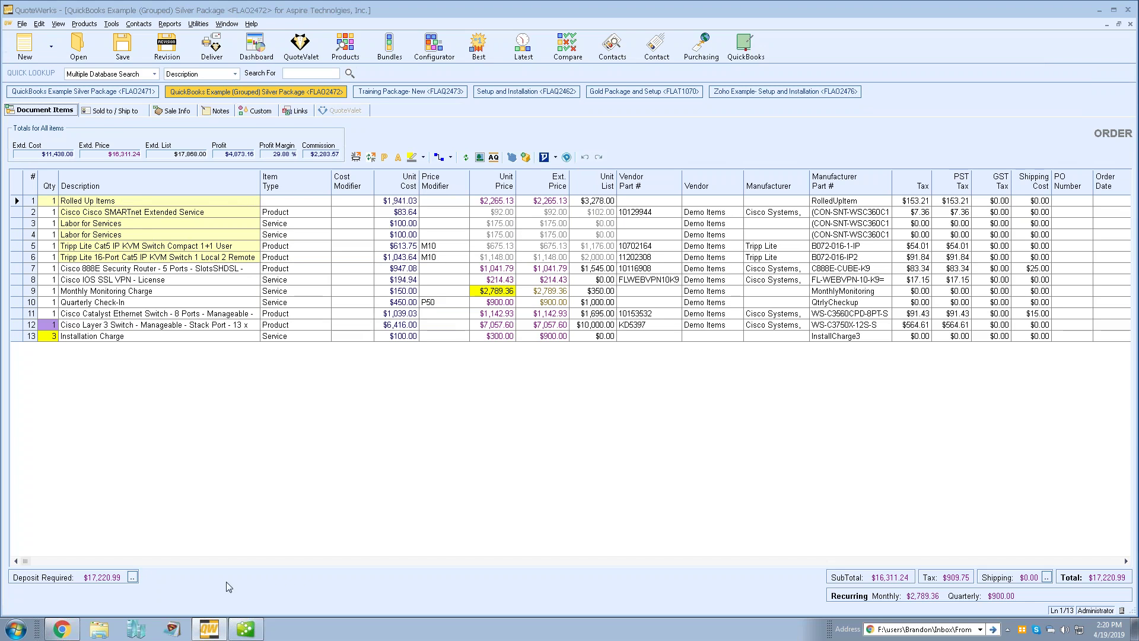
# Bring up QuickBooks invoice 1105, showing the grouped items as one RolledUpItem line at 2,265.13
pyautogui.click(245, 628)
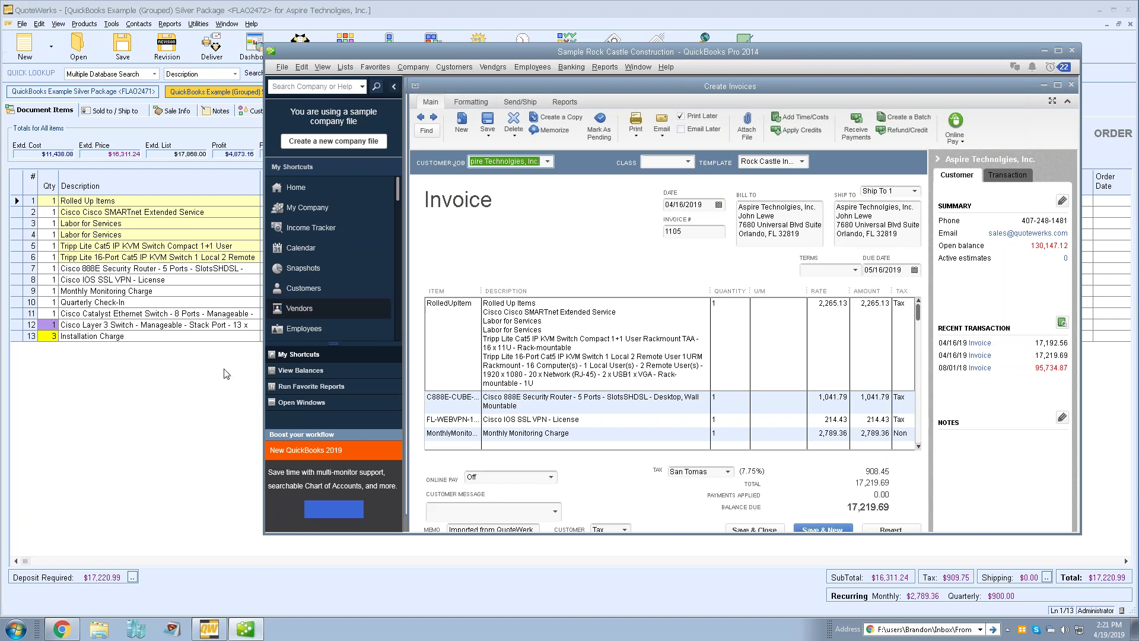
# Bring the QuoteWerks grouped Silver Package order back in front of QuickBooks
pyautogui.click(171, 385)
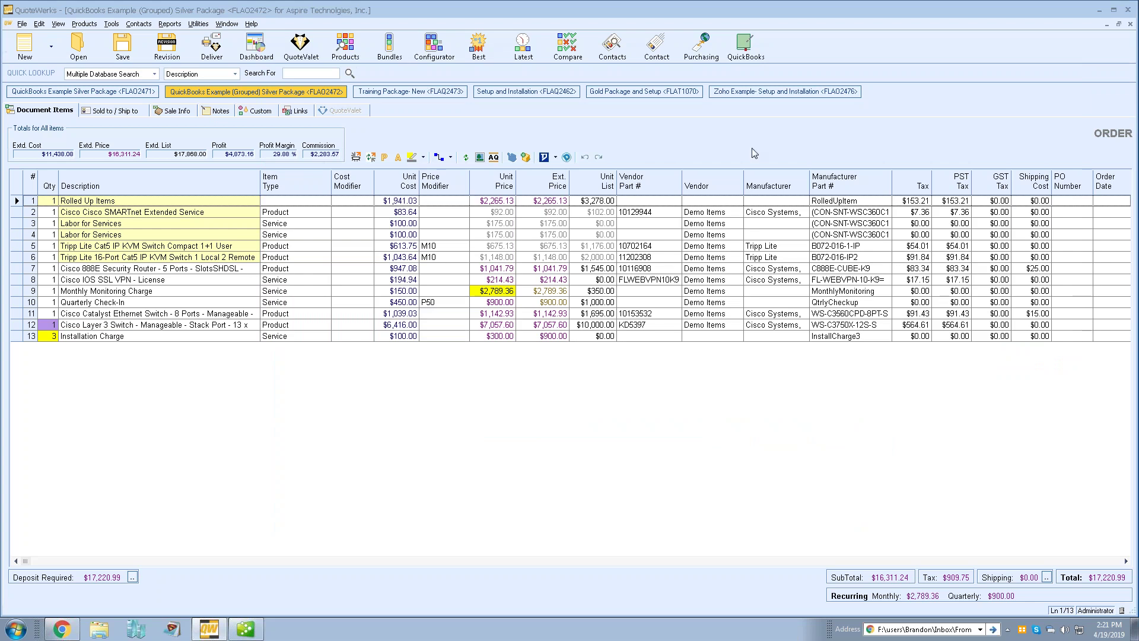
# Open Purchasing, reposition its window, and view the purchase order list showing PO 19-1034 from ABC
pyautogui.click(699, 50)
pyautogui.moveTo(618, 48); pyautogui.dragTo(579, 89)
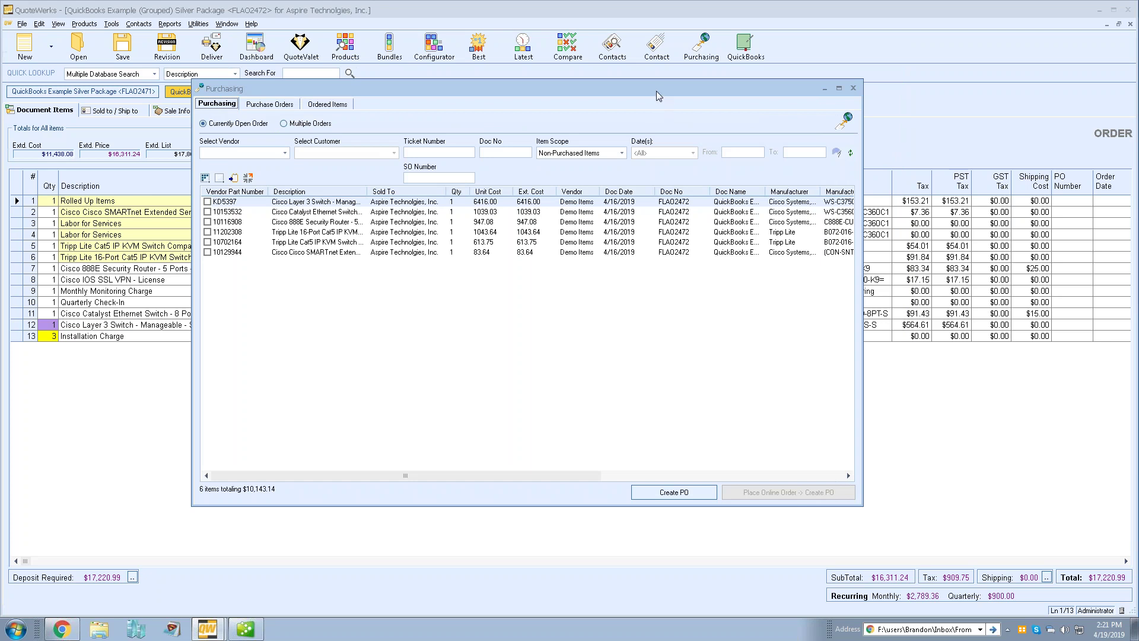
pyautogui.moveTo(760, 84); pyautogui.dragTo(760, 141)
pyautogui.moveTo(662, 141); pyautogui.dragTo(655, 75)
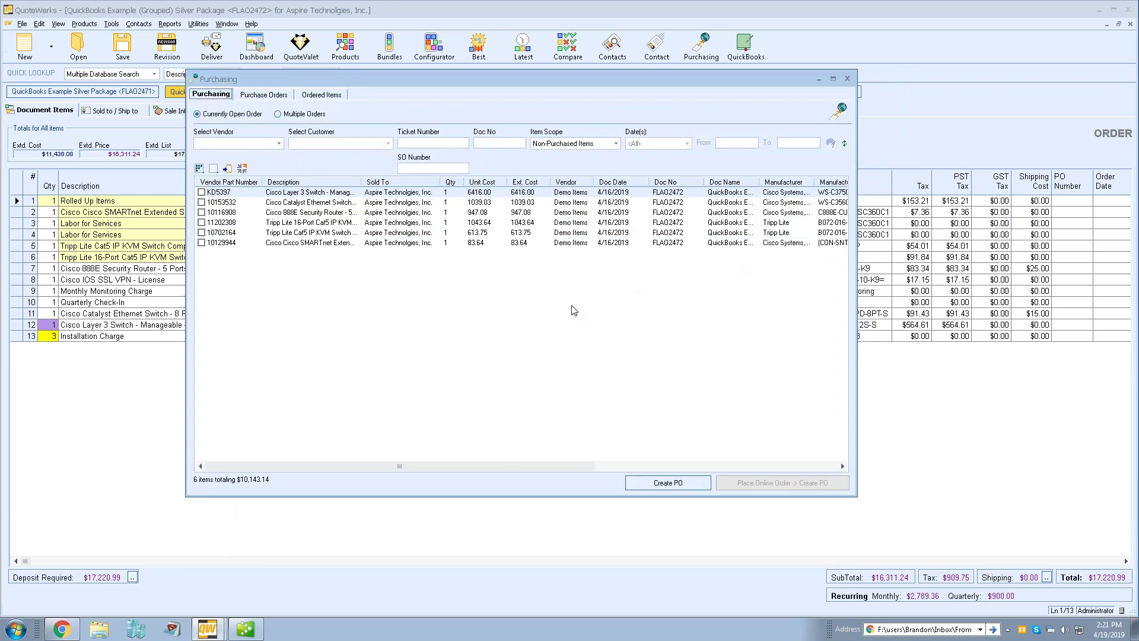
pyautogui.click(264, 94)
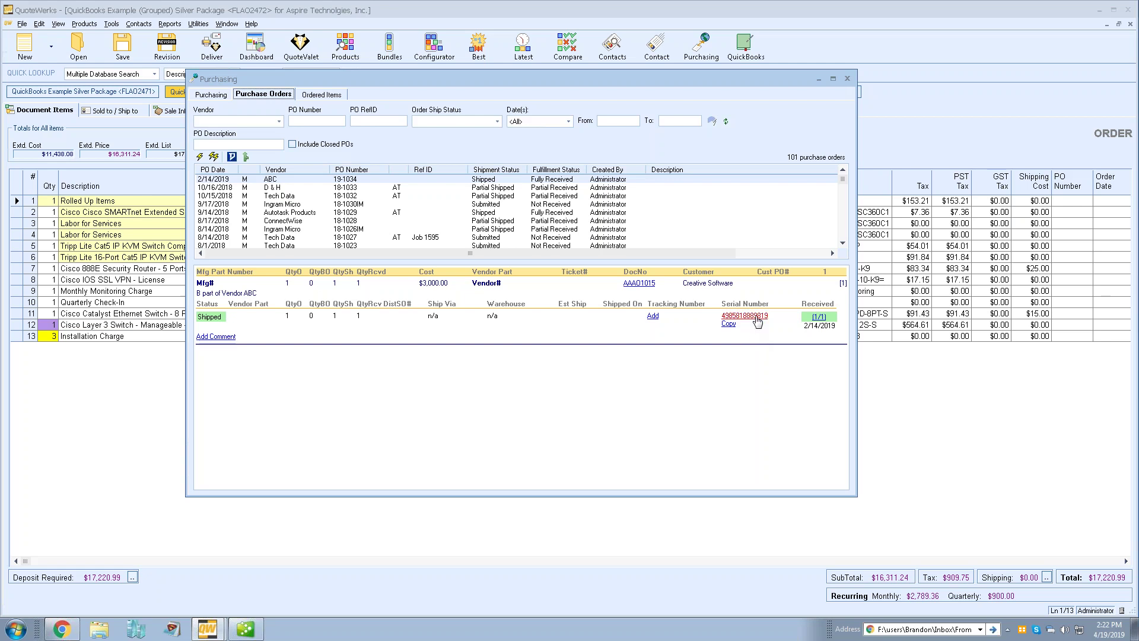
# Choose the Edit action for the received item's serial number on PO 19-1034
pyautogui.click(752, 316)
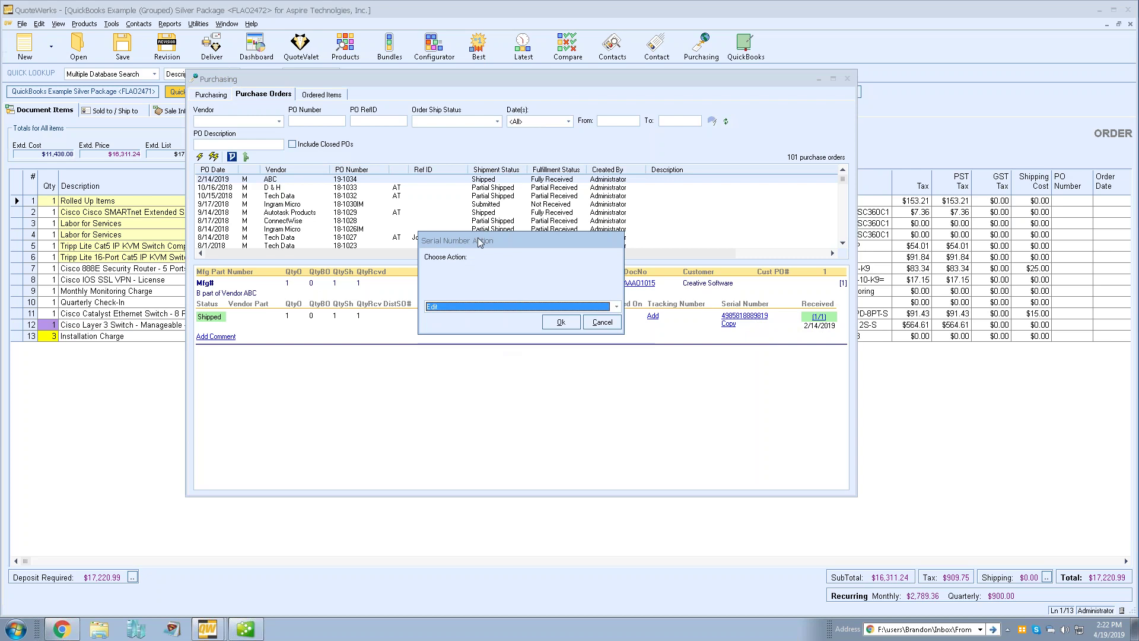
pyautogui.click(485, 308)
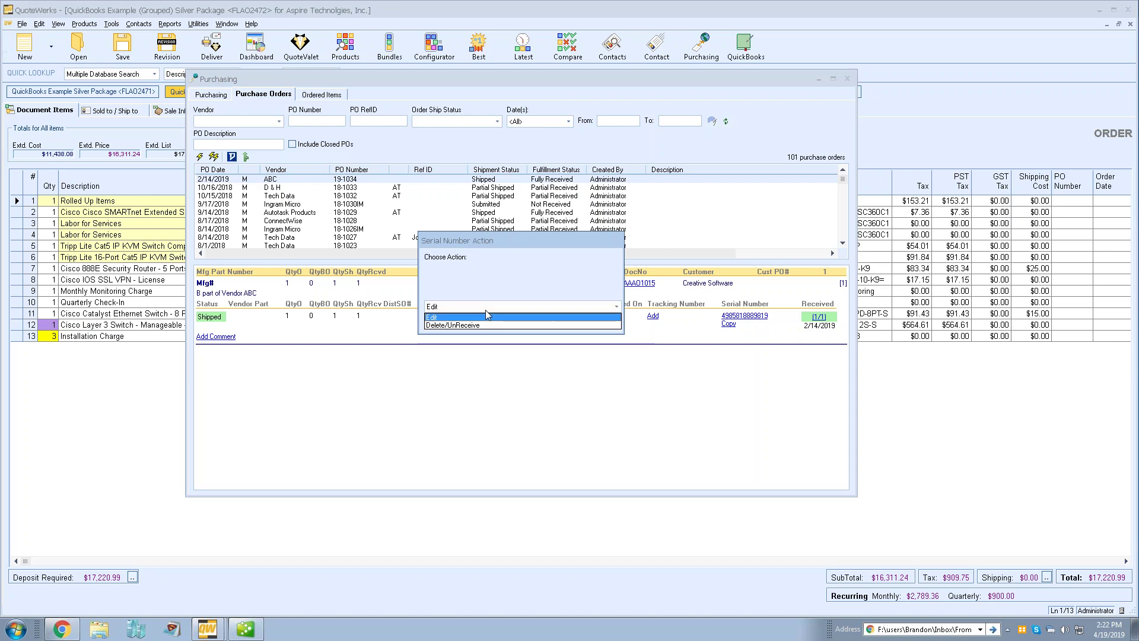
pyautogui.click(490, 318)
pyautogui.click(483, 309)
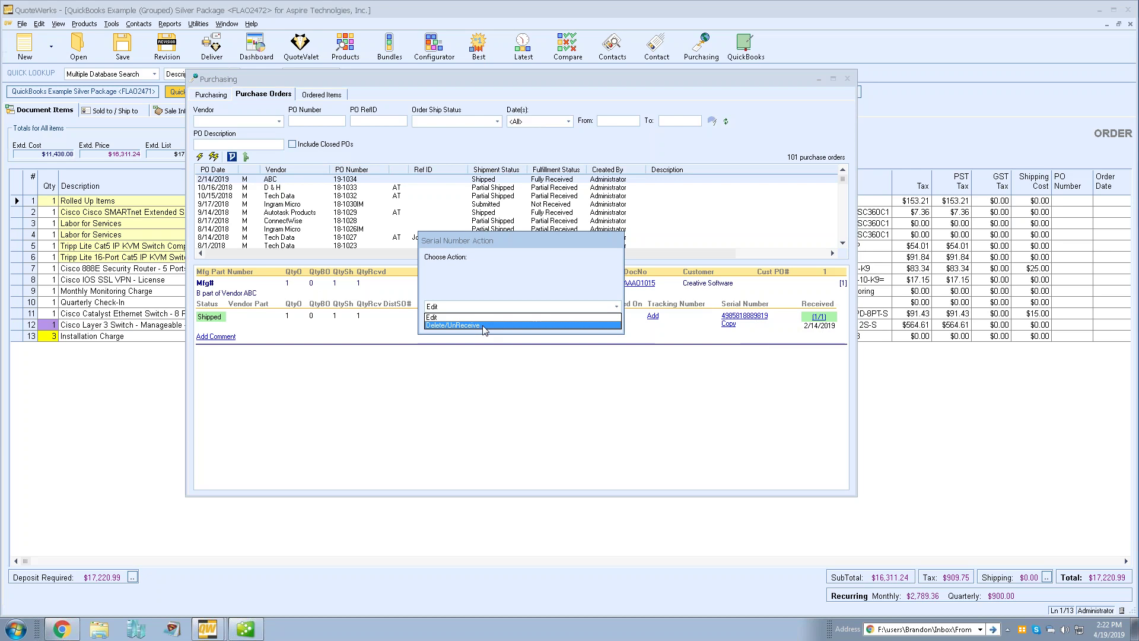
pyautogui.click(483, 326)
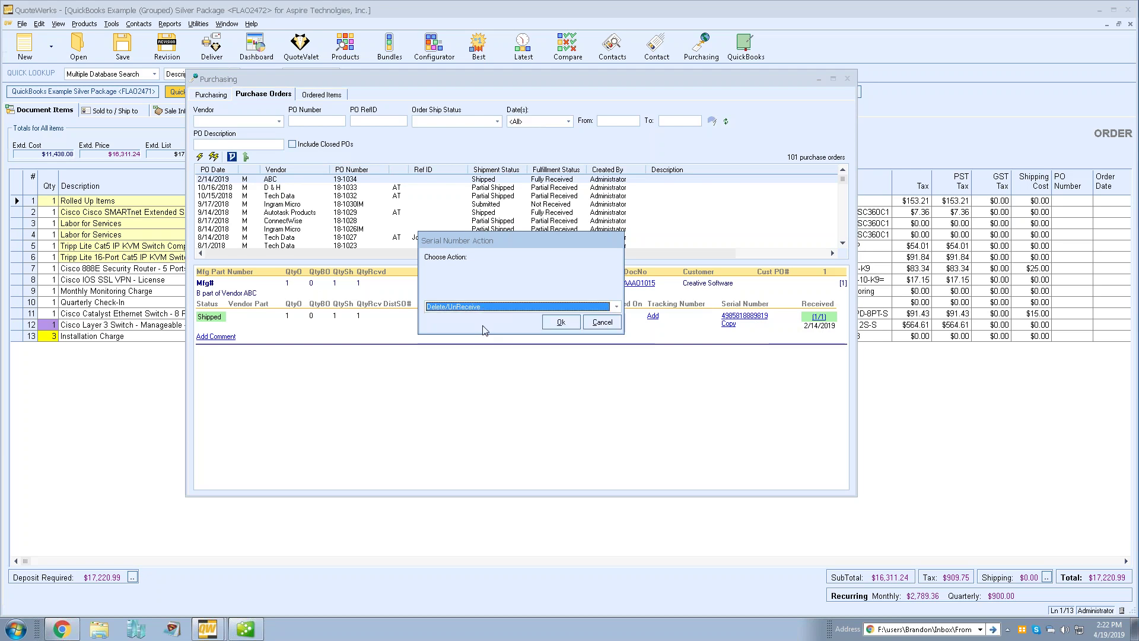
pyautogui.click(480, 307)
pyautogui.click(482, 315)
pyautogui.click(559, 323)
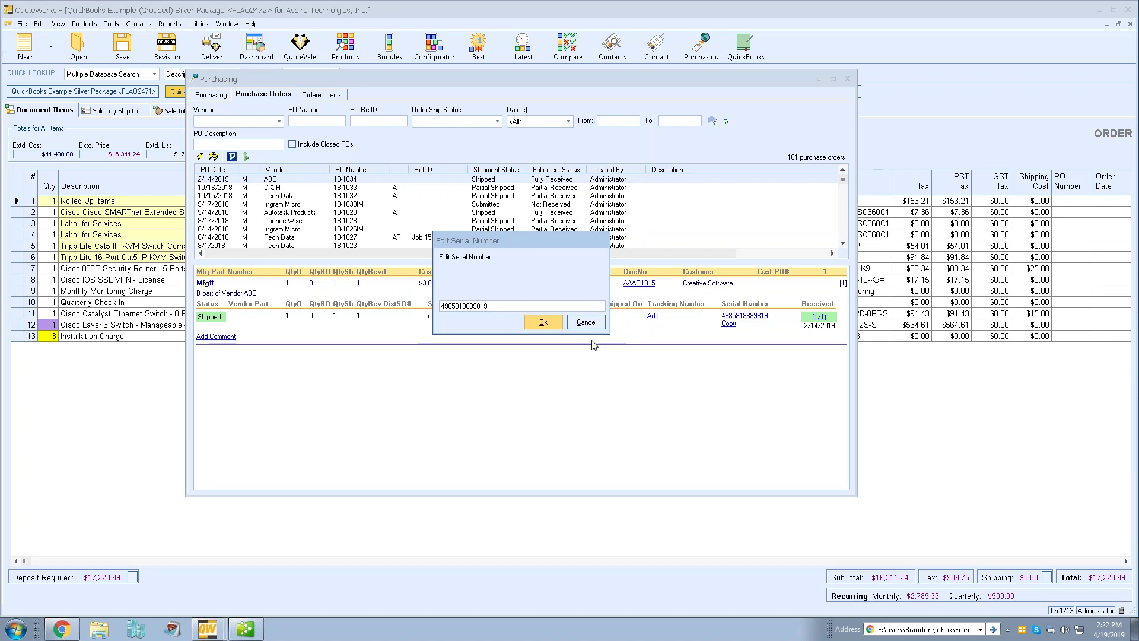
pyautogui.moveTo(451, 306); pyautogui.dragTo(464, 306)
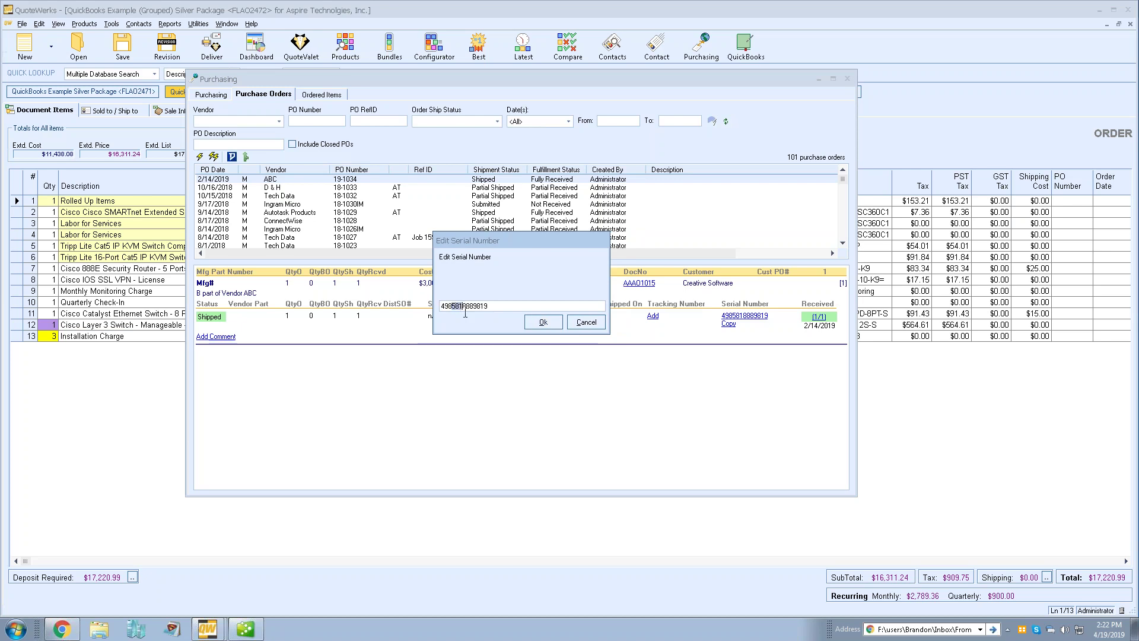
pyautogui.write('754')
pyautogui.click(543, 322)
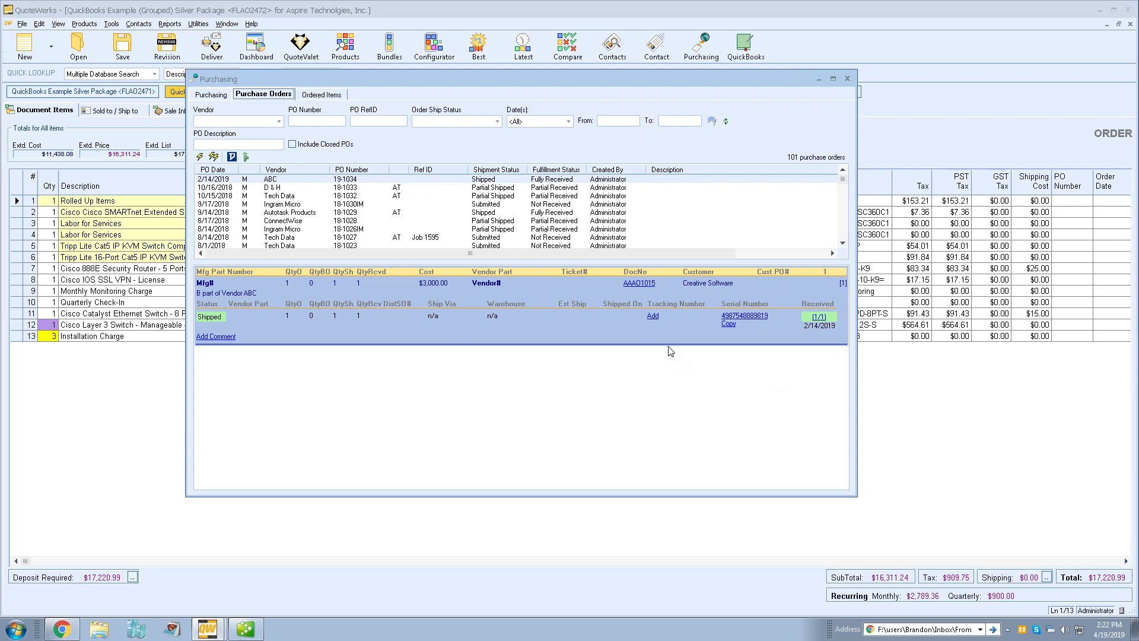
# Check the shipment line's options, then show the Ordered Items search filtered to Not Shipped or Not Received
pyautogui.rightClick(563, 313)
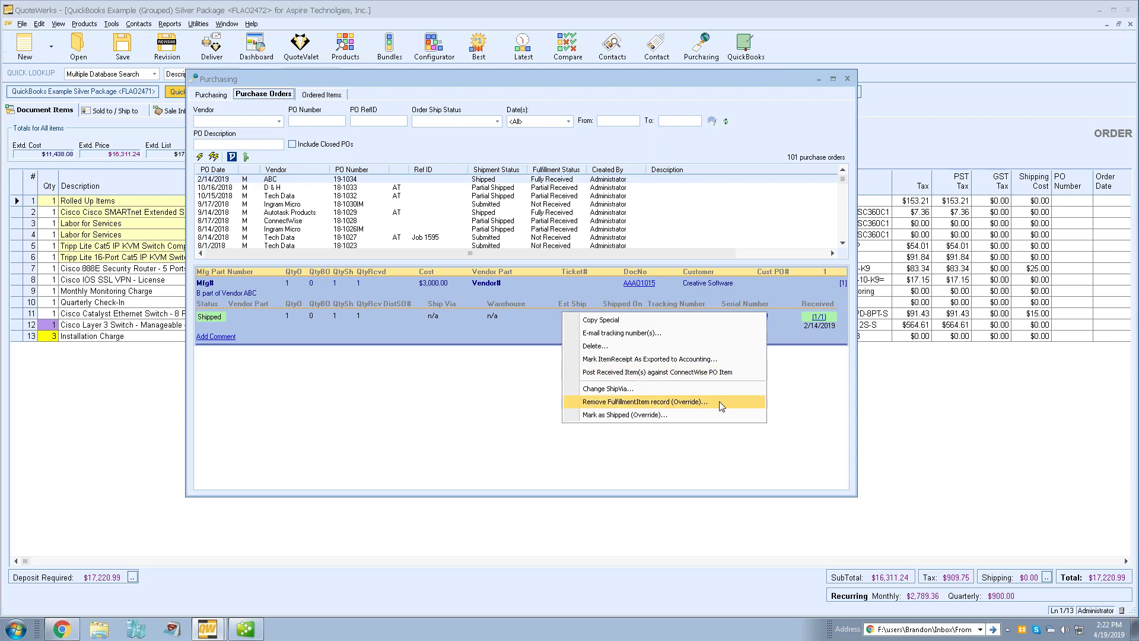
pyautogui.click(537, 325)
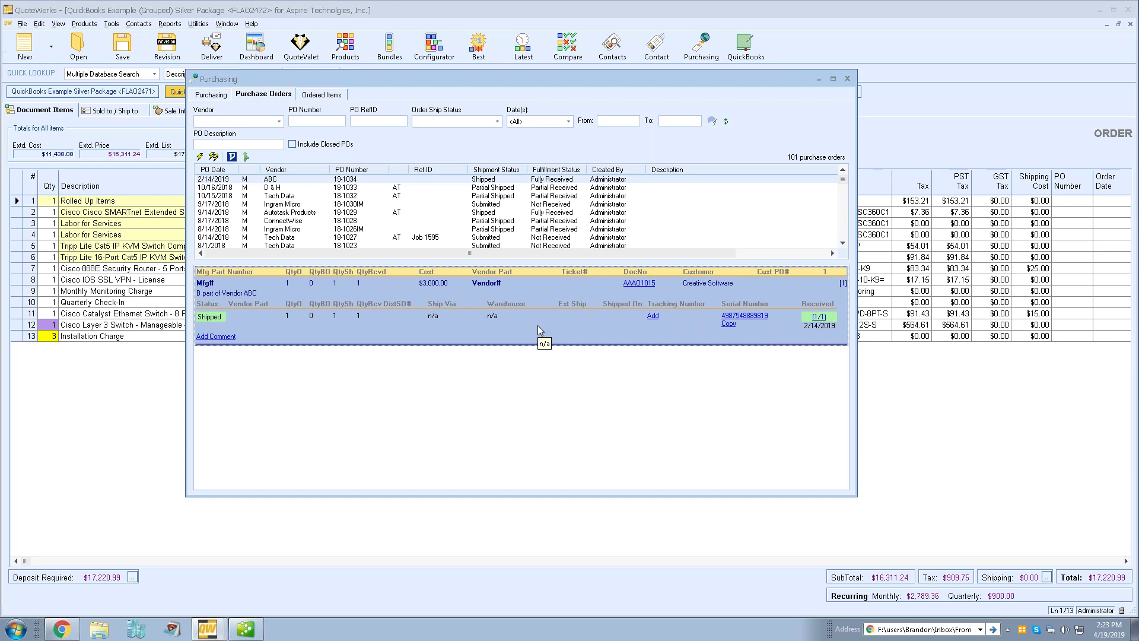
pyautogui.click(331, 96)
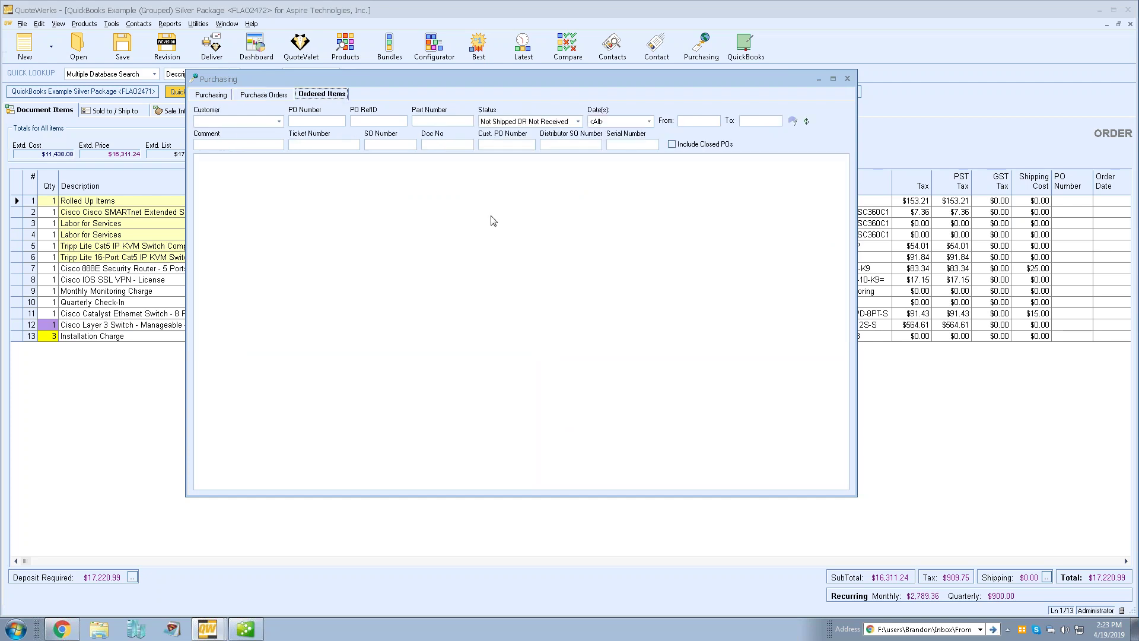
pyautogui.click(499, 144)
pyautogui.click(633, 147)
# Move the Sold To column before Description, close Purchasing, and open the QuoteValet Dashboard
pyautogui.click(214, 96)
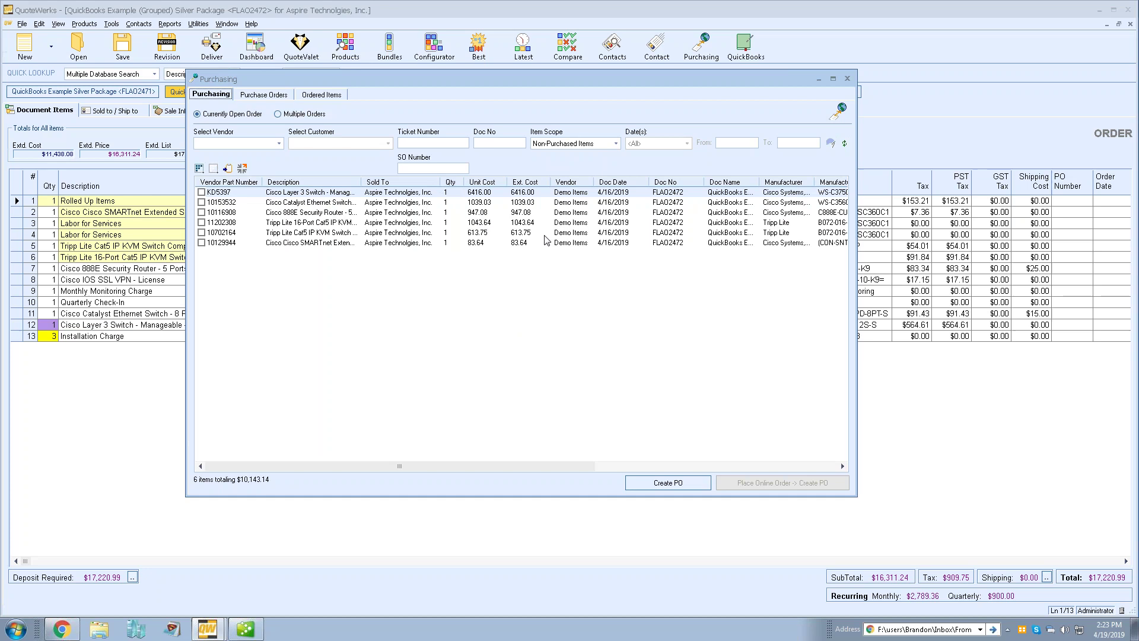
pyautogui.moveTo(391, 182); pyautogui.dragTo(393, 187)
pyautogui.click(847, 79)
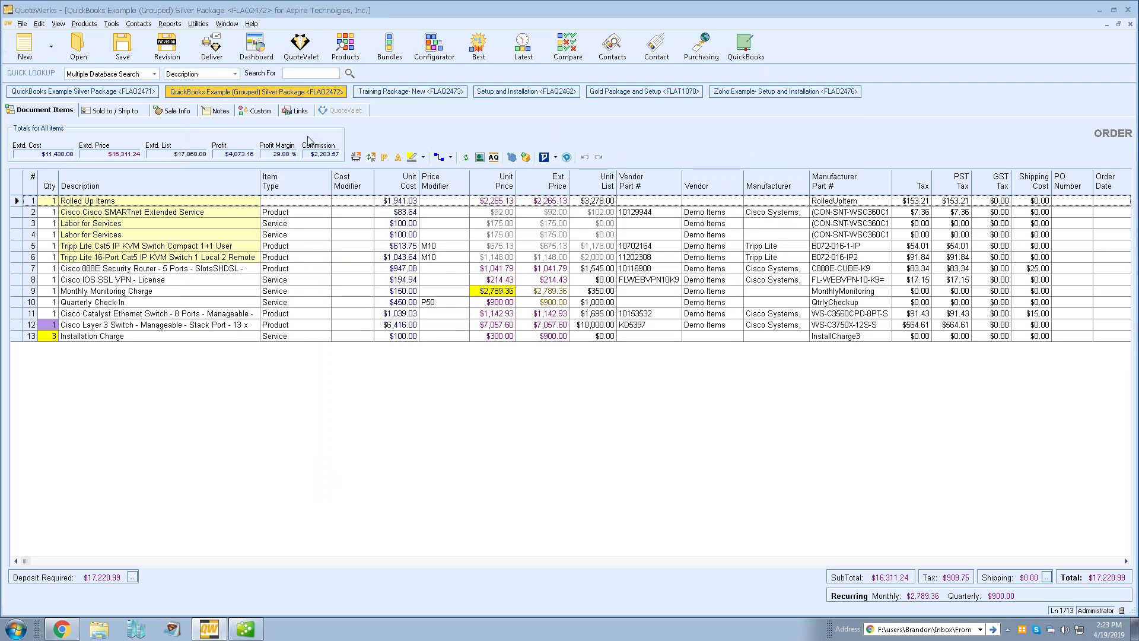
pyautogui.click(300, 48)
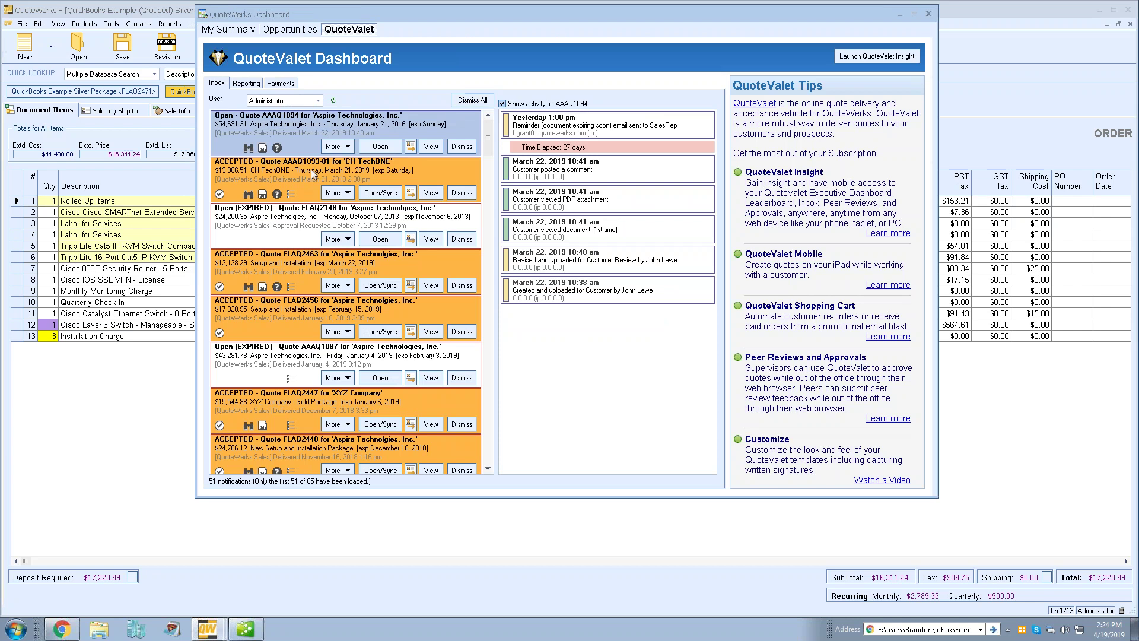
# Review activity for quotes FLAQ2463 and AAAQ1093-01, turn off Show activity, then select AAAQ1094
pyautogui.click(287, 270)
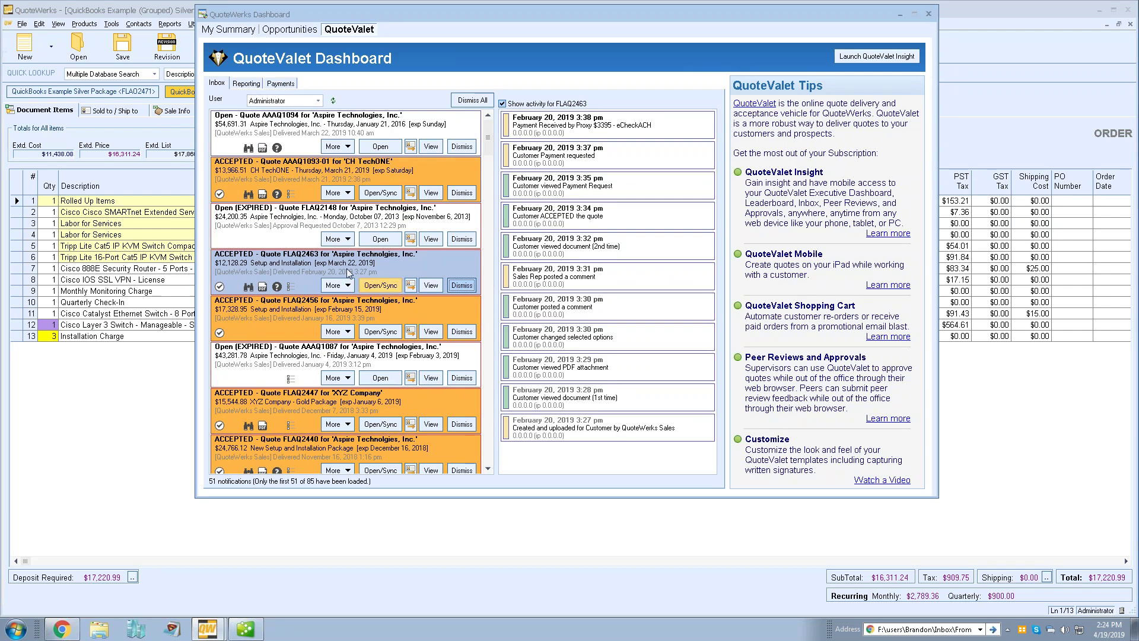
pyautogui.click(291, 183)
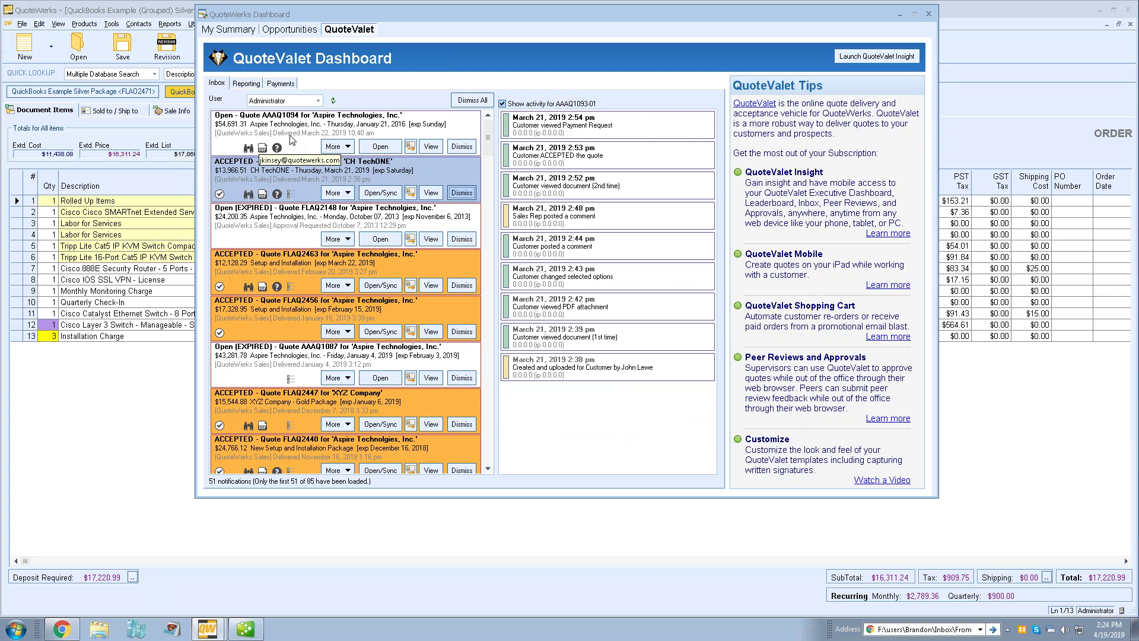
pyautogui.click(508, 105)
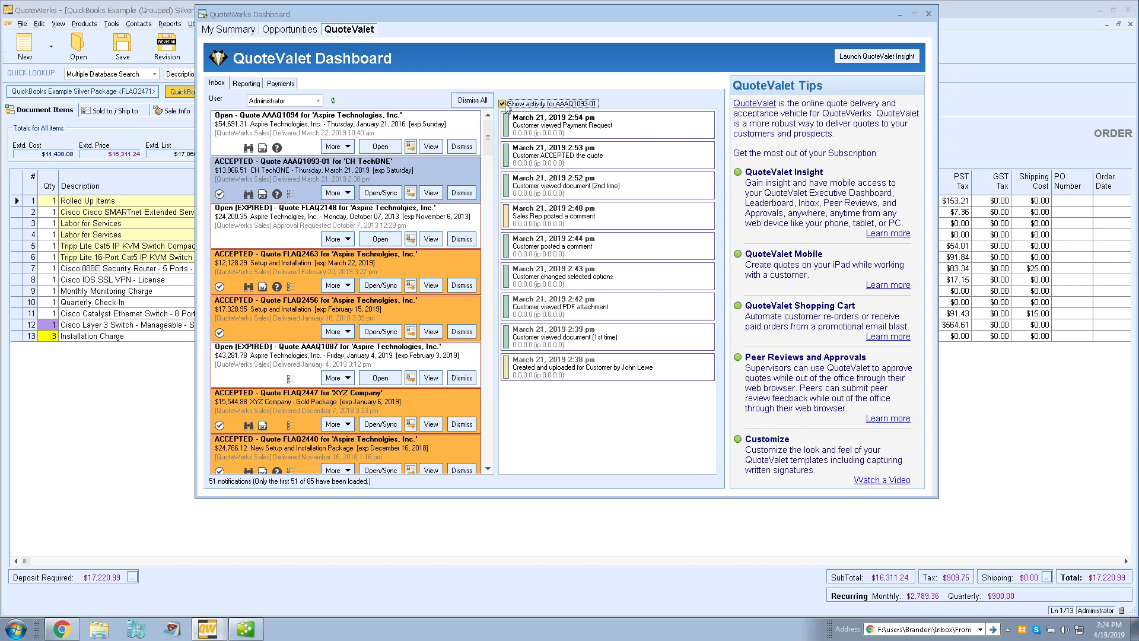
pyautogui.click(283, 132)
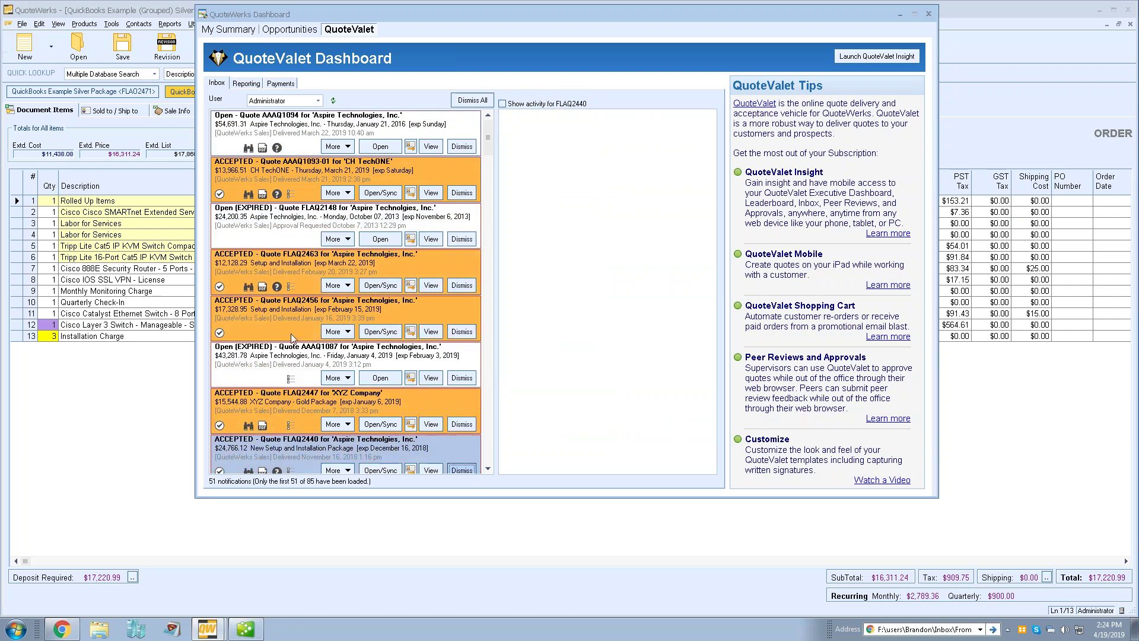
pyautogui.scroll(-3, 292, 314)
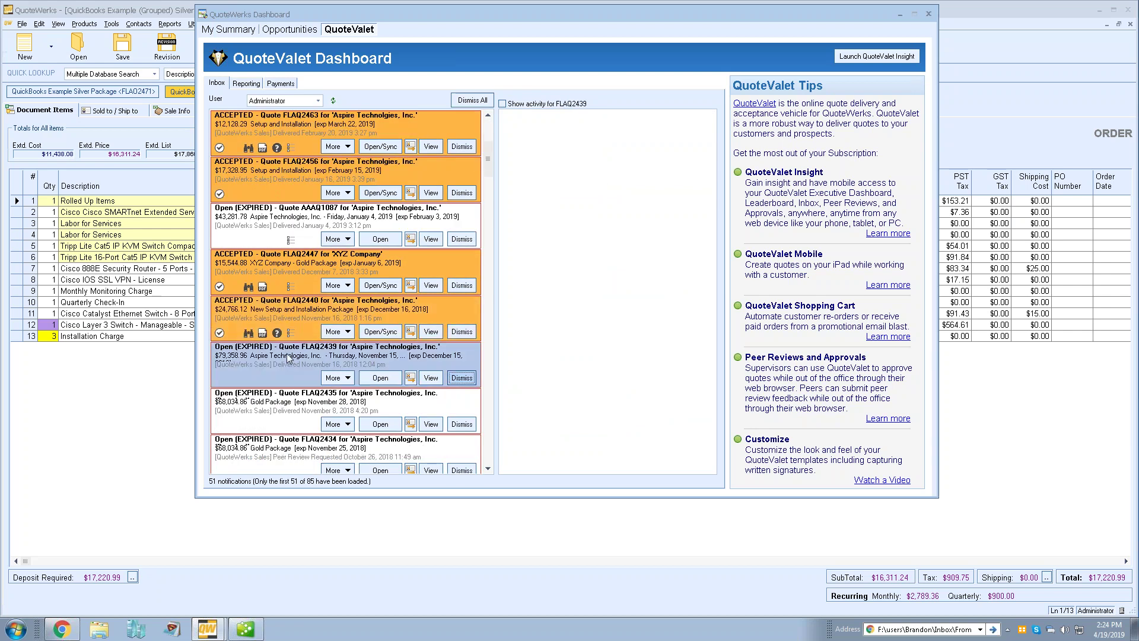
pyautogui.scroll(3, 287, 356)
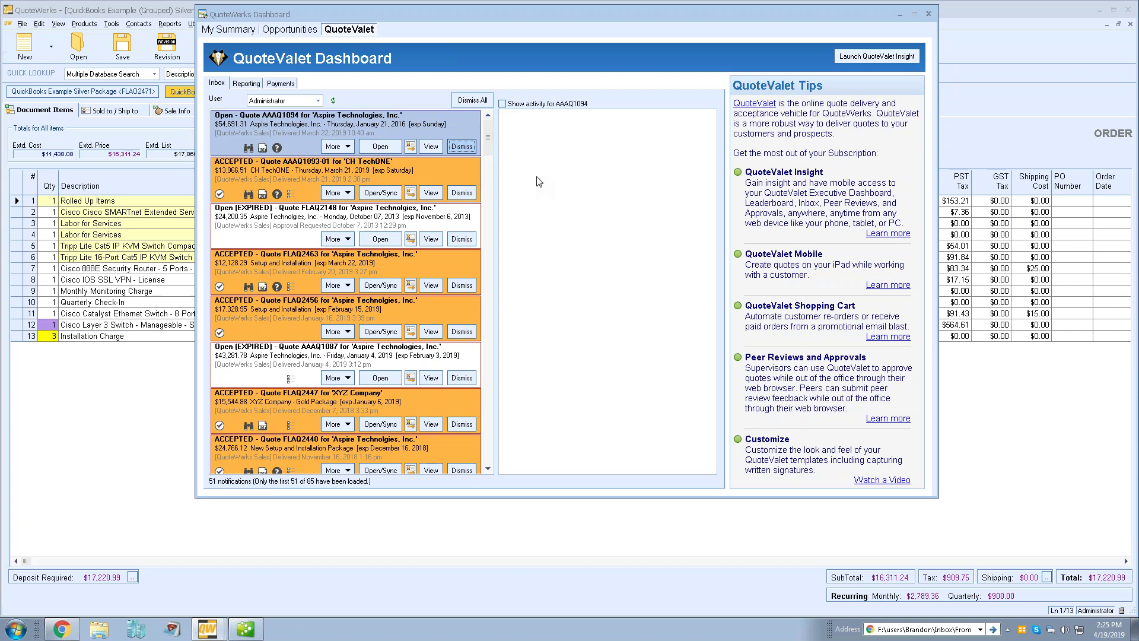
# Close QuoteValet and cycle through the FLAT1070 and Zoho quotes, ending on FLAQ2462
pyautogui.click(929, 13)
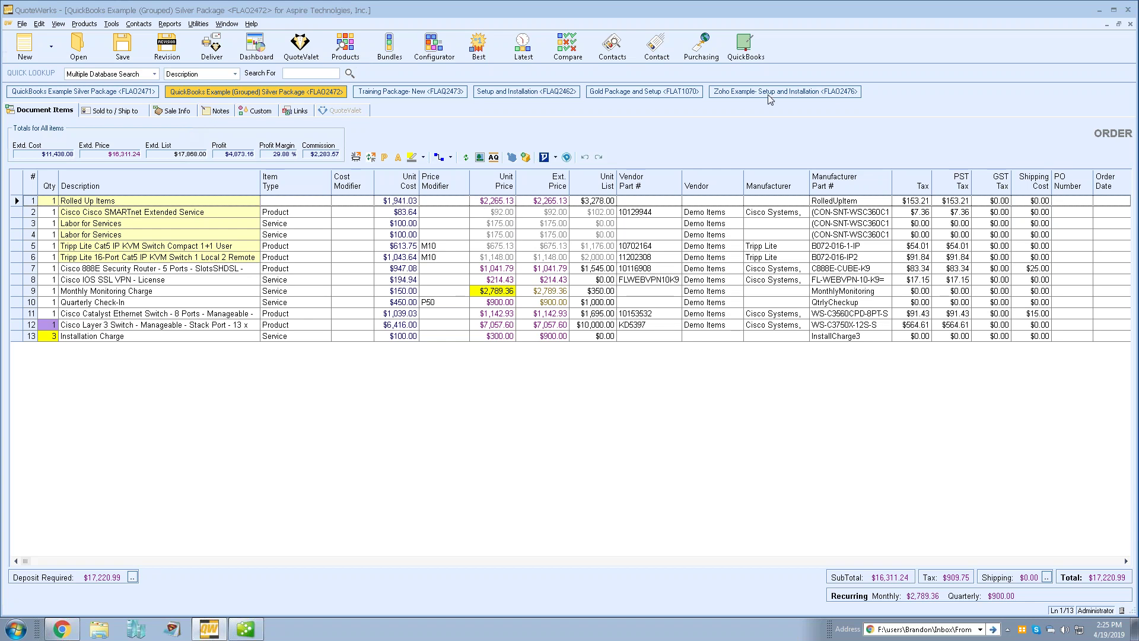
pyautogui.click(650, 91)
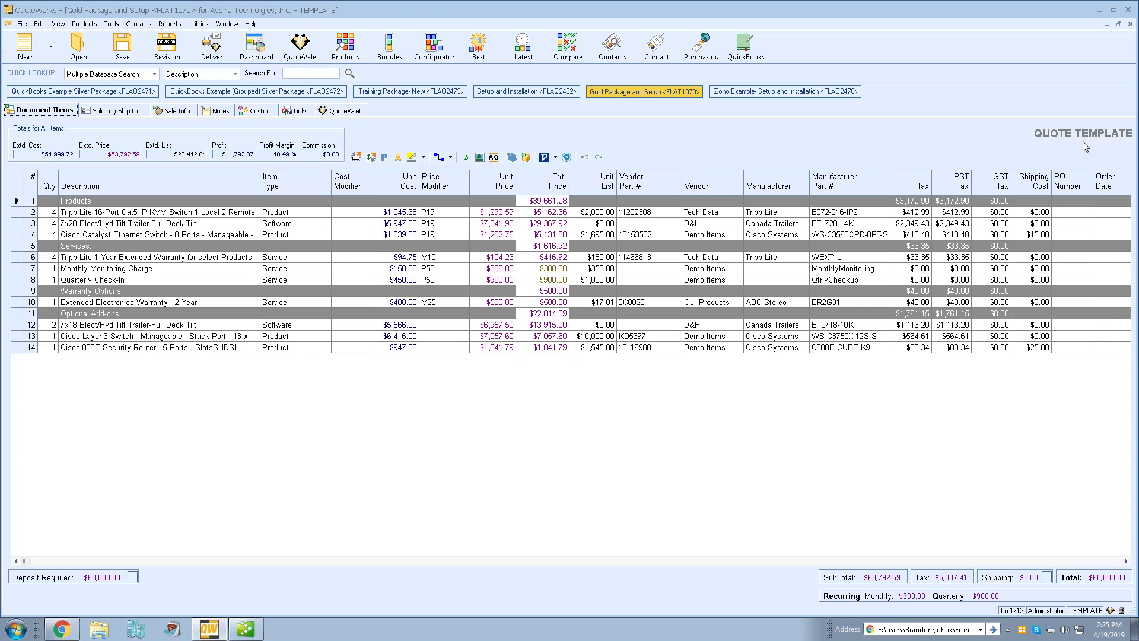
pyautogui.click(745, 93)
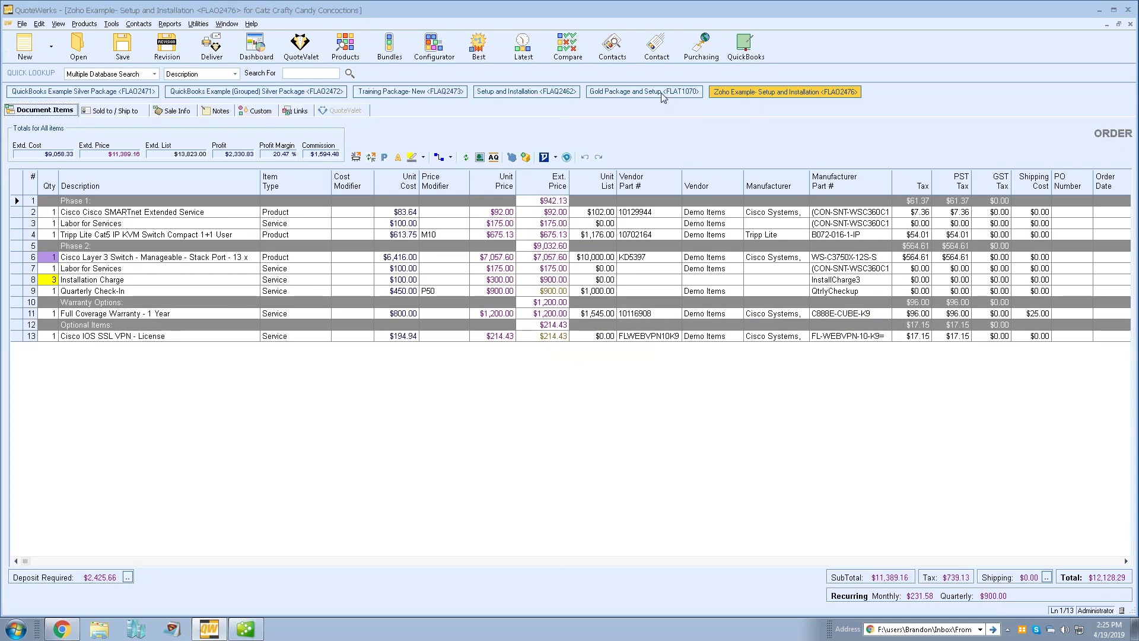
pyautogui.click(662, 93)
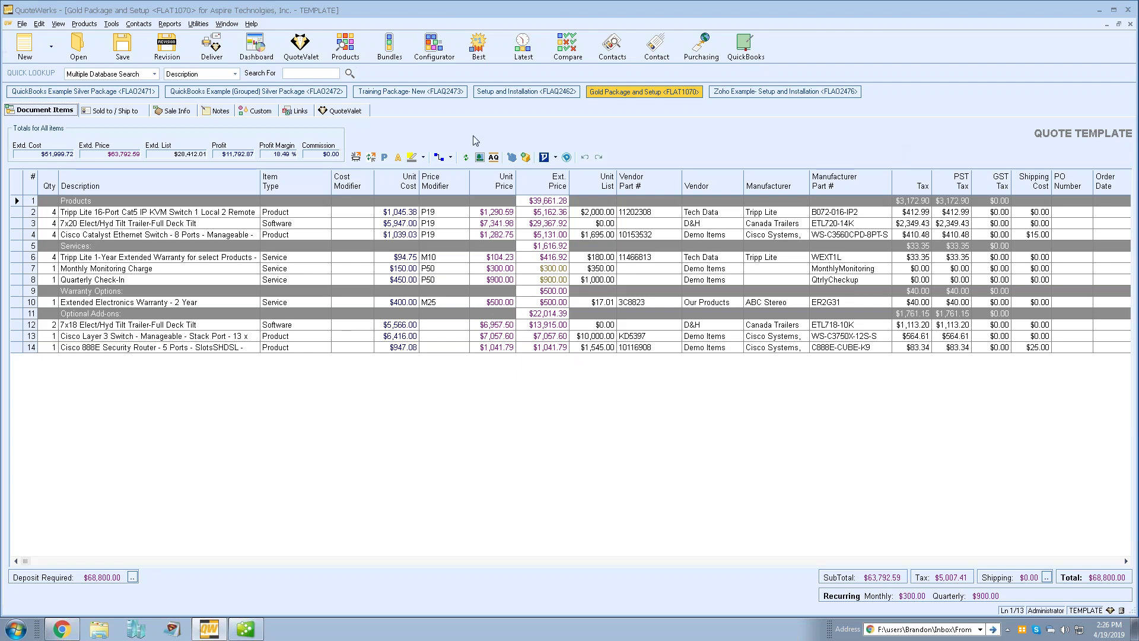
pyautogui.click(497, 95)
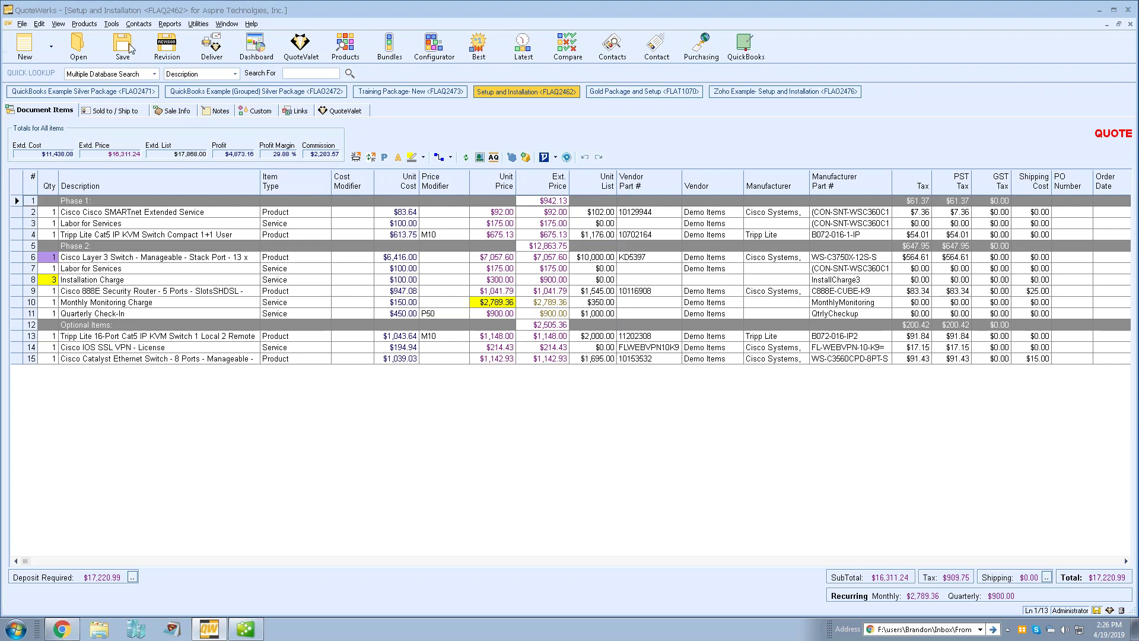
pyautogui.click(111, 23)
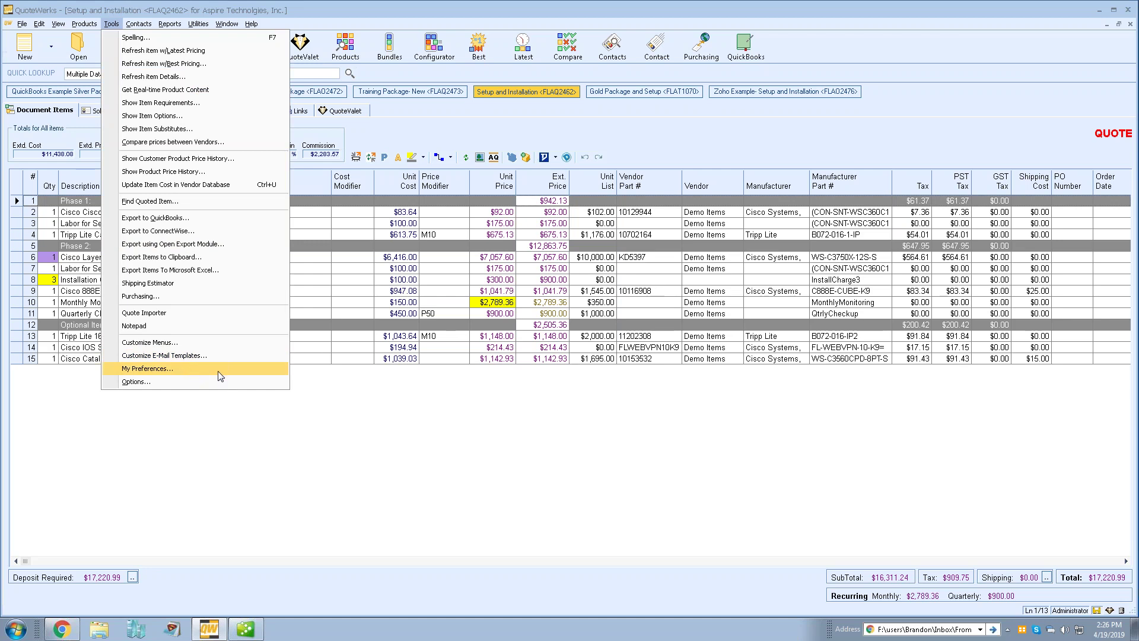
pyautogui.click(219, 370)
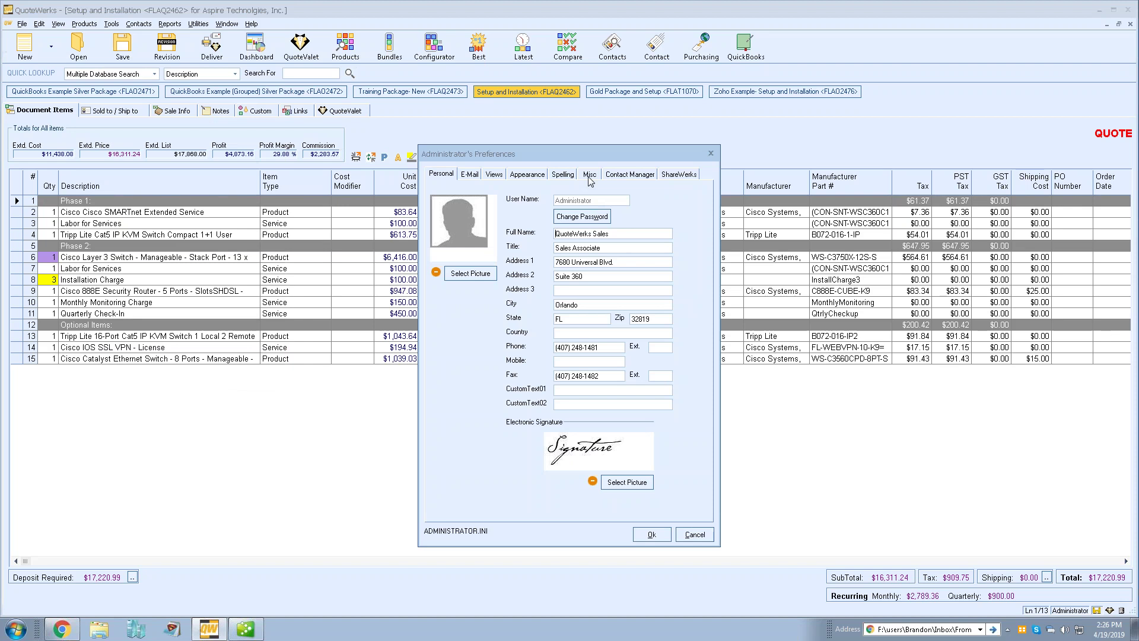
pyautogui.click(589, 175)
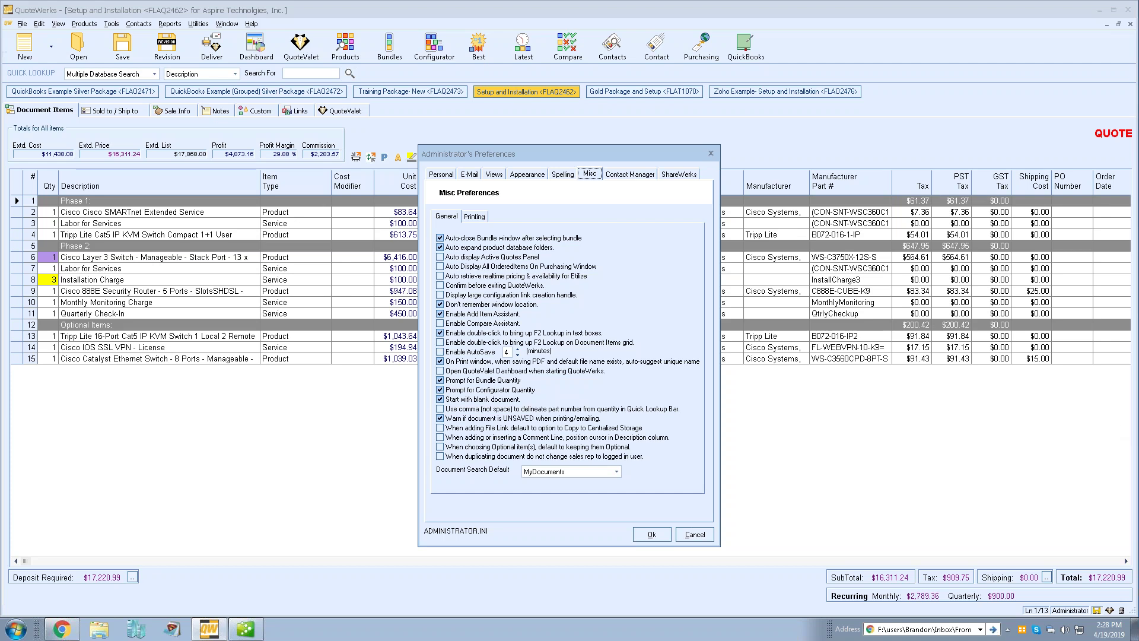
pyautogui.click(683, 536)
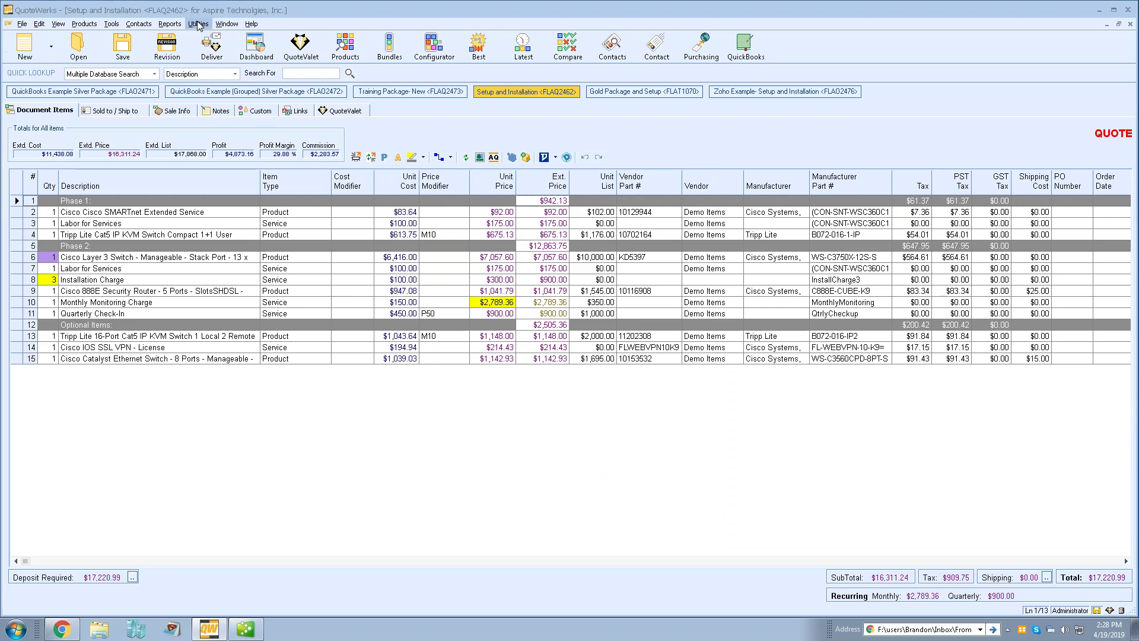
pyautogui.click(131, 24)
pyautogui.click(152, 79)
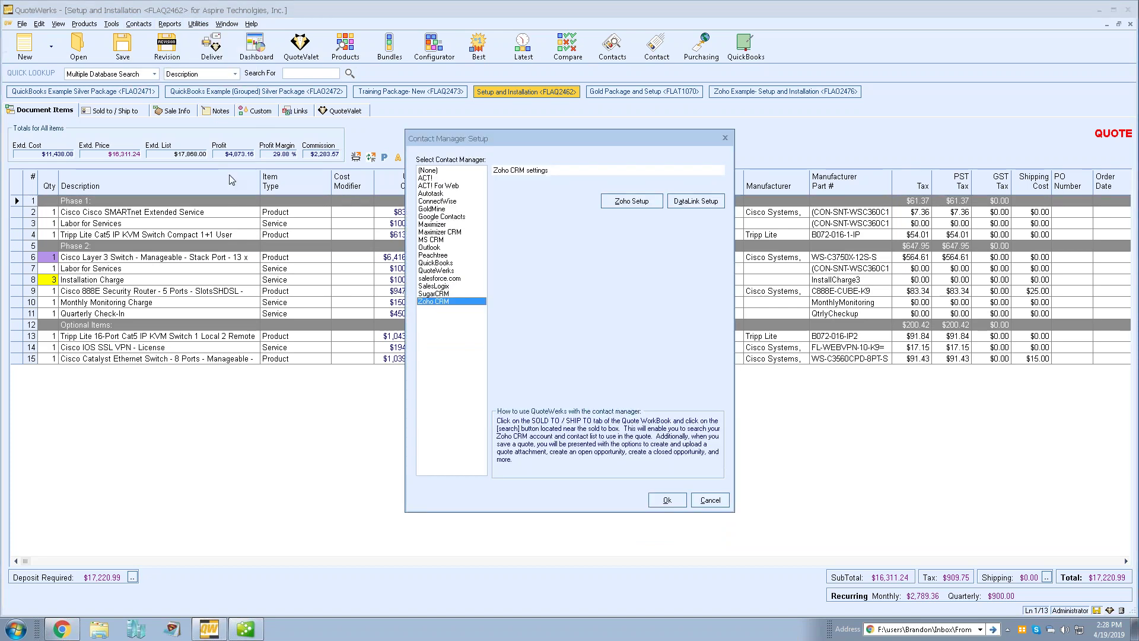
pyautogui.click(431, 239)
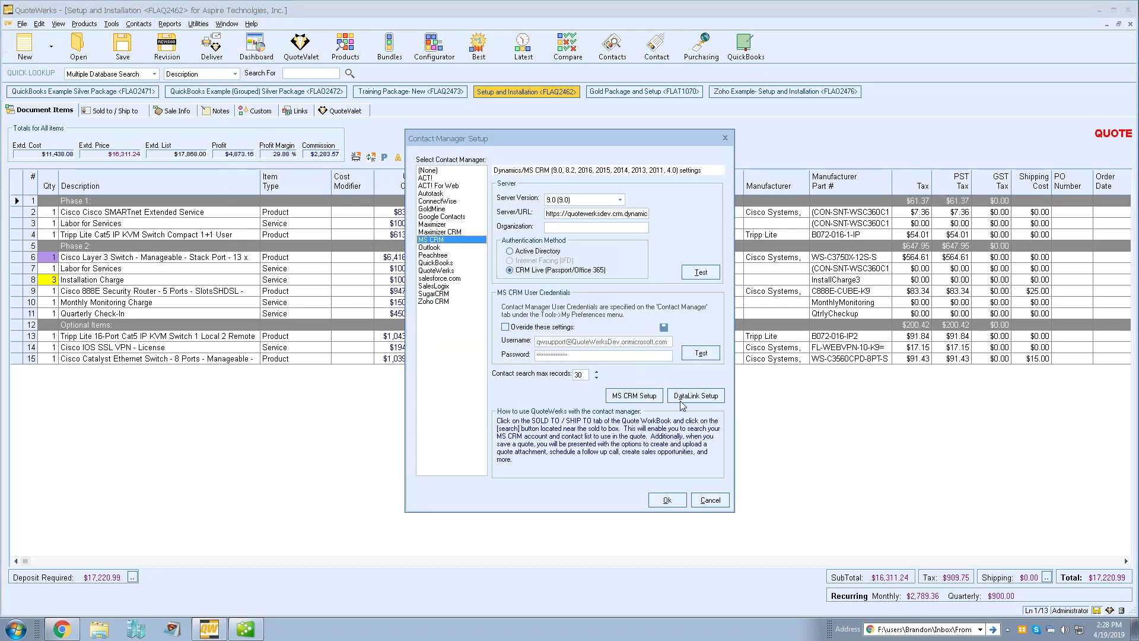
pyautogui.click(702, 395)
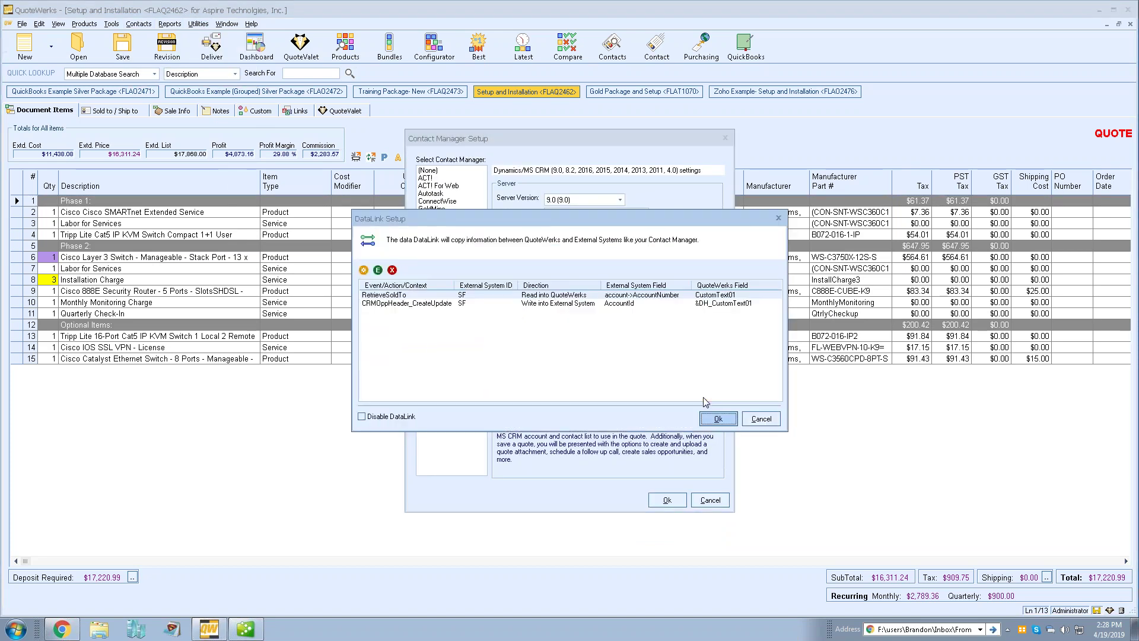
pyautogui.click(364, 269)
pyautogui.click(526, 241)
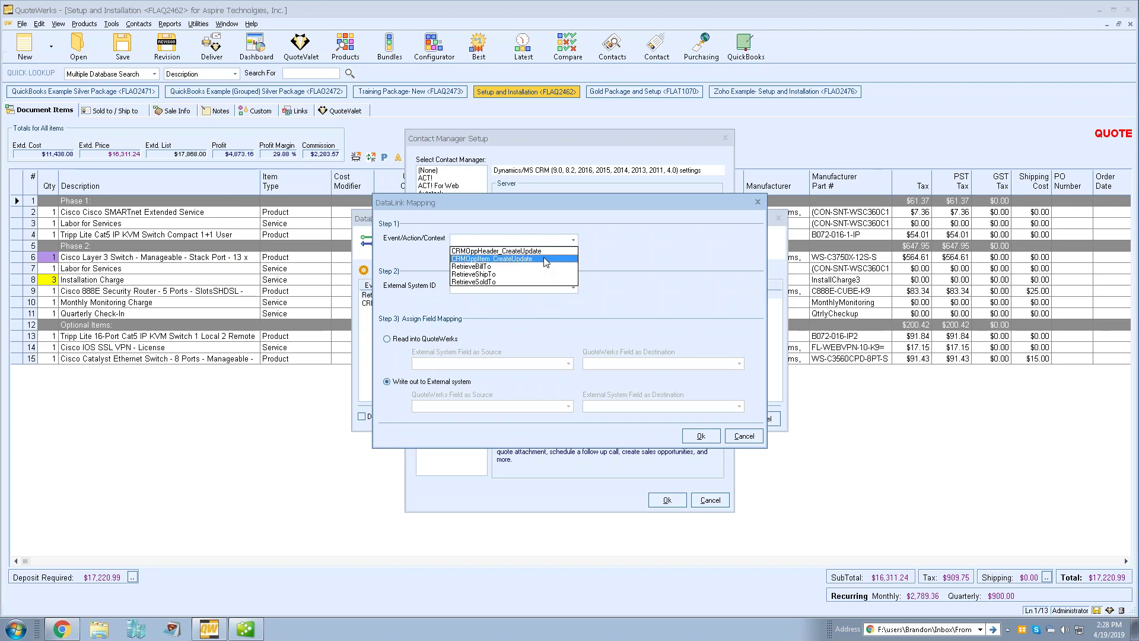
pyautogui.click(543, 259)
pyautogui.click(573, 287)
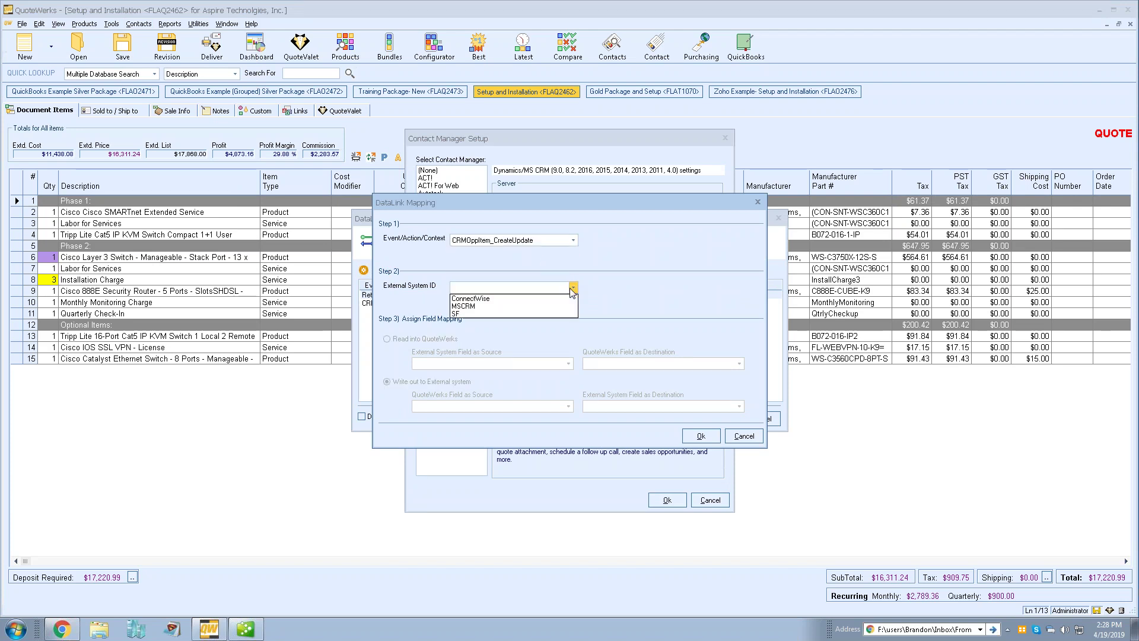
pyautogui.click(545, 308)
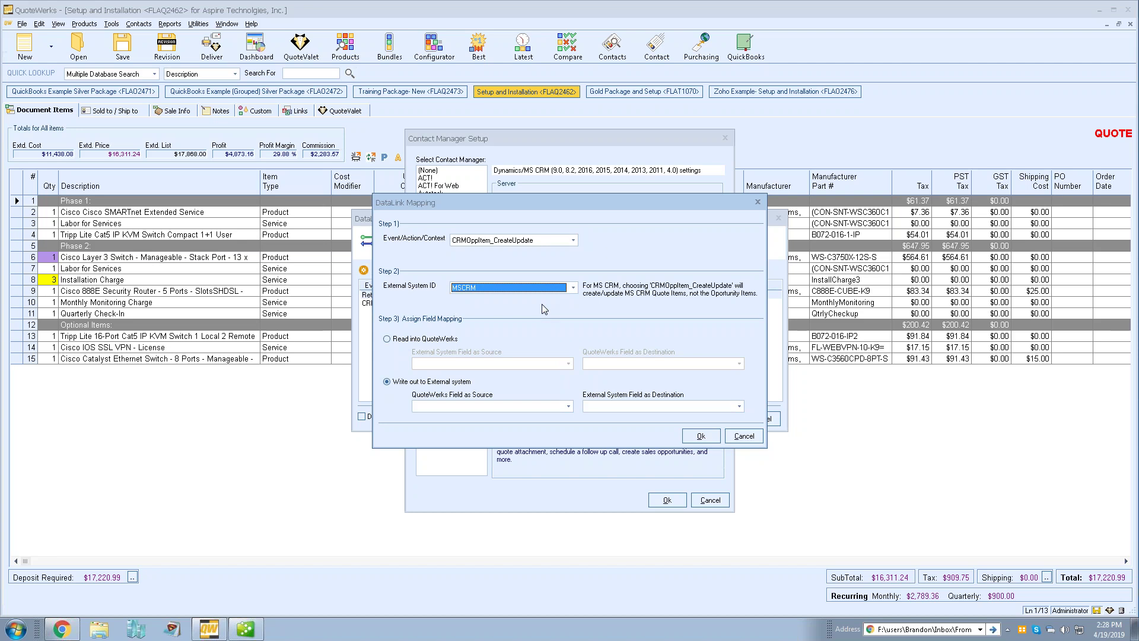
pyautogui.click(744, 436)
pyautogui.click(761, 418)
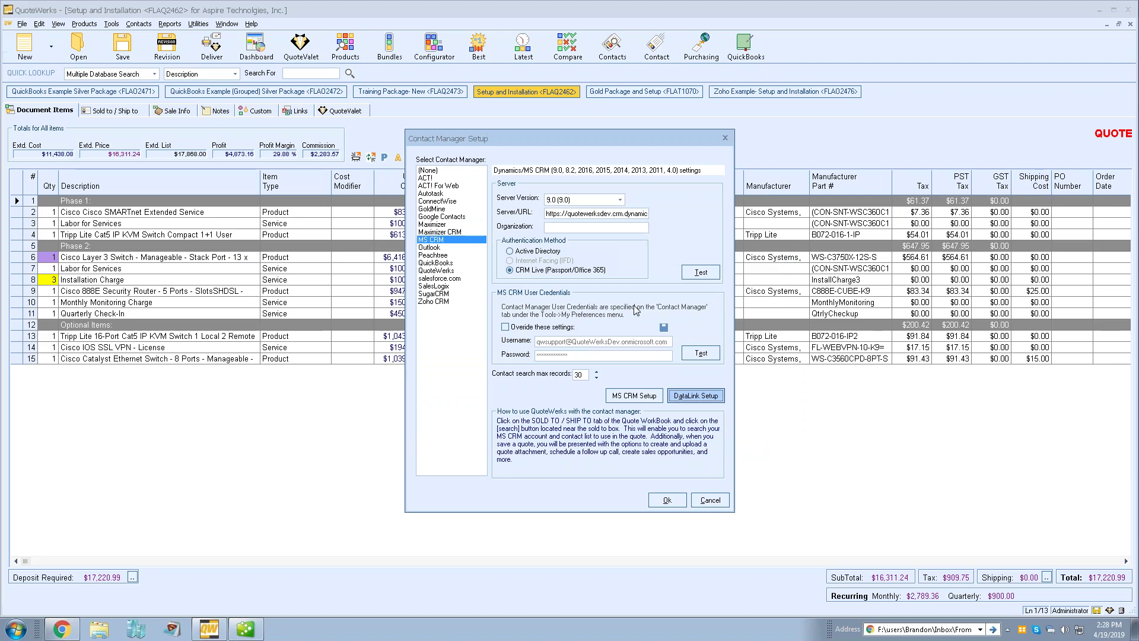
pyautogui.click(710, 499)
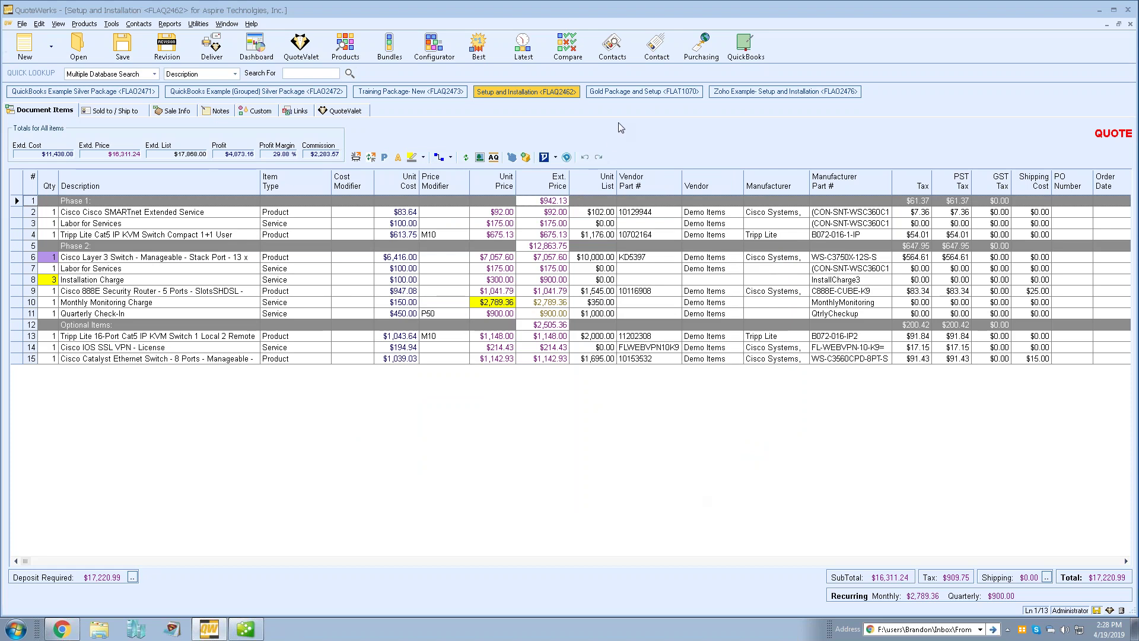